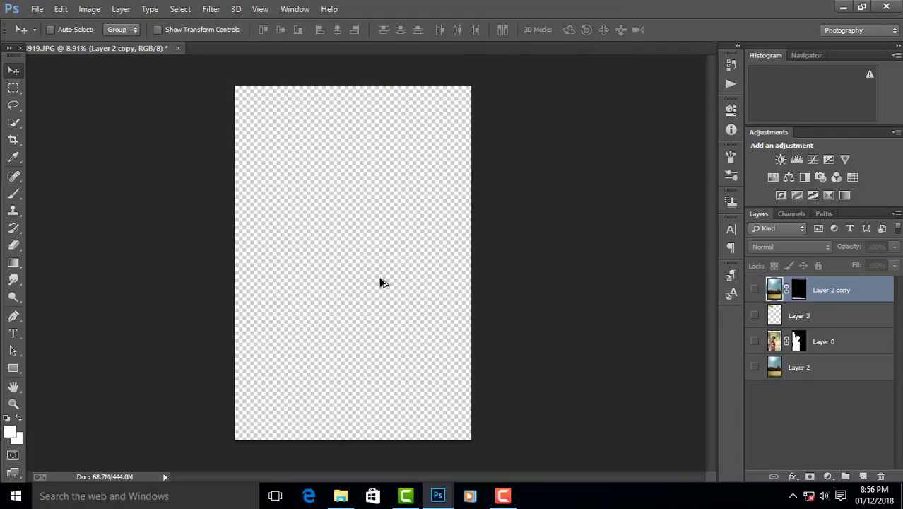
# Step: Show the blurred field background with the man-by-tree layer over it
pyautogui.click(753, 367)
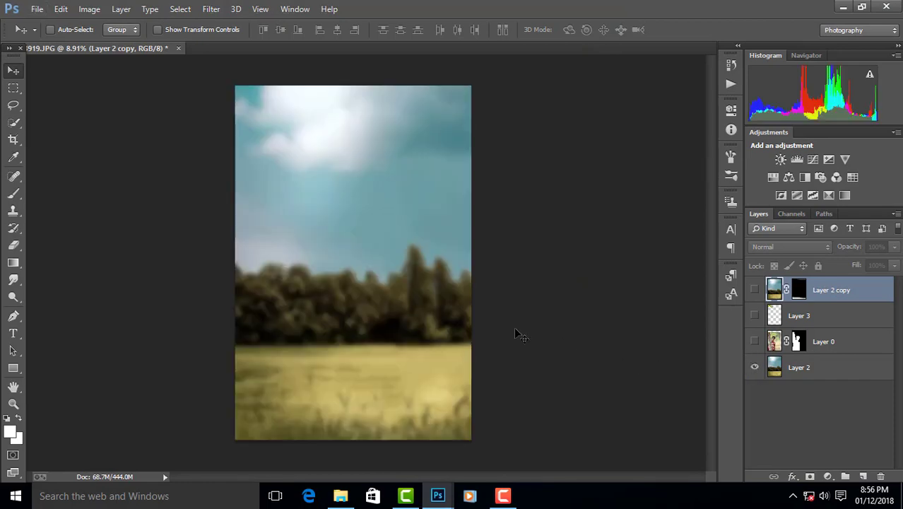
pyautogui.hotkey('ctrl', '-')
pyautogui.scroll(1, 439, 313)
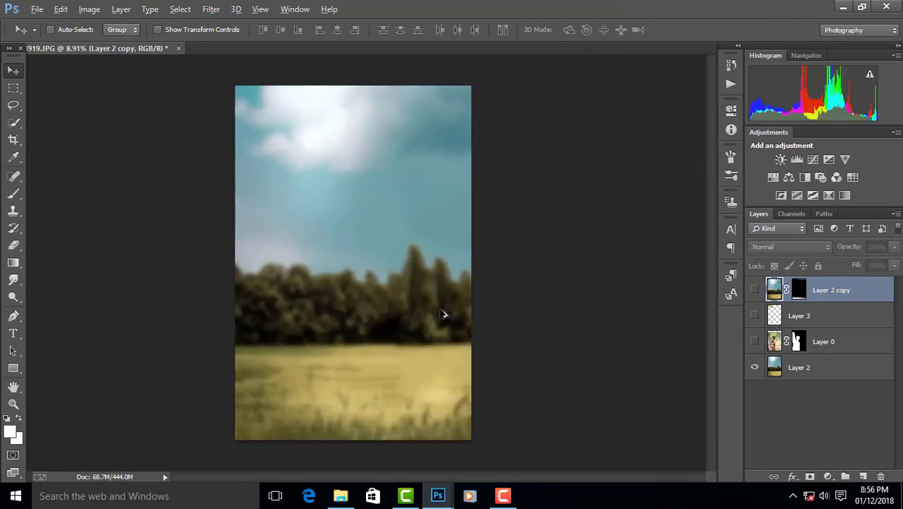
pyautogui.click(754, 366)
pyautogui.click(754, 341)
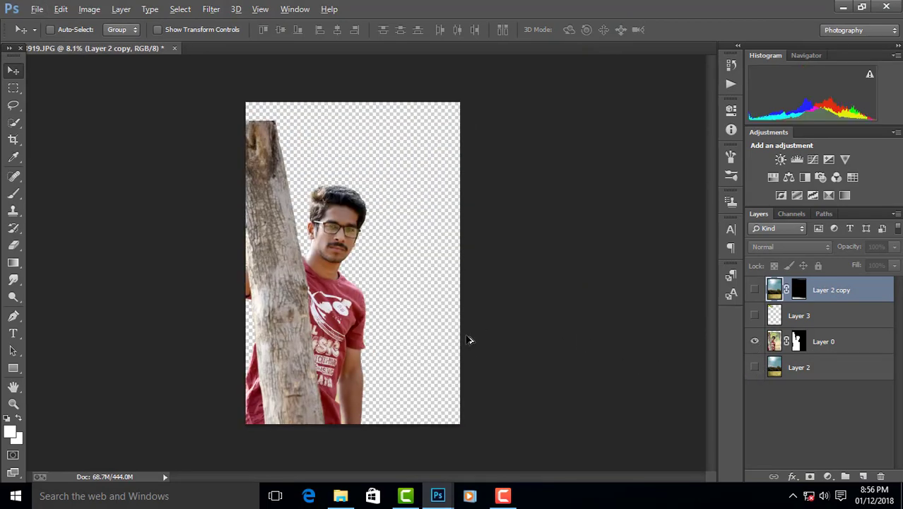
pyautogui.click(754, 339)
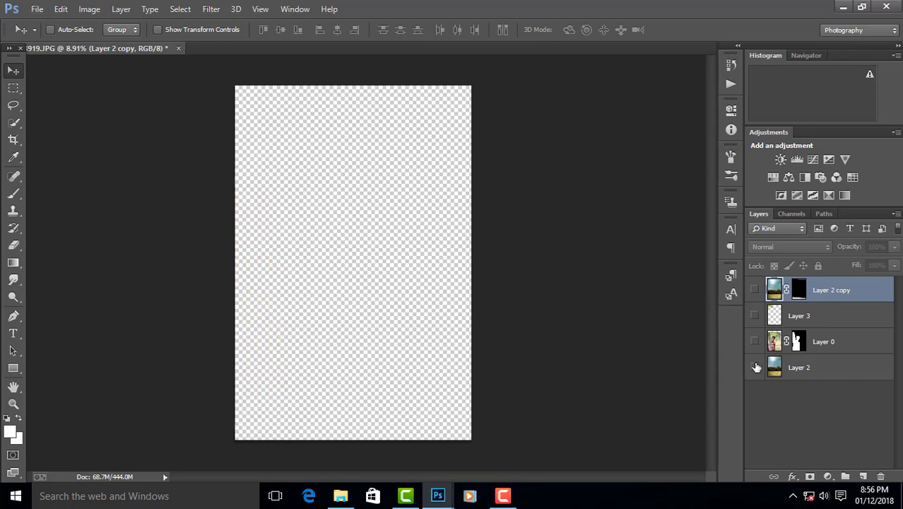
pyautogui.click(755, 367)
pyautogui.click(754, 341)
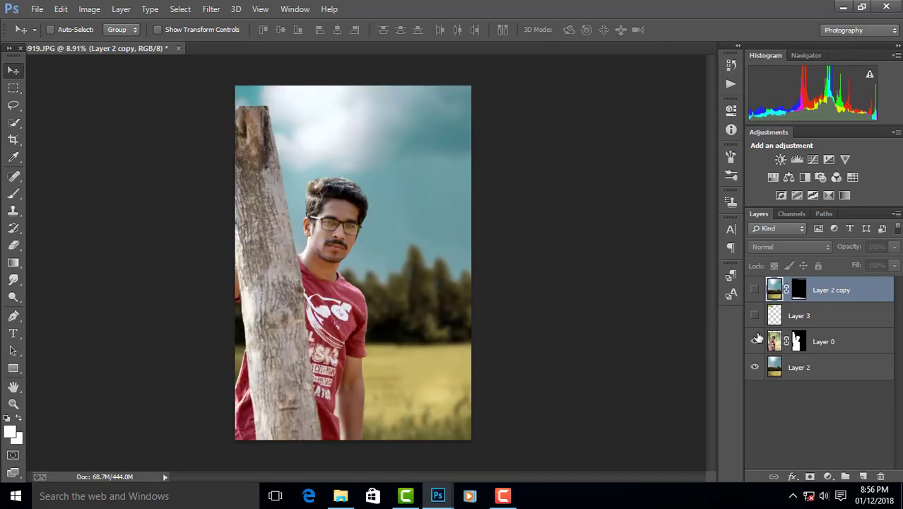
# Step: Turn on the leaves and grass layers and add a new empty Layer 4
pyautogui.click(754, 316)
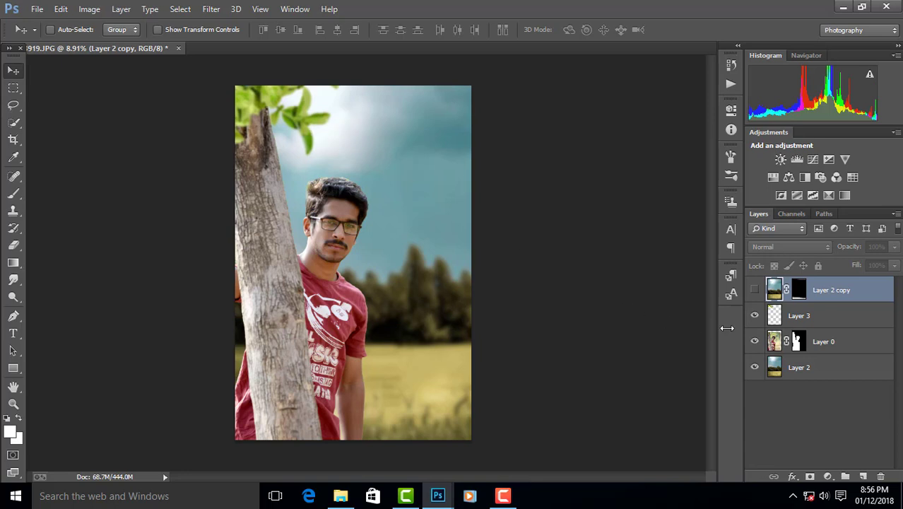
pyautogui.click(753, 290)
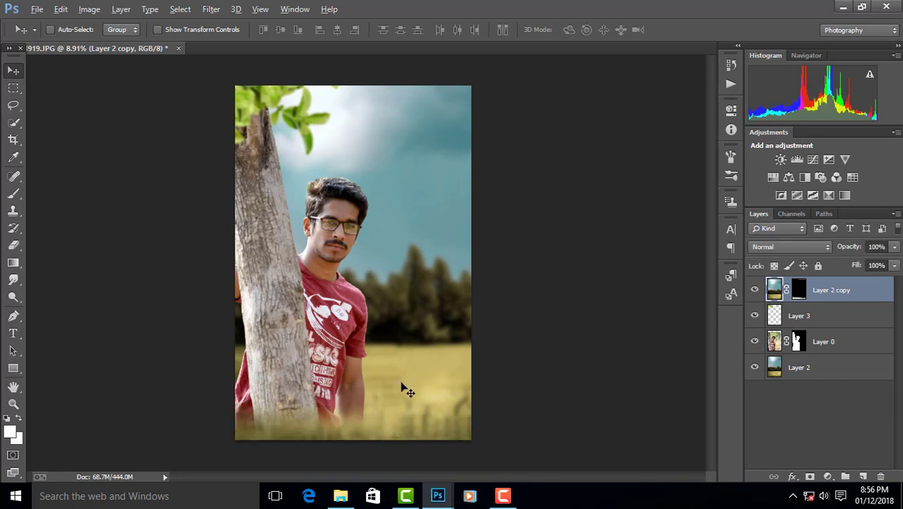
pyautogui.scroll(-1, 590, 390)
pyautogui.click(863, 477)
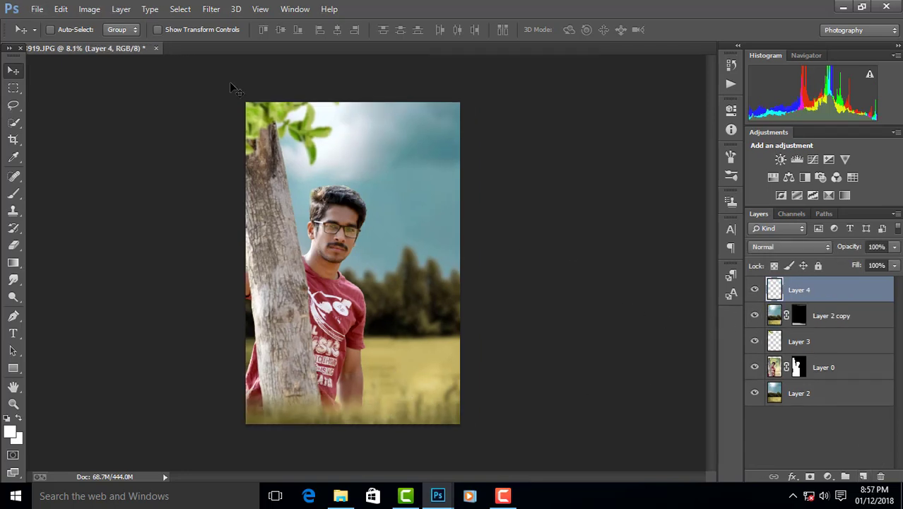
# Step: Apply a merged Multiply 100% copy of the composite to Layer 4, then open Camera Raw
pyautogui.click(89, 8)
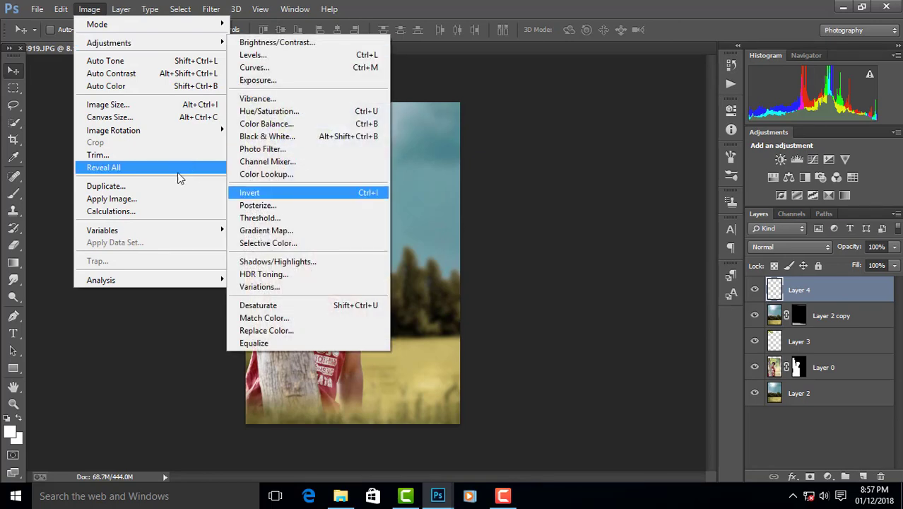
pyautogui.click(145, 200)
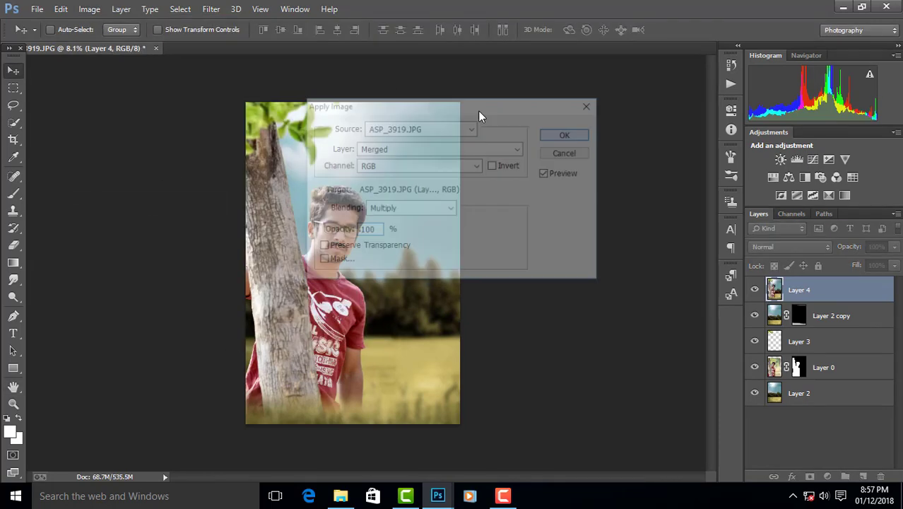
pyautogui.click(212, 8)
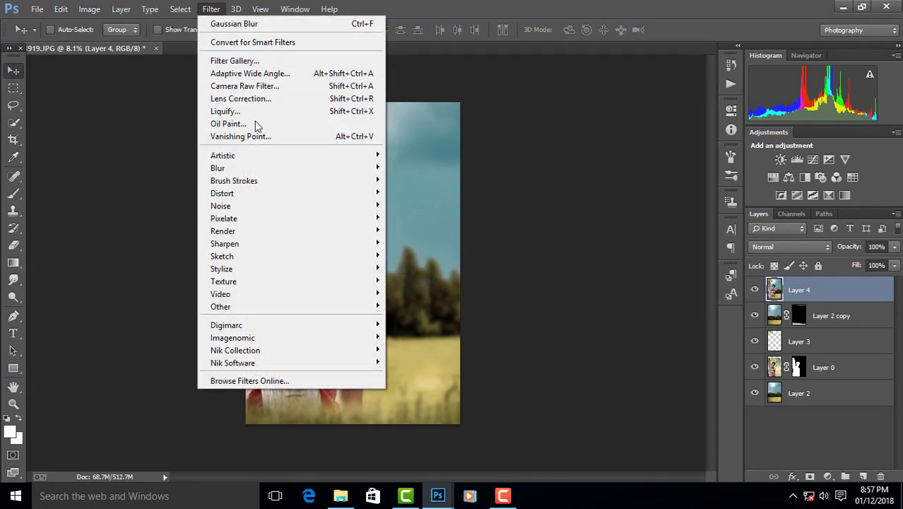
pyautogui.click(247, 86)
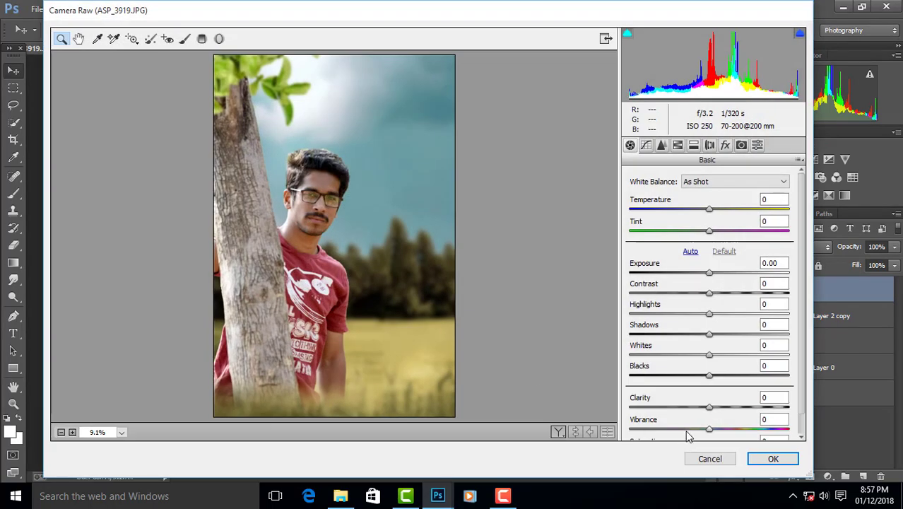
# Step: Set Vibrance +56, Blacks -38, Highlights +22, Shadows -5, Whites +21 and slightly lower Contrast
pyautogui.moveTo(710, 431)
pyautogui.mouseDown()
pyautogui.moveTo(675, 429)
pyautogui.moveTo(753, 429)
pyautogui.mouseUp()
pyautogui.moveTo(707, 376)
pyautogui.mouseDown()
pyautogui.moveTo(678, 375)
pyautogui.moveTo(733, 355)
pyautogui.moveTo(674, 335)
pyautogui.moveTo(735, 340)
pyautogui.moveTo(675, 338)
pyautogui.moveTo(748, 317)
pyautogui.moveTo(726, 315)
pyautogui.mouseUp()
pyautogui.moveTo(675, 334)
pyautogui.mouseDown()
pyautogui.moveTo(697, 334)
pyautogui.moveTo(701, 358)
pyautogui.moveTo(723, 356)
pyautogui.mouseUp()
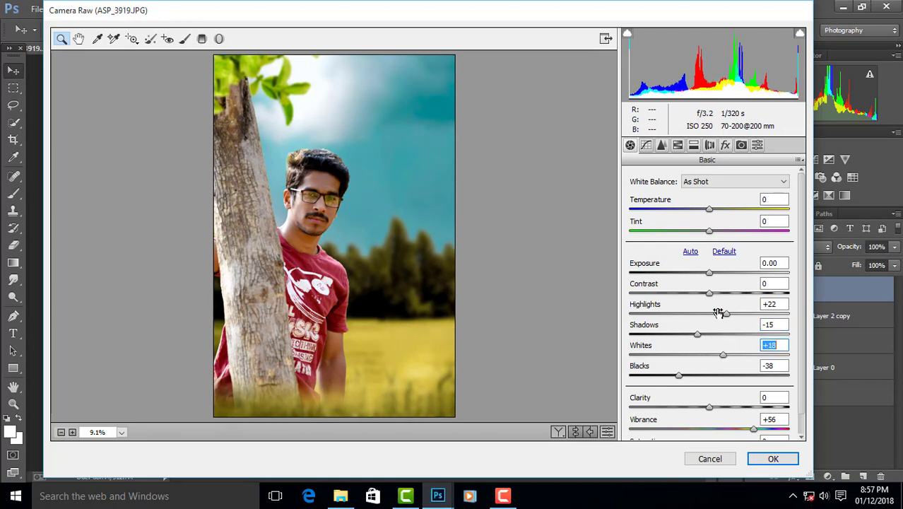
pyautogui.moveTo(709, 293); pyautogui.dragTo(685, 308)
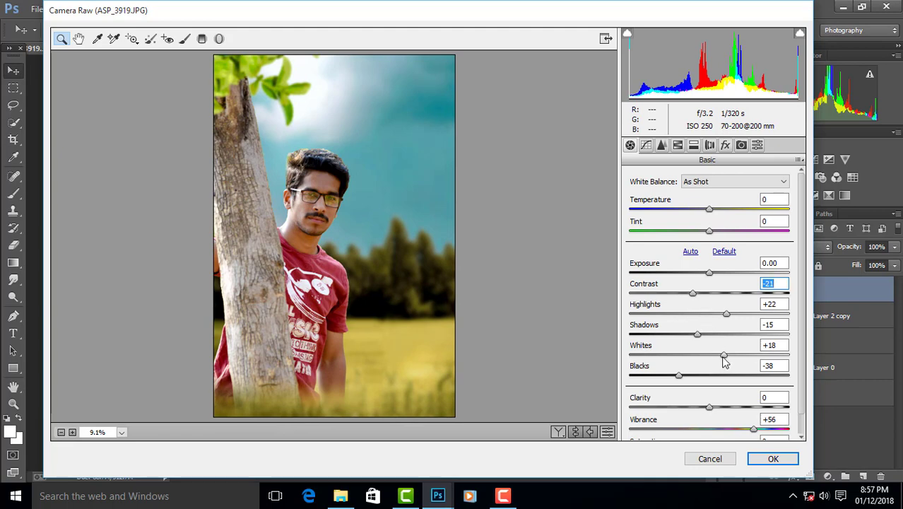
pyautogui.moveTo(724, 356)
pyautogui.mouseDown()
pyautogui.moveTo(729, 335)
pyautogui.moveTo(699, 337)
pyautogui.mouseUp()
# Step: Add luminance noise reduction and set hues Yellows -59, Greens -100, Aquas -52
pyautogui.click(662, 146)
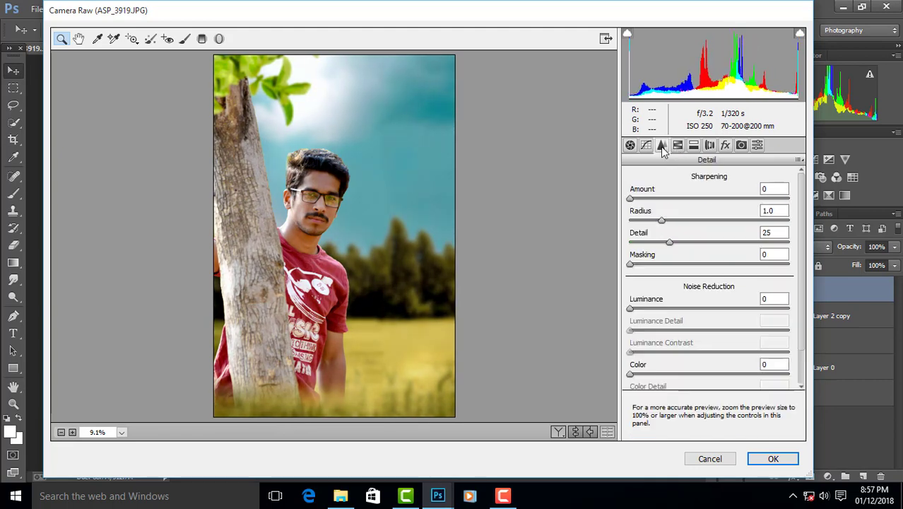
pyautogui.moveTo(631, 309)
pyautogui.mouseDown()
pyautogui.moveTo(674, 308)
pyautogui.moveTo(651, 288)
pyautogui.mouseUp()
pyautogui.click(677, 145)
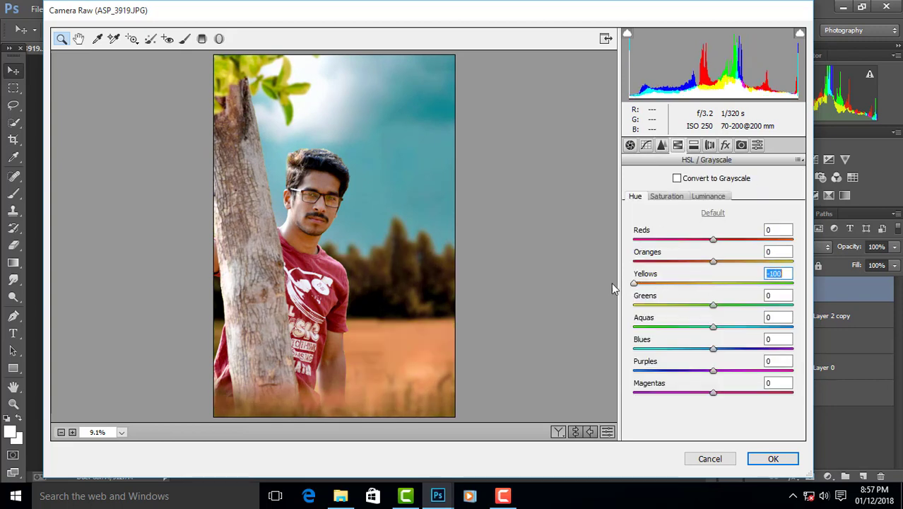
pyautogui.click(721, 283)
pyautogui.moveTo(736, 293)
pyautogui.mouseDown()
pyautogui.moveTo(802, 295)
pyautogui.moveTo(599, 287)
pyautogui.mouseUp()
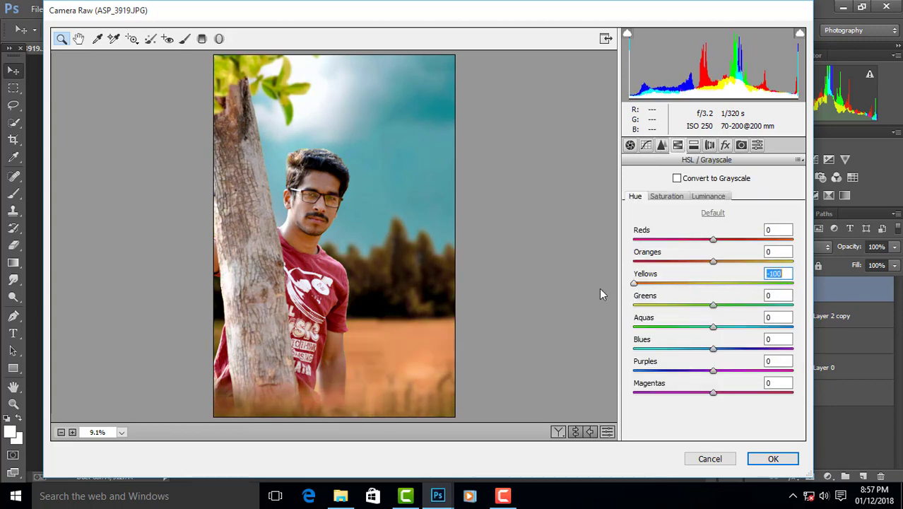
pyautogui.moveTo(698, 311)
pyautogui.mouseDown()
pyautogui.moveTo(645, 309)
pyautogui.moveTo(652, 284)
pyautogui.moveTo(628, 308)
pyautogui.mouseUp()
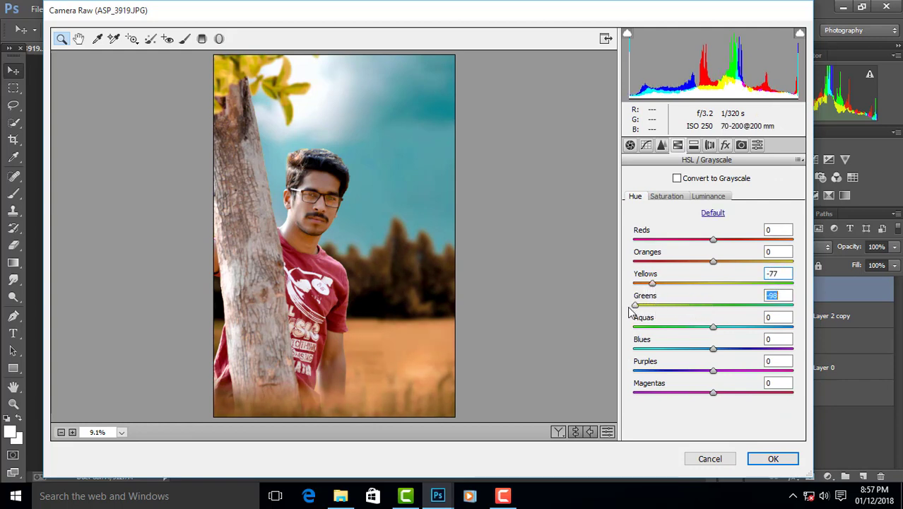
pyautogui.moveTo(693, 286); pyautogui.dragTo(665, 283)
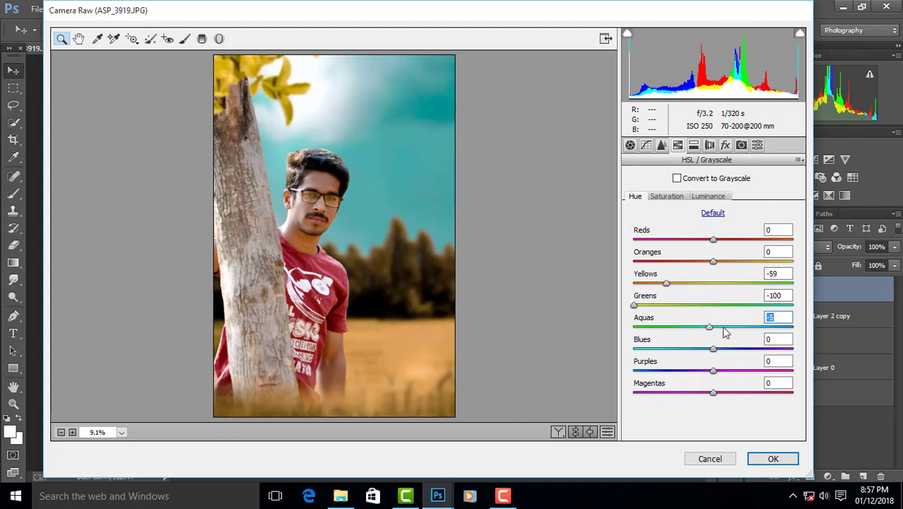
pyautogui.moveTo(712, 327)
pyautogui.mouseDown()
pyautogui.moveTo(729, 327)
pyautogui.moveTo(672, 327)
pyautogui.mouseUp()
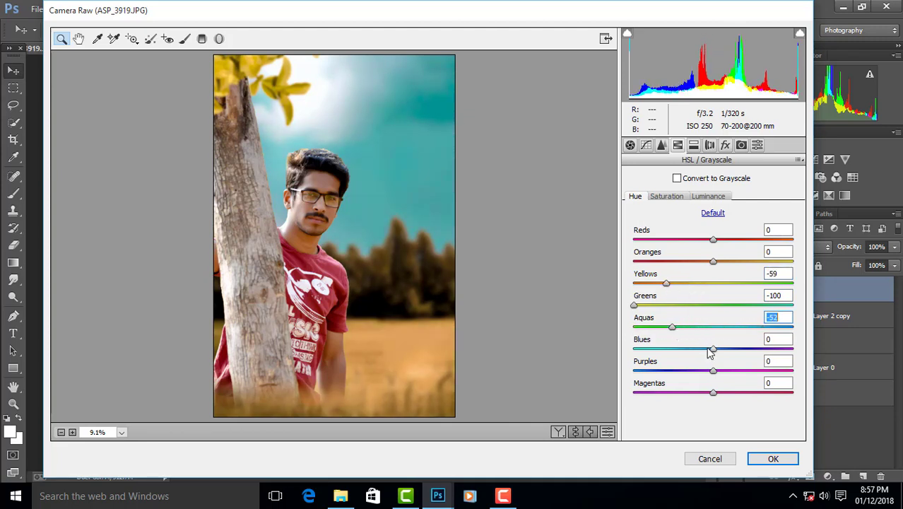
pyautogui.moveTo(711, 349)
pyautogui.mouseDown()
pyautogui.moveTo(657, 349)
pyautogui.moveTo(733, 350)
pyautogui.moveTo(664, 349)
pyautogui.mouseUp()
# Step: Desaturate Yellows -38, Greens -38, Aquas -58 and Blues -48
pyautogui.click(664, 197)
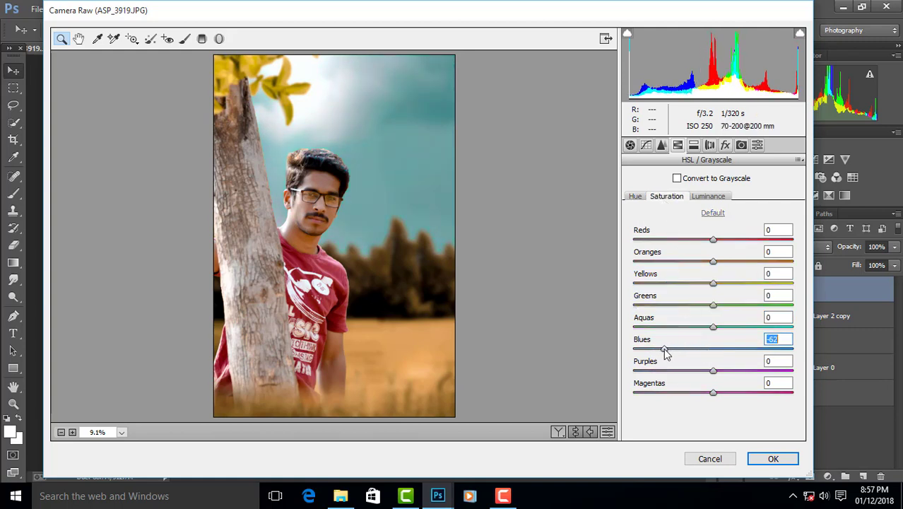
pyautogui.moveTo(712, 327)
pyautogui.mouseDown()
pyautogui.moveTo(684, 329)
pyautogui.moveTo(661, 305)
pyautogui.moveTo(669, 311)
pyautogui.mouseUp()
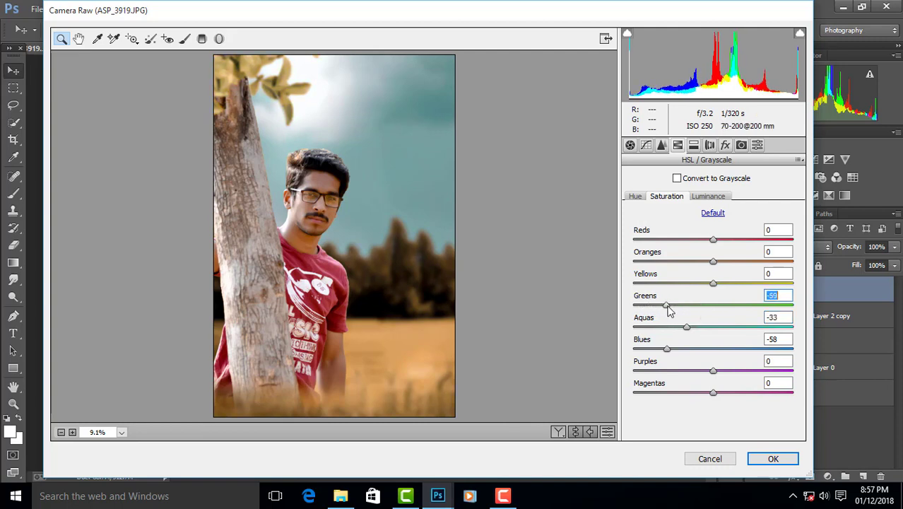
pyautogui.moveTo(703, 284); pyautogui.dragTo(671, 284)
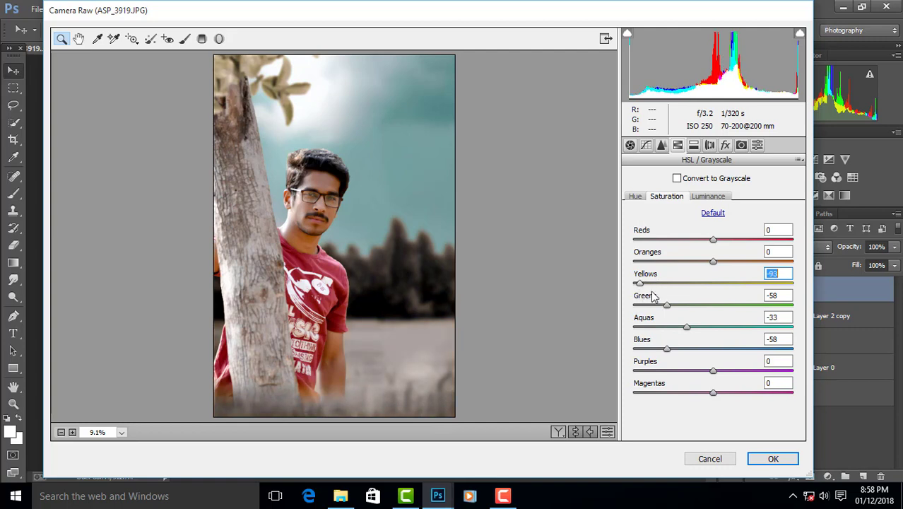
pyautogui.moveTo(653, 295); pyautogui.dragTo(671, 296)
pyautogui.moveTo(684, 329)
pyautogui.mouseDown()
pyautogui.moveTo(672, 329)
pyautogui.moveTo(680, 309)
pyautogui.moveTo(685, 316)
pyautogui.mouseUp()
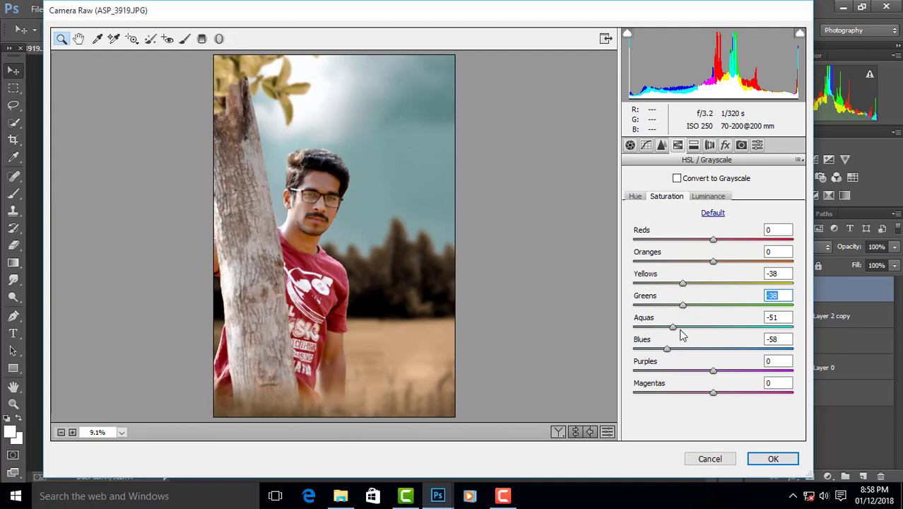
pyautogui.moveTo(680, 349); pyautogui.dragTo(666, 328)
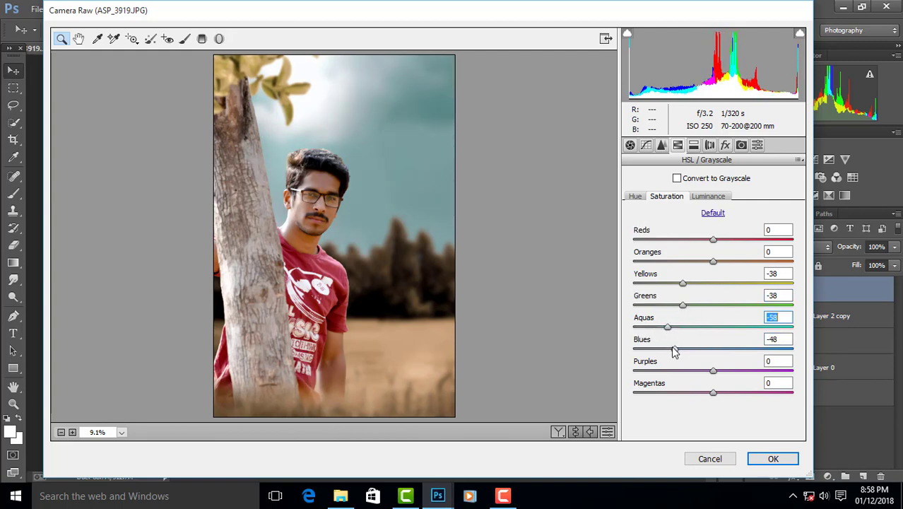
# Step: Adjust HSL luminance, brightening yellows, greens and blues and tweaking purples
pyautogui.click(717, 201)
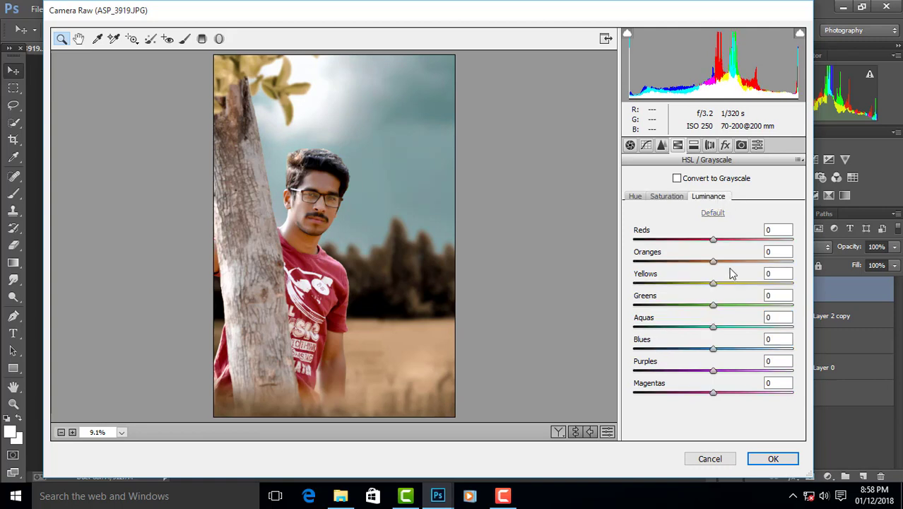
pyautogui.click(730, 282)
pyautogui.click(728, 305)
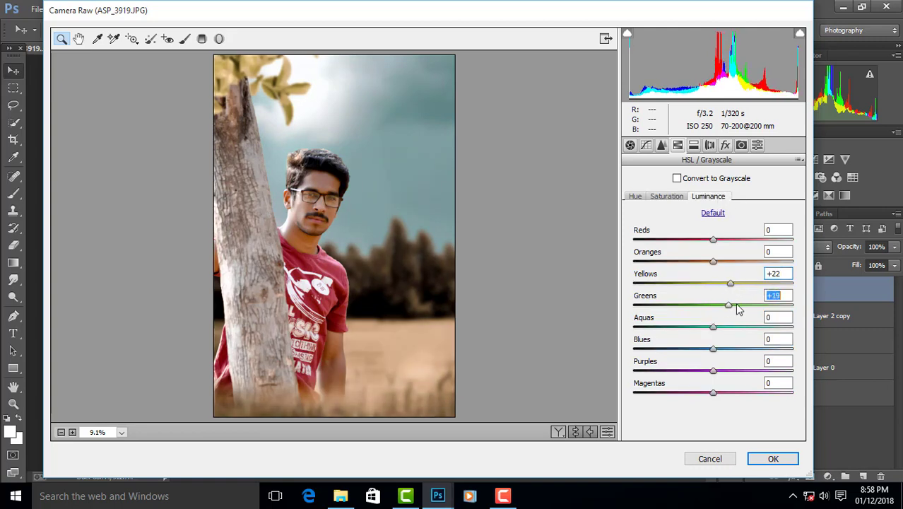
pyautogui.moveTo(736, 308)
pyautogui.mouseDown()
pyautogui.moveTo(689, 306)
pyautogui.moveTo(732, 311)
pyautogui.moveTo(679, 329)
pyautogui.moveTo(732, 335)
pyautogui.moveTo(720, 311)
pyautogui.mouseUp()
pyautogui.click(724, 349)
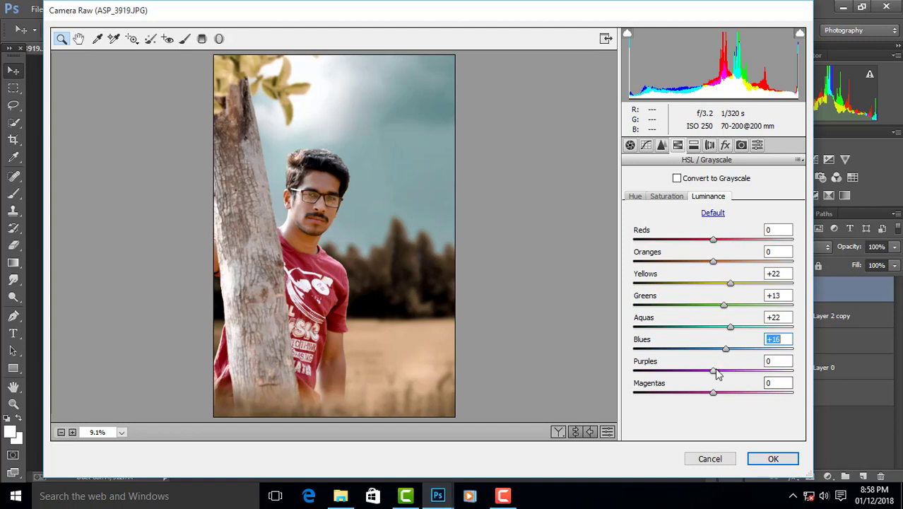
pyautogui.moveTo(713, 370)
pyautogui.mouseDown()
pyautogui.moveTo(668, 370)
pyautogui.moveTo(724, 379)
pyautogui.moveTo(692, 401)
pyautogui.mouseUp()
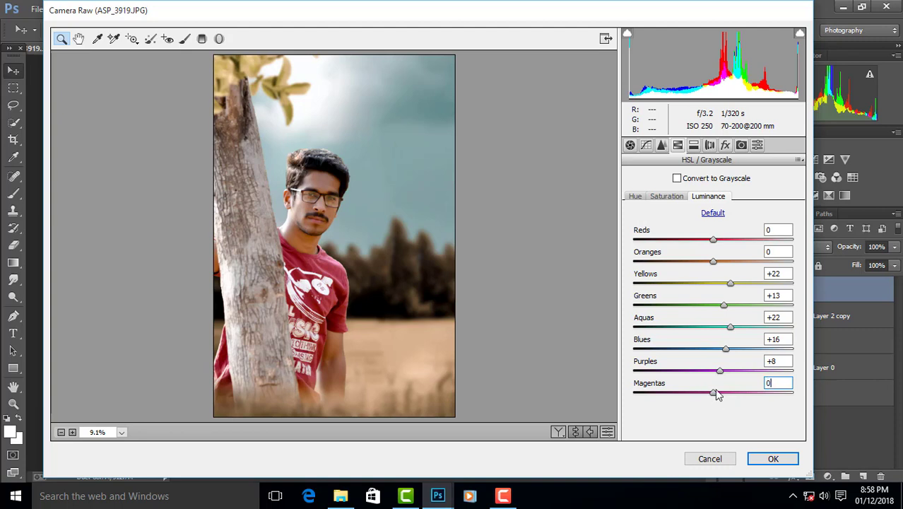
pyautogui.moveTo(724, 305)
pyautogui.mouseDown()
pyautogui.moveTo(704, 313)
pyautogui.moveTo(731, 309)
pyautogui.mouseUp()
# Step: Raise Yellows saturation and set Yellows hue to -36 so the field turns golden
pyautogui.click(668, 197)
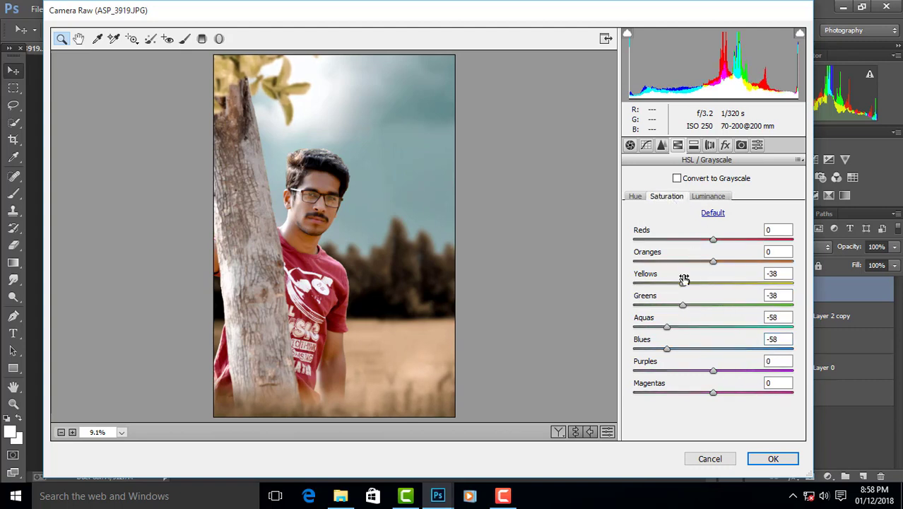
pyautogui.moveTo(681, 286); pyautogui.dragTo(694, 283)
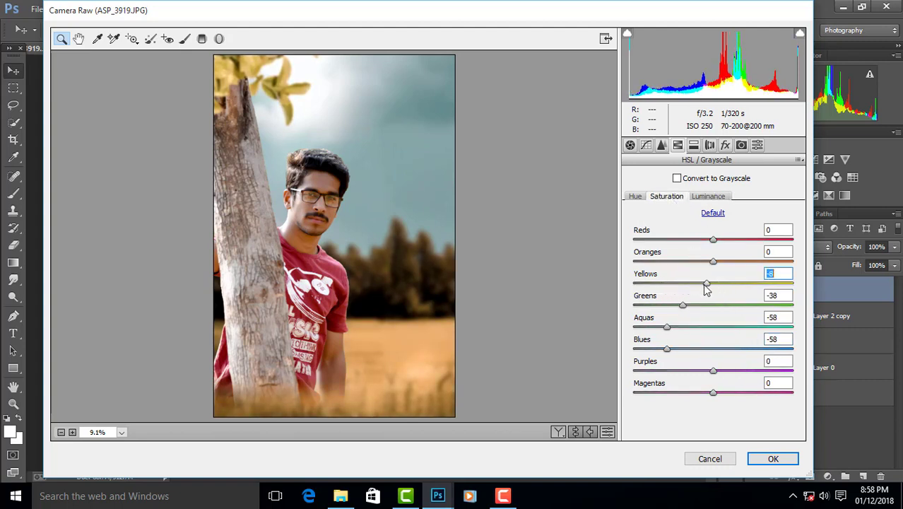
pyautogui.click(635, 198)
pyautogui.moveTo(666, 283); pyautogui.dragTo(791, 292)
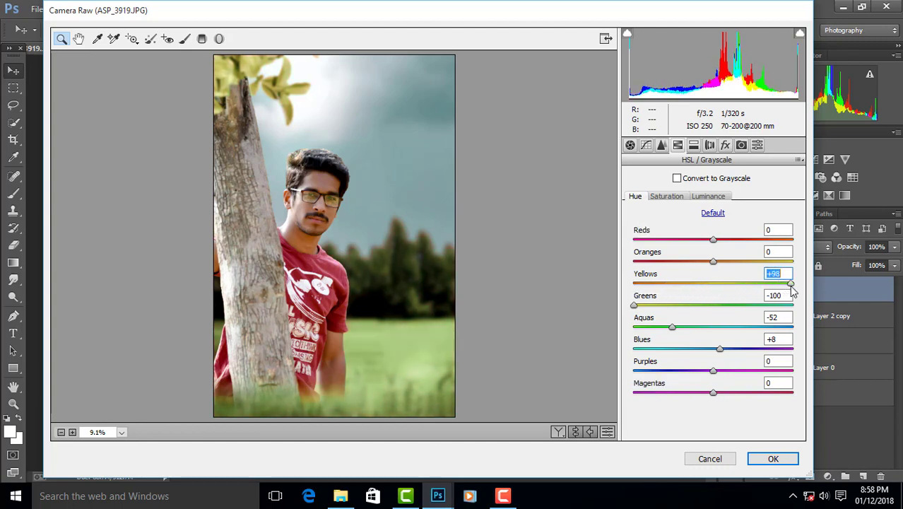
pyautogui.moveTo(715, 288); pyautogui.dragTo(688, 290)
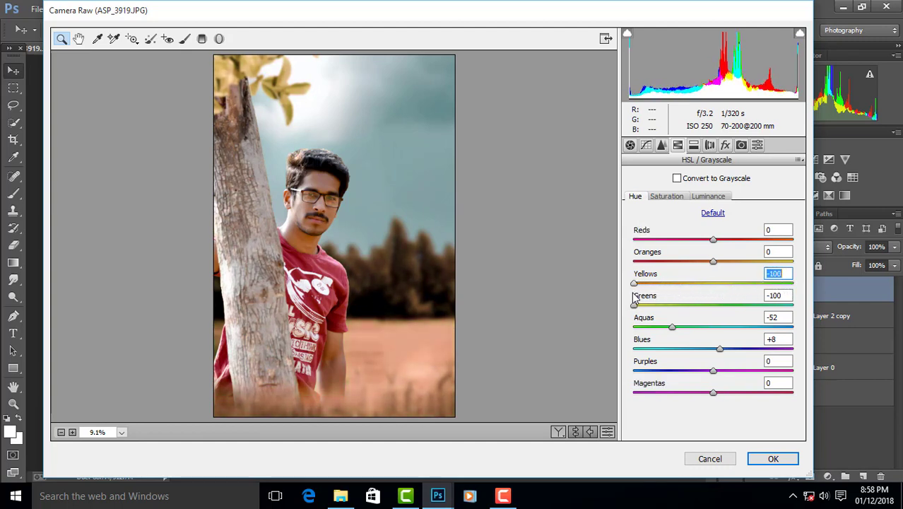
pyautogui.click(742, 146)
# Step: Tune calibration (Red Hue -4/Sat +2, Blue Hue -5/Sat -11) and add vignette Amount -31
pyautogui.moveTo(713, 333)
pyautogui.mouseDown()
pyautogui.moveTo(611, 334)
pyautogui.moveTo(712, 333)
pyautogui.moveTo(783, 353)
pyautogui.moveTo(643, 354)
pyautogui.moveTo(769, 356)
pyautogui.moveTo(645, 354)
pyautogui.moveTo(712, 359)
pyautogui.mouseUp()
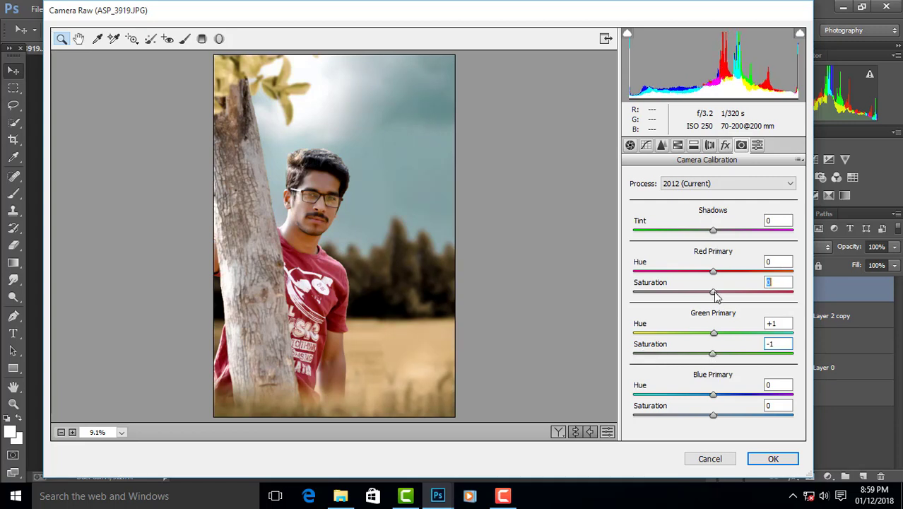
pyautogui.moveTo(716, 297)
pyautogui.mouseDown()
pyautogui.moveTo(666, 295)
pyautogui.moveTo(712, 298)
pyautogui.moveTo(705, 275)
pyautogui.moveTo(678, 283)
pyautogui.moveTo(735, 289)
pyautogui.moveTo(709, 288)
pyautogui.mouseUp()
pyautogui.moveTo(715, 399)
pyautogui.mouseDown()
pyautogui.moveTo(675, 398)
pyautogui.moveTo(709, 397)
pyautogui.moveTo(756, 421)
pyautogui.moveTo(651, 417)
pyautogui.moveTo(740, 417)
pyautogui.moveTo(704, 420)
pyautogui.mouseUp()
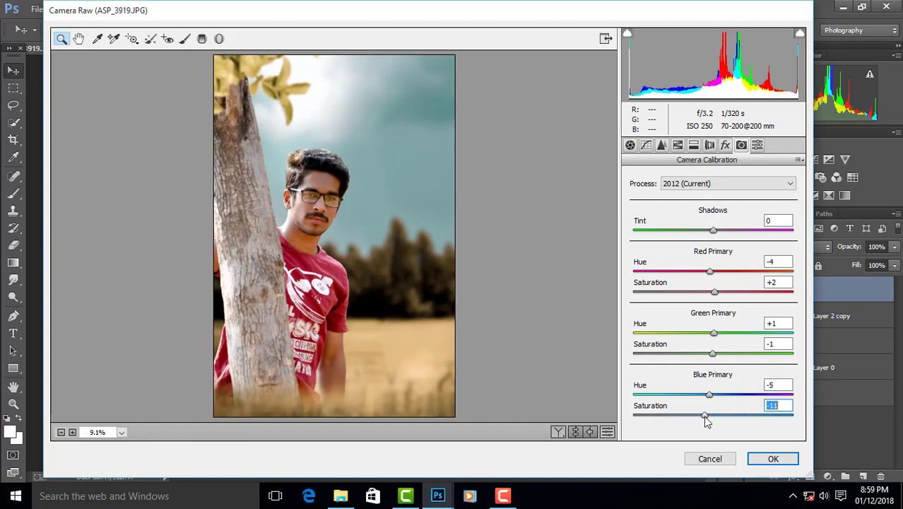
pyautogui.click(725, 145)
pyautogui.moveTo(712, 320); pyautogui.dragTo(688, 315)
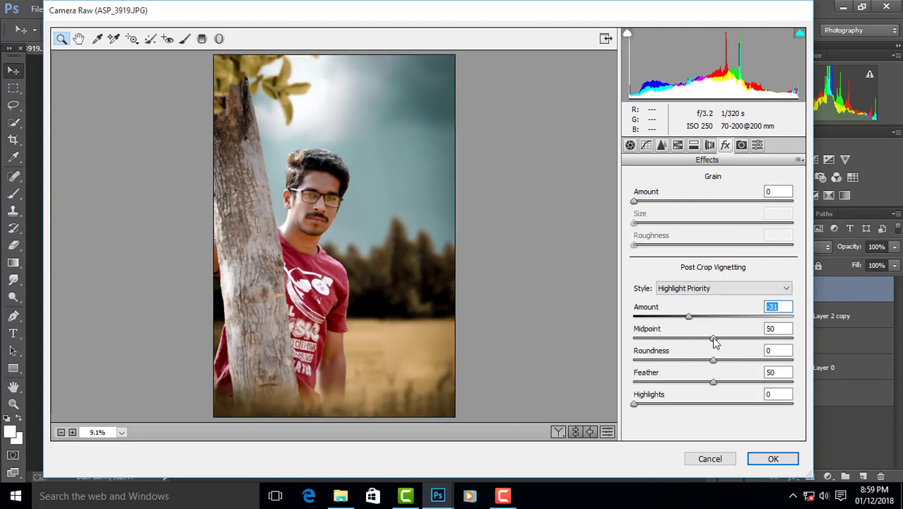
# Step: Set vignette Amount -52, Midpoint 44, Roundness -13 and Feather 64
pyautogui.moveTo(716, 343)
pyautogui.mouseDown()
pyautogui.moveTo(725, 351)
pyautogui.moveTo(681, 365)
pyautogui.moveTo(718, 365)
pyautogui.moveTo(673, 388)
pyautogui.moveTo(734, 381)
pyautogui.moveTo(704, 368)
pyautogui.moveTo(703, 339)
pyautogui.moveTo(685, 343)
pyautogui.moveTo(709, 345)
pyautogui.mouseUp()
pyautogui.click(715, 381)
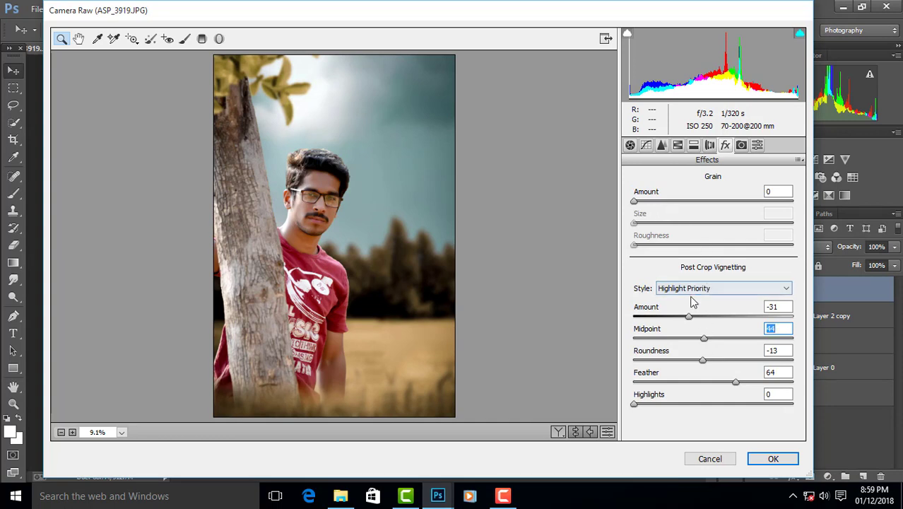
pyautogui.moveTo(689, 317); pyautogui.dragTo(677, 319)
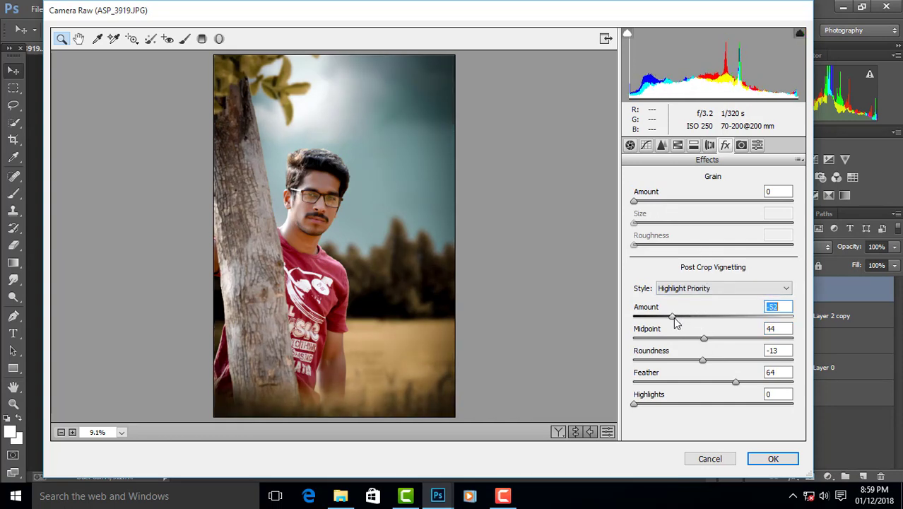
pyautogui.click(673, 317)
# Step: Reset split toning Balance to 0 and tint Highlights with Hue 24, Saturation 7
pyautogui.click(693, 146)
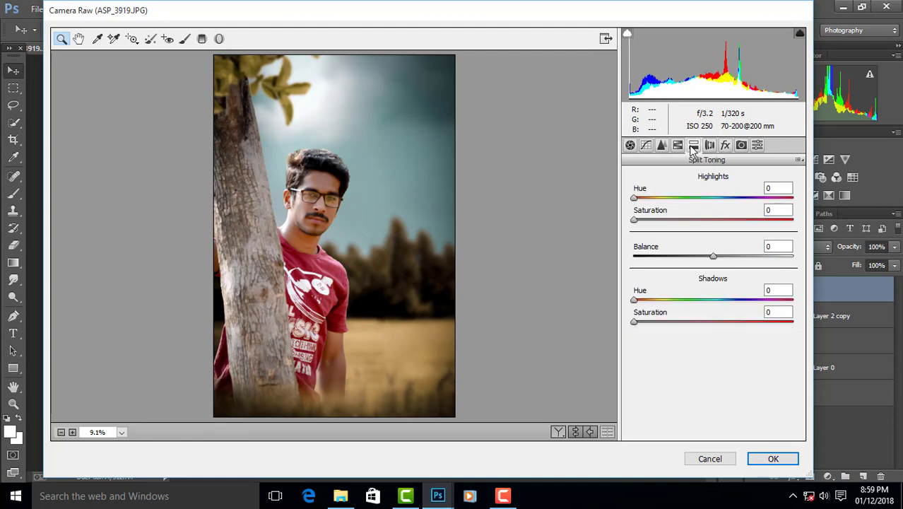
pyautogui.moveTo(703, 255); pyautogui.dragTo(725, 256)
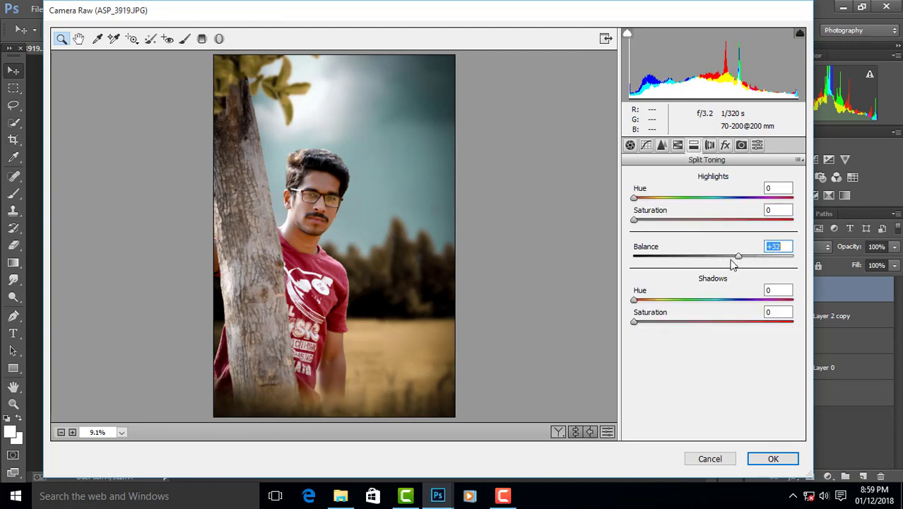
pyautogui.write('0')
pyautogui.press('Tab')
pyautogui.moveTo(634, 197); pyautogui.dragTo(647, 225)
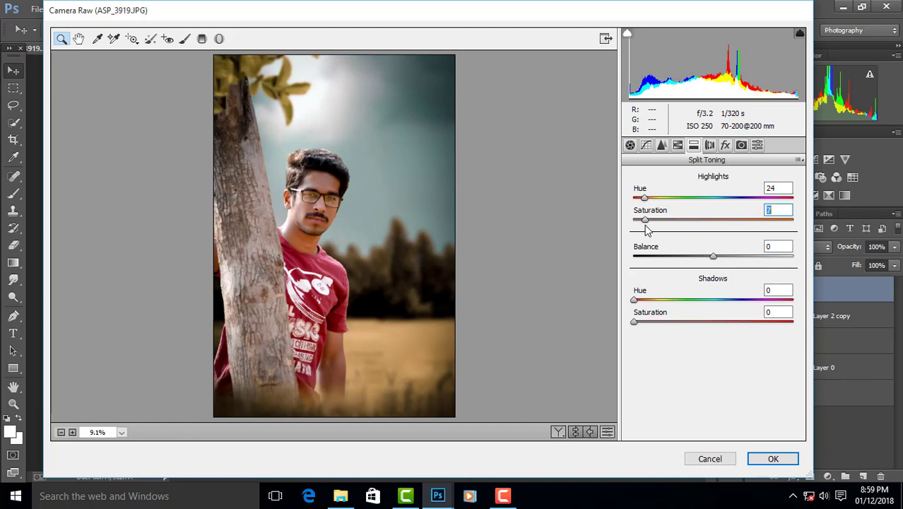
pyautogui.click(677, 146)
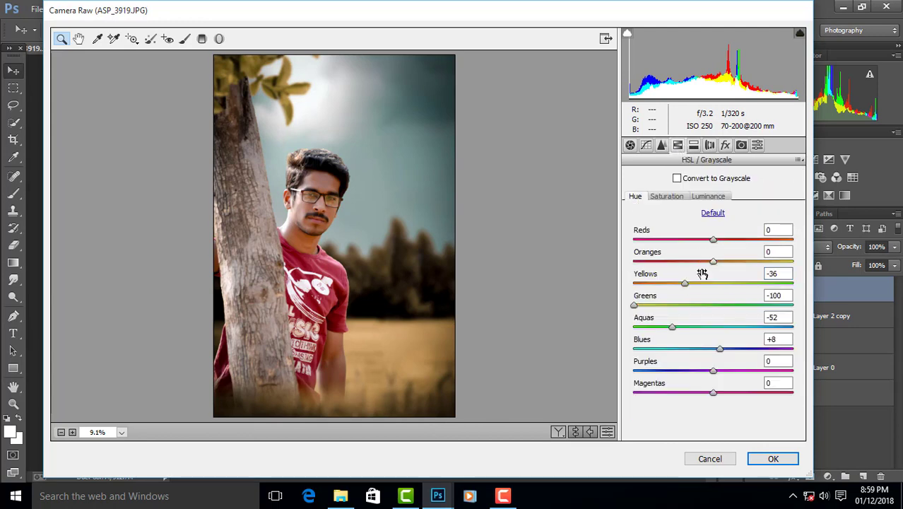
# Step: Nudge Yellows hue and green primary hue; set vignette Amount -49, Midpoint 37, Roundness +1
pyautogui.moveTo(684, 283)
pyautogui.mouseDown()
pyautogui.moveTo(655, 287)
pyautogui.moveTo(691, 288)
pyautogui.moveTo(625, 287)
pyautogui.moveTo(692, 285)
pyautogui.moveTo(685, 286)
pyautogui.mouseUp()
pyautogui.click(666, 199)
pyautogui.click(741, 145)
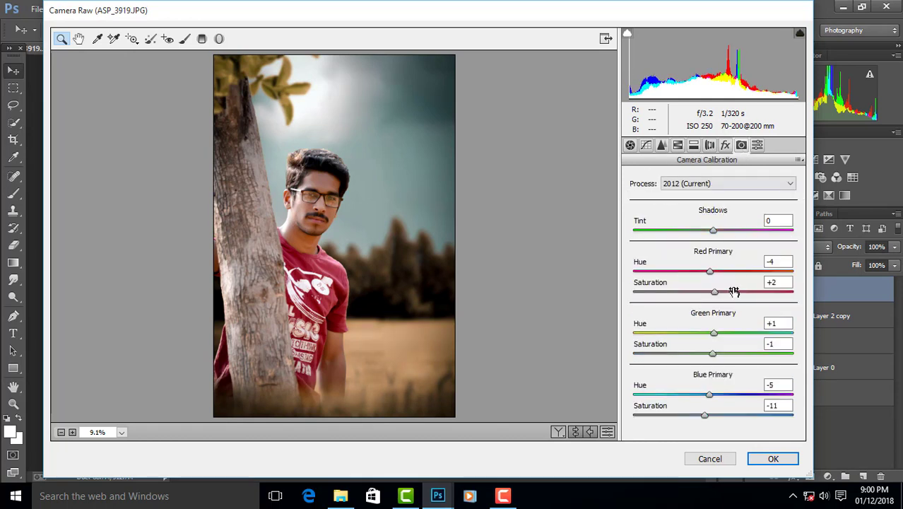
pyautogui.moveTo(717, 333)
pyautogui.mouseDown()
pyautogui.moveTo(660, 334)
pyautogui.moveTo(782, 333)
pyautogui.moveTo(721, 337)
pyautogui.moveTo(712, 354)
pyautogui.moveTo(659, 357)
pyautogui.moveTo(743, 359)
pyautogui.moveTo(707, 361)
pyautogui.moveTo(691, 344)
pyautogui.moveTo(691, 364)
pyautogui.moveTo(714, 362)
pyautogui.mouseUp()
pyautogui.click(725, 145)
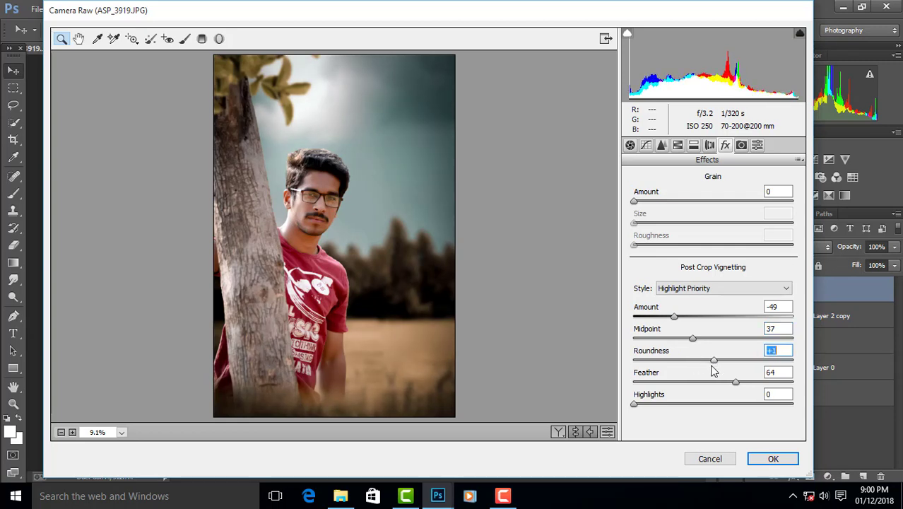
pyautogui.click(630, 145)
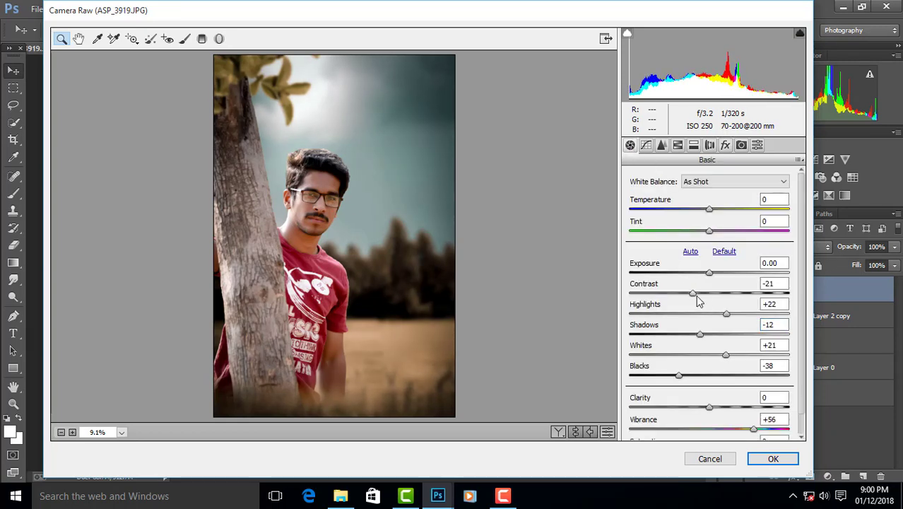
# Step: Set Contrast -25, Exposure +0.10, Temperature +3 and Tint -3
pyautogui.moveTo(708, 293); pyautogui.dragTo(691, 303)
pyautogui.moveTo(710, 273); pyautogui.dragTo(712, 281)
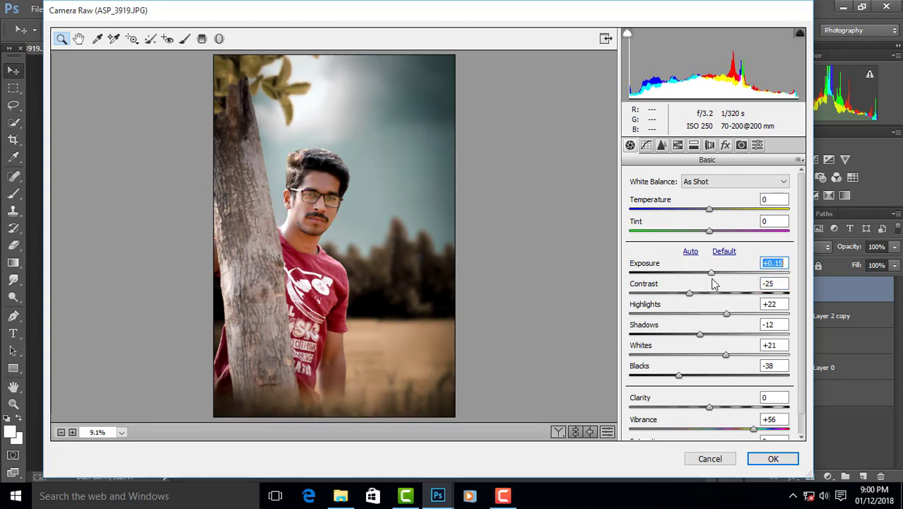
pyautogui.press('Down')
pyautogui.moveTo(715, 211)
pyautogui.mouseDown()
pyautogui.moveTo(697, 223)
pyautogui.moveTo(710, 224)
pyautogui.mouseUp()
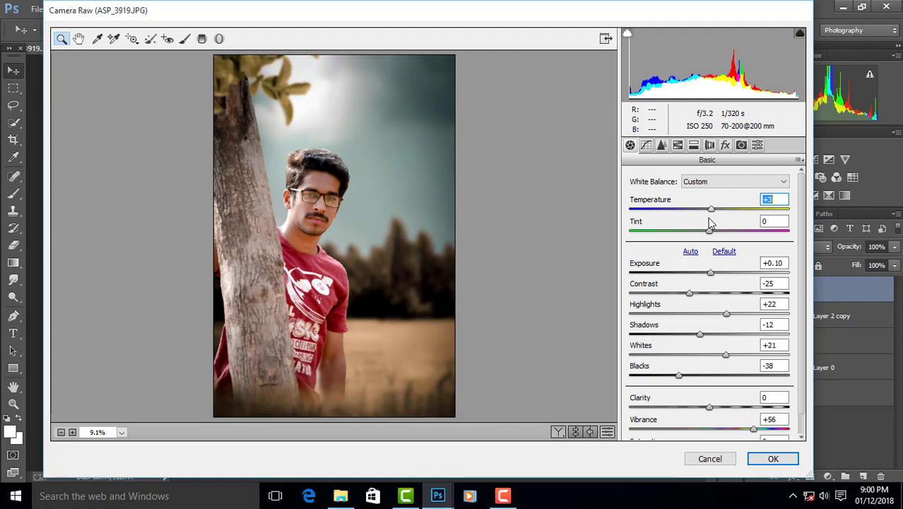
pyautogui.moveTo(712, 240); pyautogui.dragTo(705, 244)
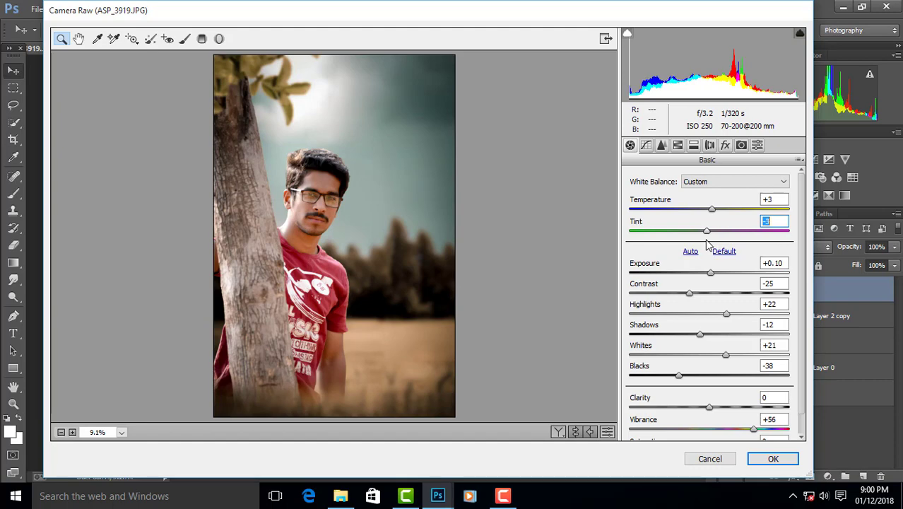
# Step: Apply the Camera Raw grade to Layer 4 and toggle its visibility to compare
pyautogui.click(772, 459)
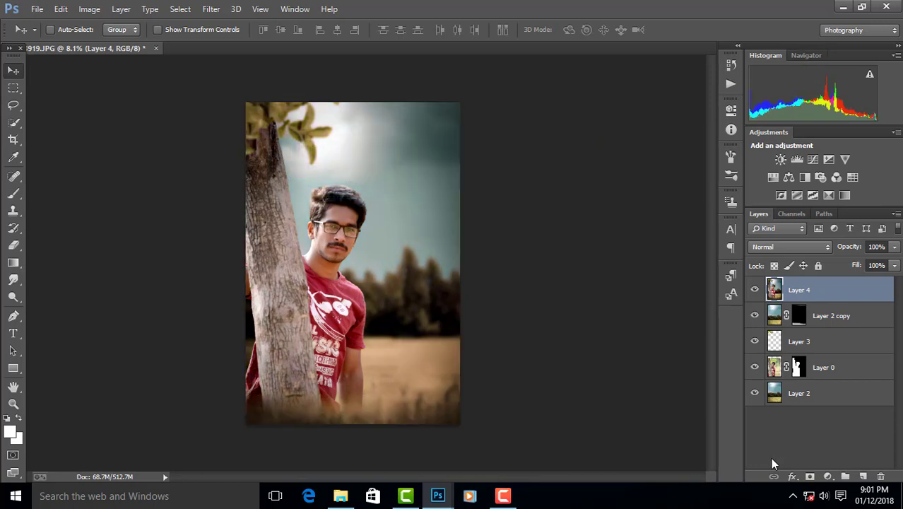
pyautogui.click(755, 290)
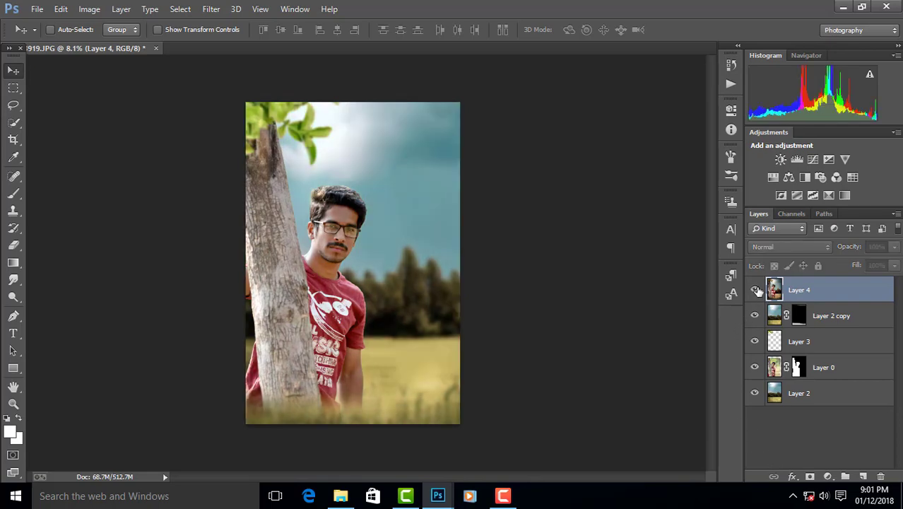
pyautogui.click(754, 289)
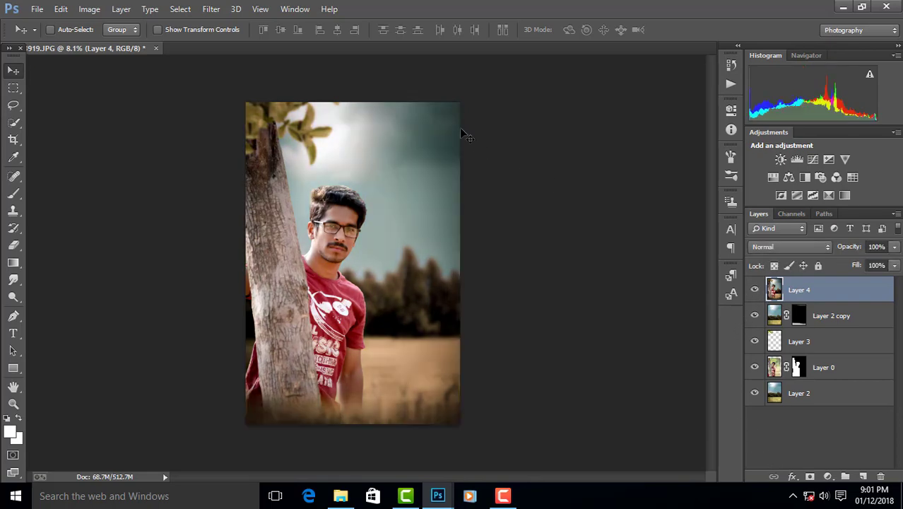
# Step: Reopen Camera Raw on the layer and load a saved .xmp preset file
pyautogui.click(212, 9)
pyautogui.click(239, 85)
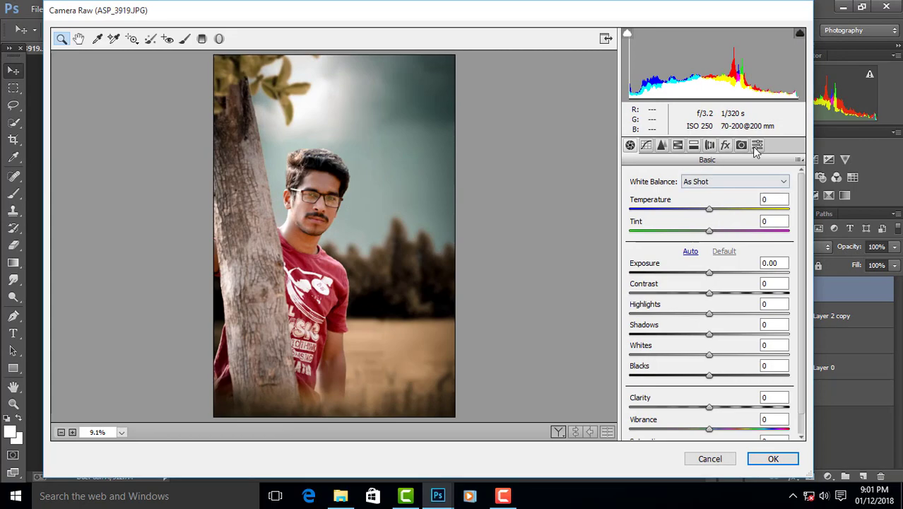
pyautogui.click(756, 145)
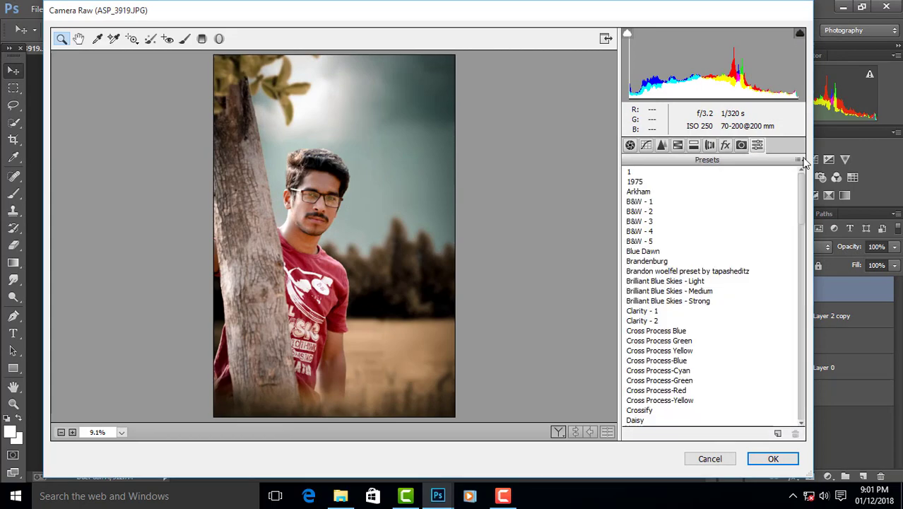
pyautogui.click(801, 161)
pyautogui.click(806, 288)
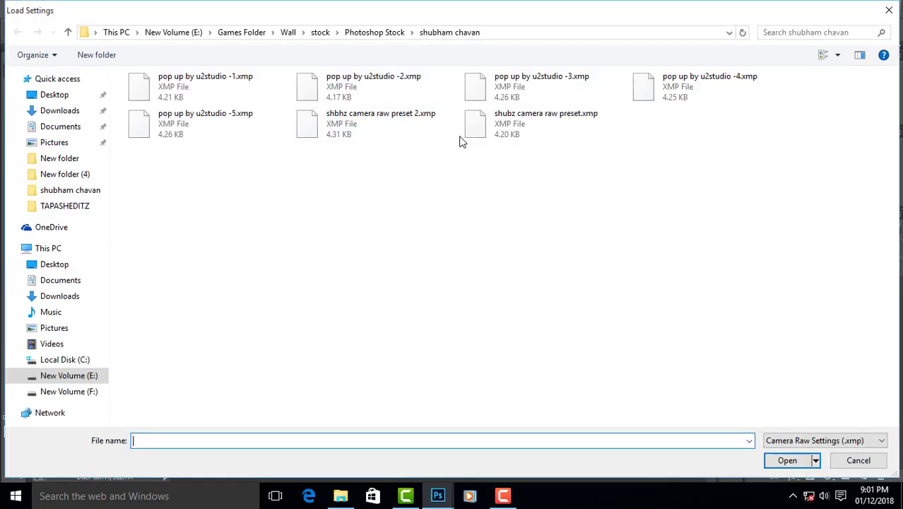
pyautogui.doubleClick(461, 136)
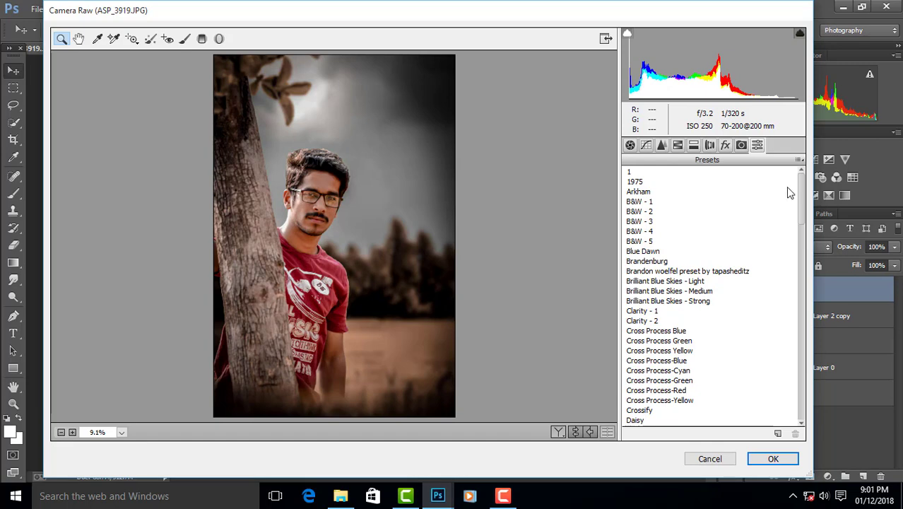
# Step: Load a different saved .xmp preset for a faded, warm look
pyautogui.click(798, 159)
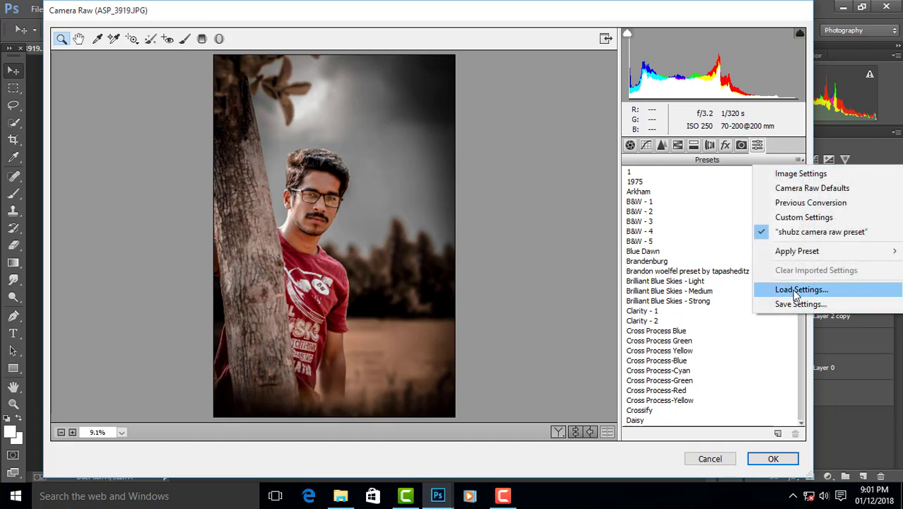
pyautogui.click(796, 290)
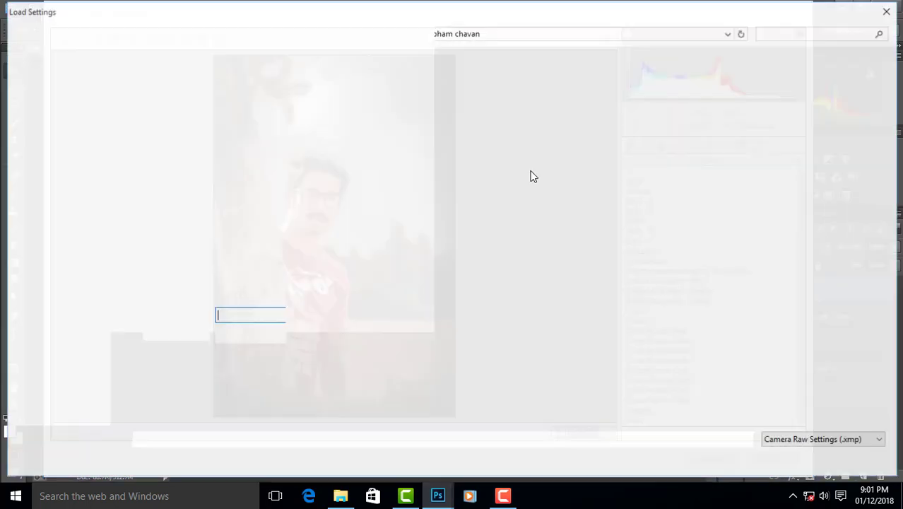
pyautogui.doubleClick(385, 126)
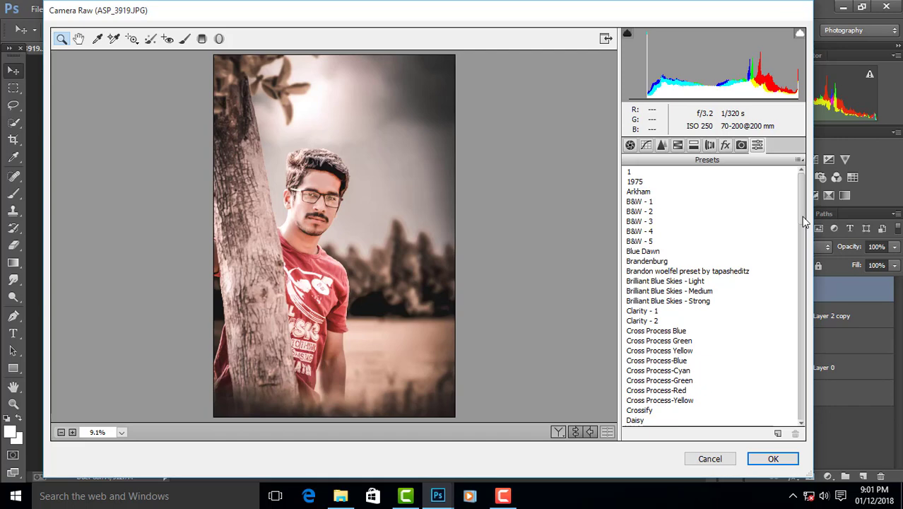
# Step: Preview the '1' and 'with out green' Camera Raw presets on the portrait
pyautogui.click(674, 173)
pyautogui.moveTo(800, 215); pyautogui.dragTo(801, 422)
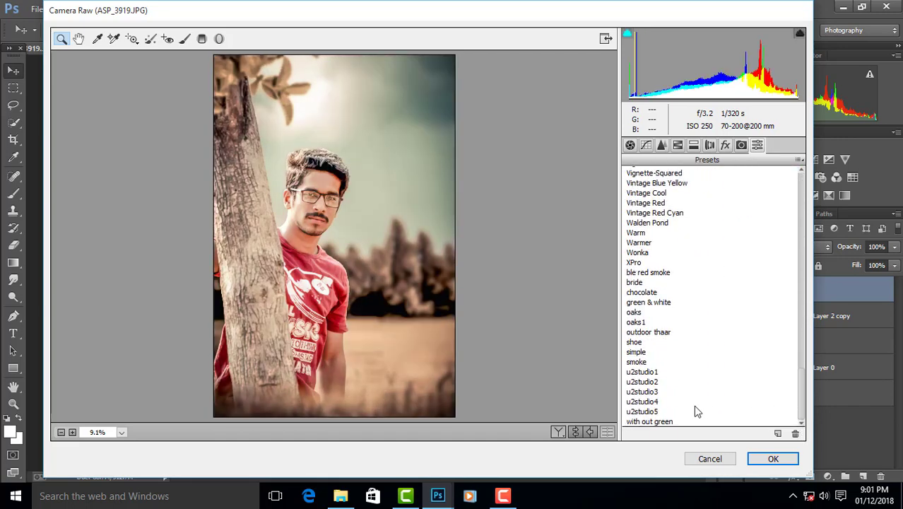
pyautogui.click(671, 420)
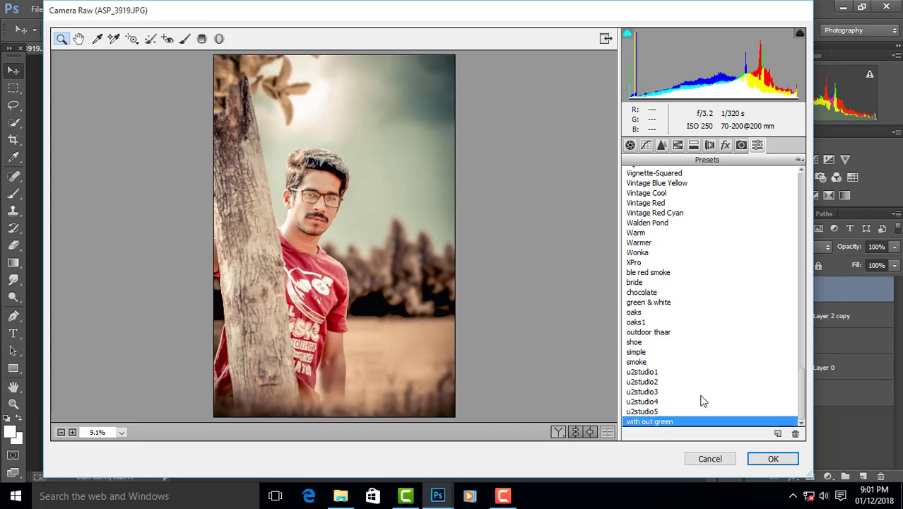
pyautogui.scroll(2, 653, 320)
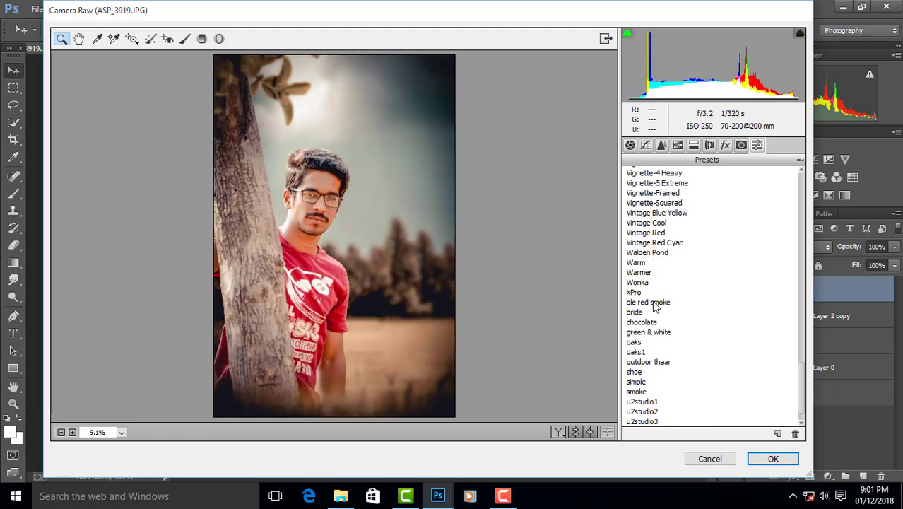
pyautogui.scroll(2, 655, 314)
pyautogui.scroll(2, 657, 307)
pyautogui.scroll(1, 659, 303)
pyautogui.scroll(4, 661, 305)
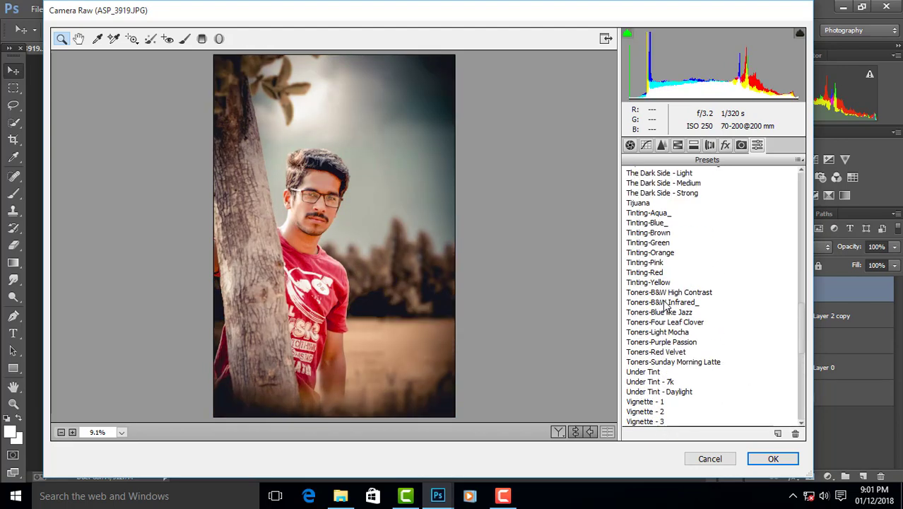
pyautogui.scroll(-3, 662, 305)
pyautogui.scroll(-2, 663, 305)
pyautogui.scroll(-6, 663, 305)
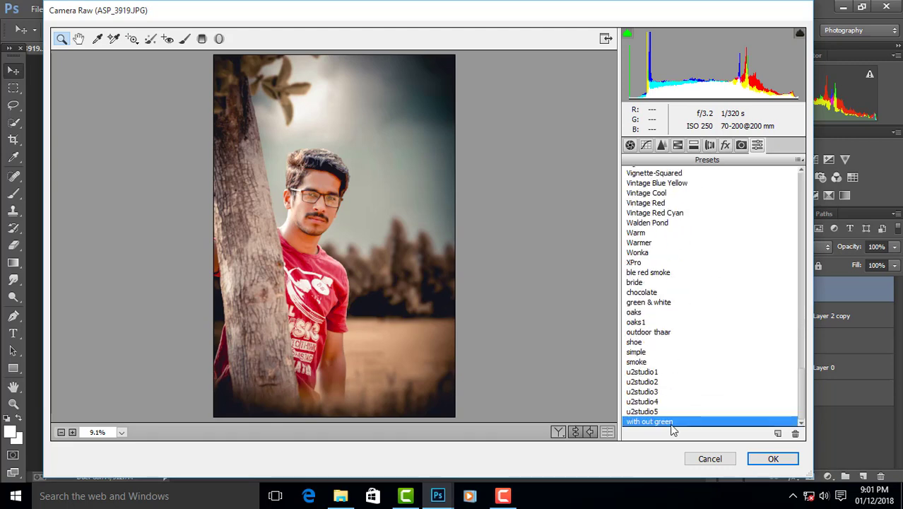
pyautogui.scroll(1, 676, 420)
pyautogui.scroll(5, 681, 404)
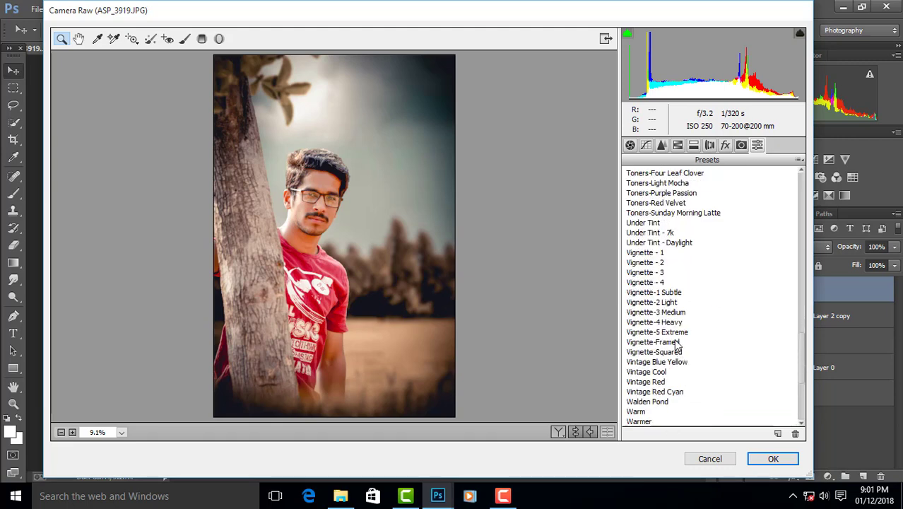
pyautogui.scroll(-6, 676, 345)
pyautogui.scroll(1, 676, 344)
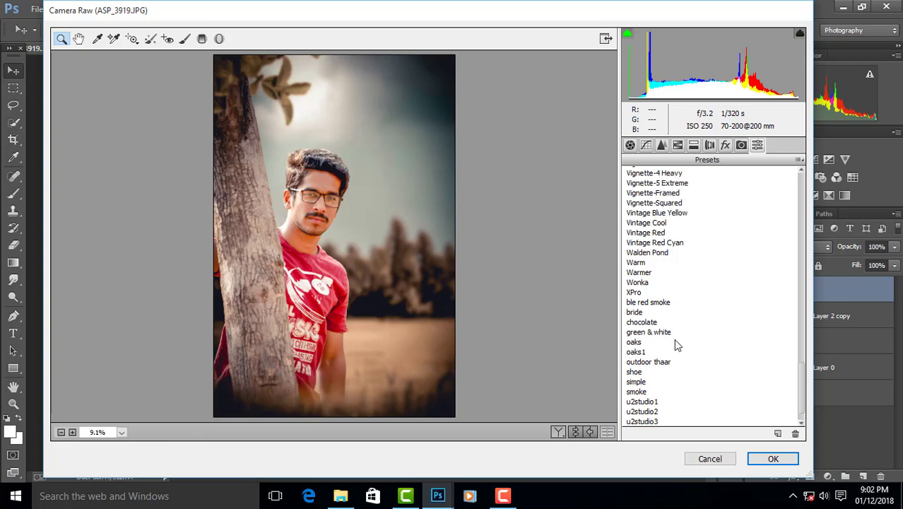
pyautogui.scroll(3, 674, 339)
pyautogui.scroll(2, 671, 332)
pyautogui.scroll(1, 667, 328)
# Step: Compare Vignette-1 Subtle, Vignette-3, Under Tint Daylight and 7k, and Toners-Light Mocha
pyautogui.click(663, 323)
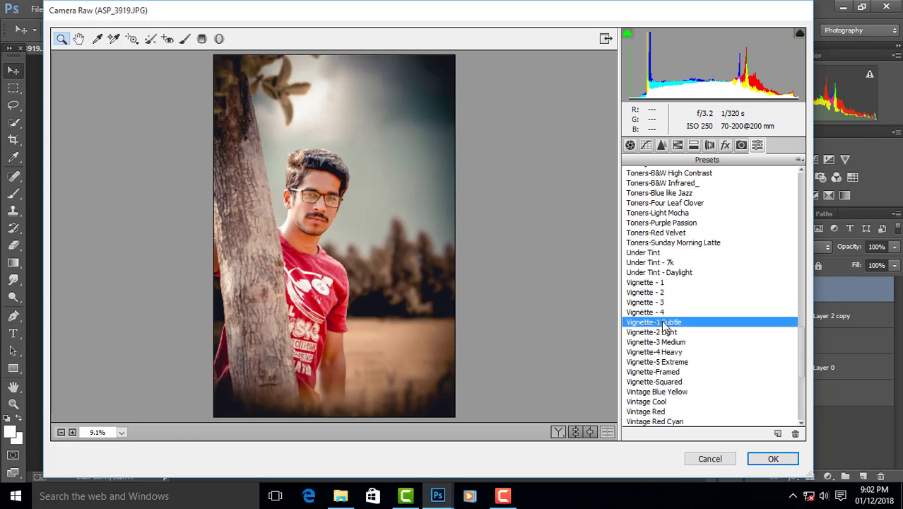
pyautogui.click(658, 302)
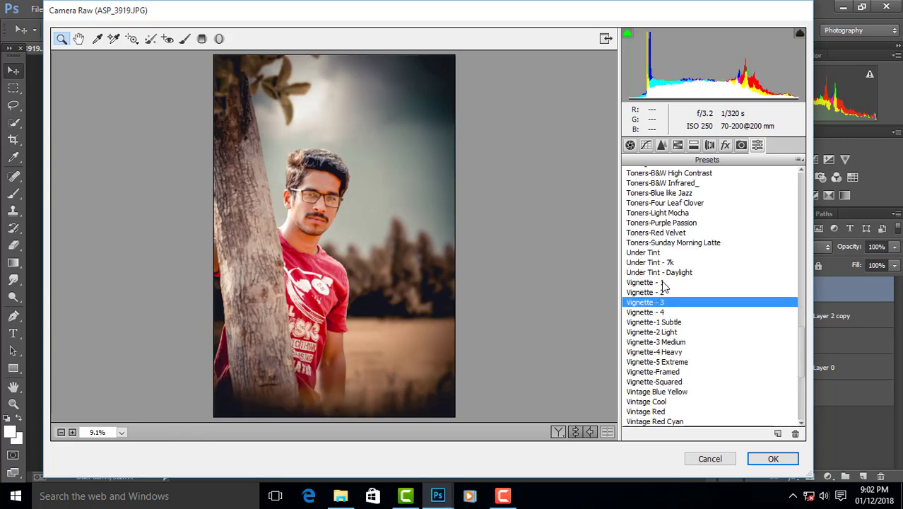
pyautogui.click(668, 273)
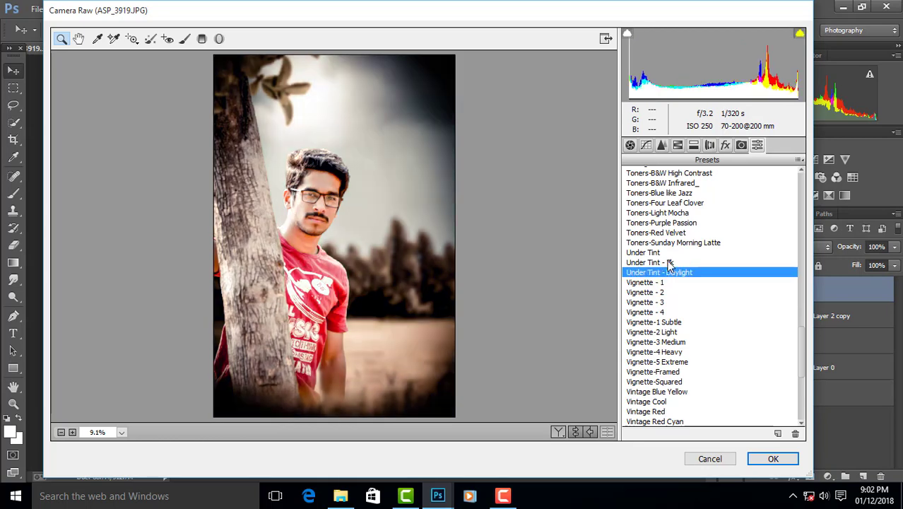
pyautogui.click(669, 262)
pyautogui.press('Up')
pyautogui.press('Up')
pyautogui.scroll(1, 668, 253)
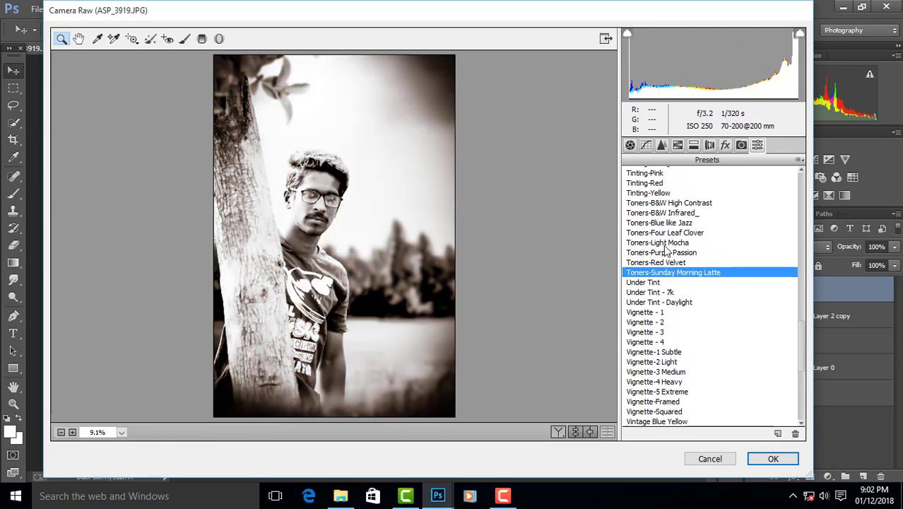
pyautogui.press('Up')
pyautogui.press('Up')
pyautogui.press('Up')
pyautogui.scroll(2, 668, 253)
pyautogui.scroll(1, 665, 252)
# Step: Try Tinting-Orange, Robin, Old Style-2, Grunge Vignette, Mr. Brightside, Gritty and Graduated ND looks
pyautogui.click(667, 253)
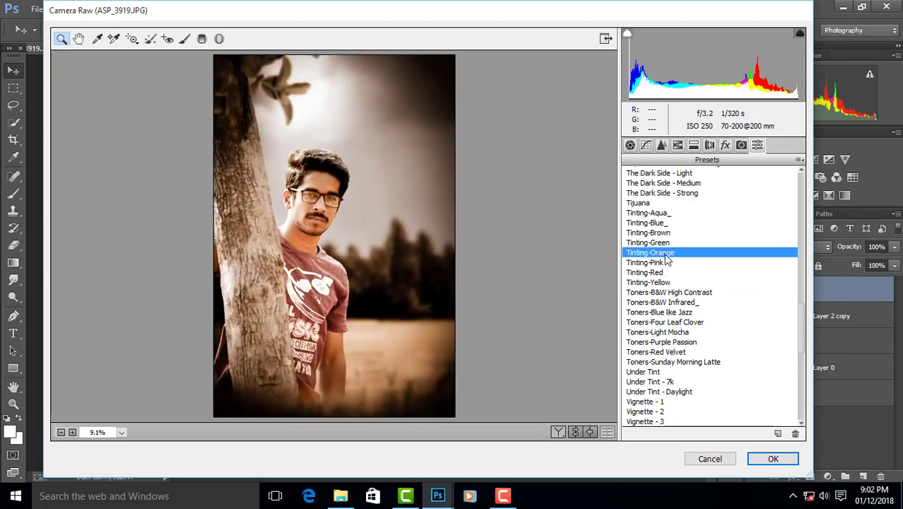
pyautogui.scroll(3, 664, 251)
pyautogui.click(653, 223)
pyautogui.scroll(3, 654, 233)
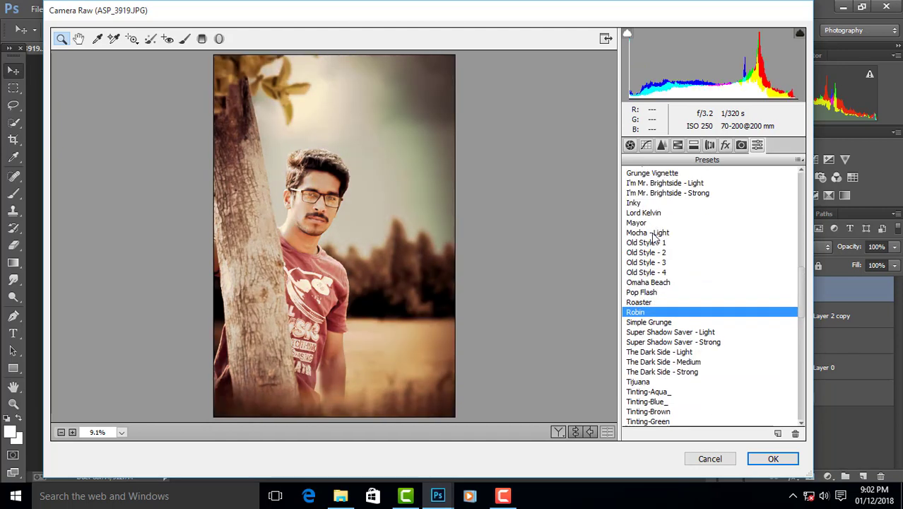
pyautogui.click(655, 253)
pyautogui.scroll(3, 654, 256)
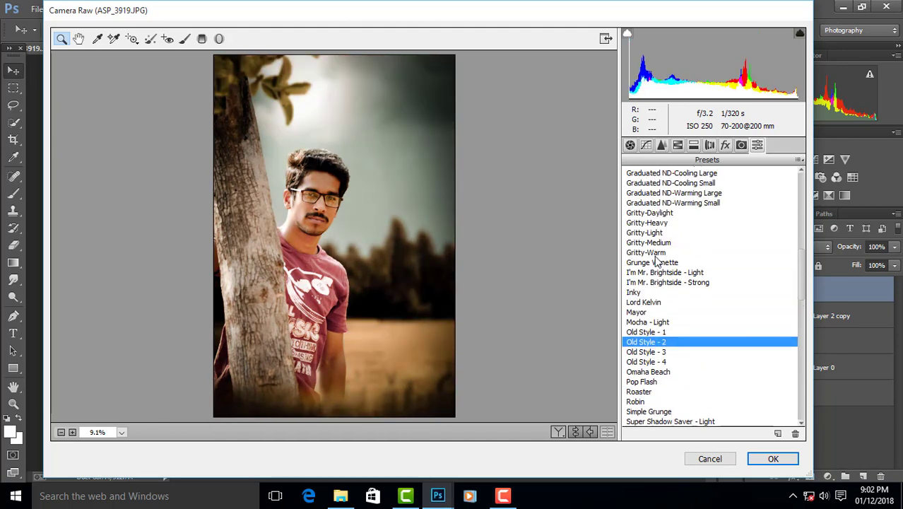
pyautogui.click(655, 265)
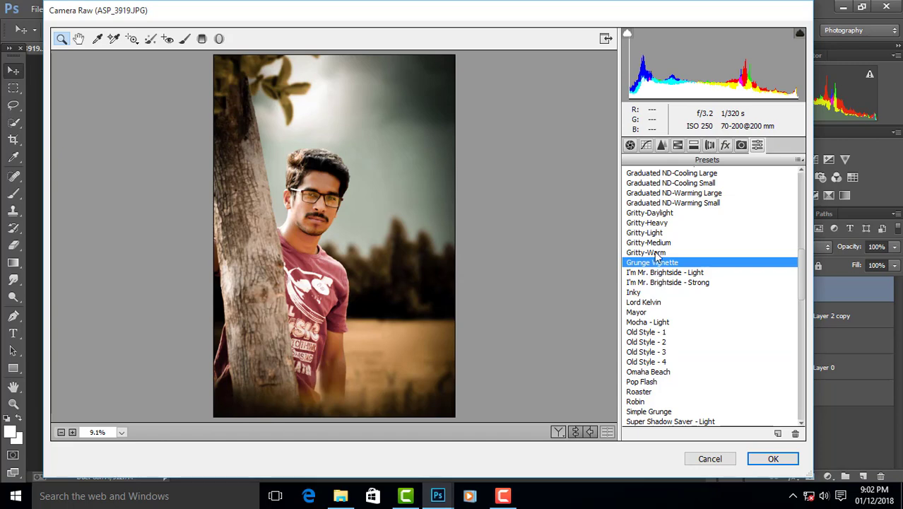
pyautogui.click(654, 281)
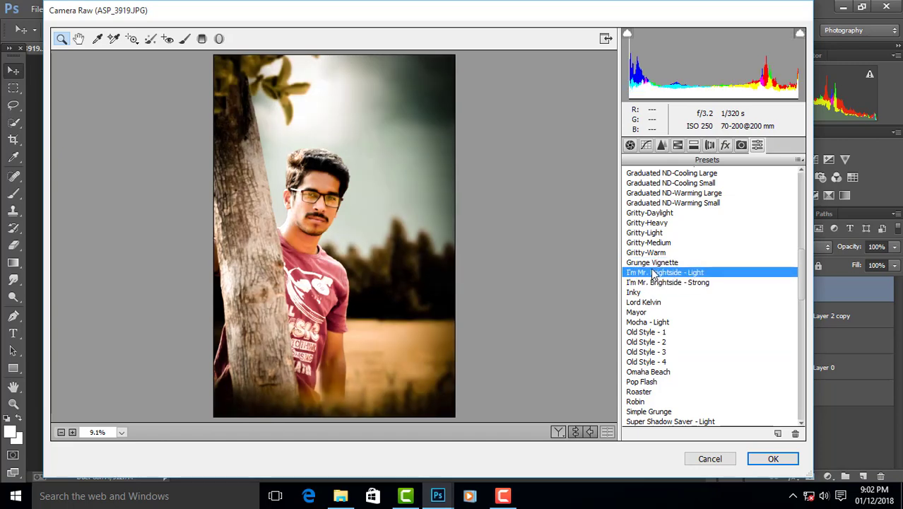
pyautogui.click(654, 242)
pyautogui.scroll(2, 654, 251)
pyautogui.scroll(1, 654, 250)
pyautogui.click(656, 283)
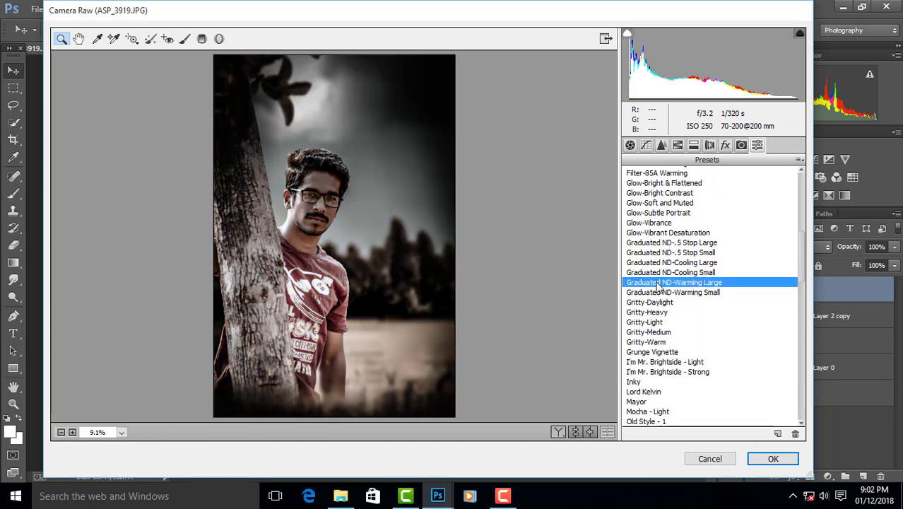
pyautogui.press('Down')
pyautogui.press('Down')
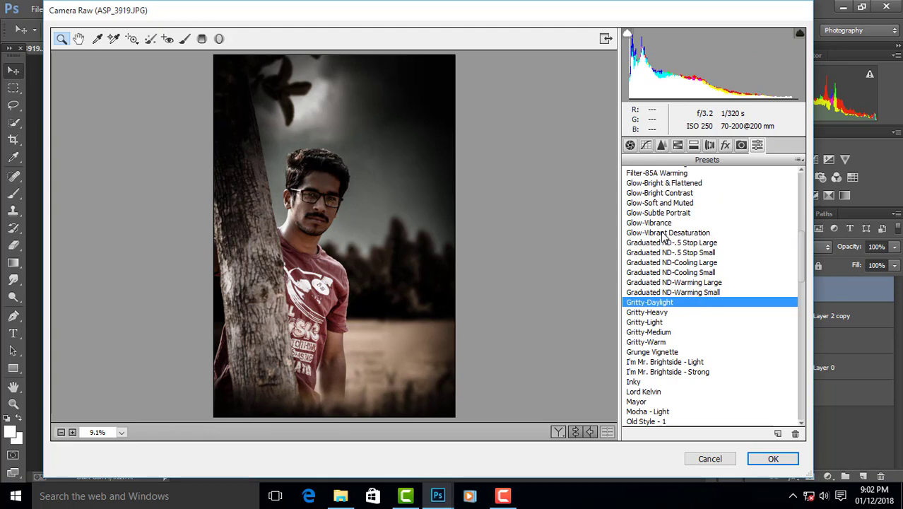
# Step: Preview Glow-Vibrant Desaturation, El Hefe, Crossify and Cross Process Yellow and Cyan presets
pyautogui.scroll(2, 694, 344)
pyautogui.click(678, 292)
pyautogui.scroll(1, 705, 313)
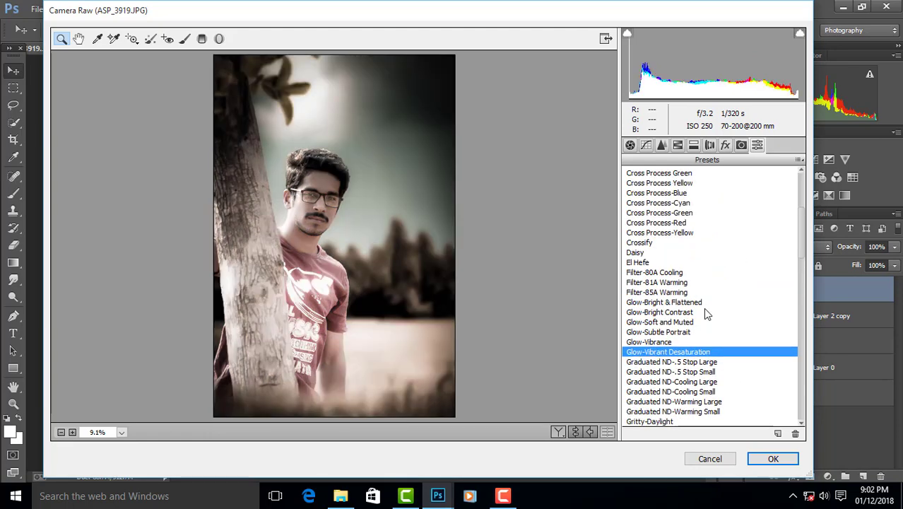
pyautogui.scroll(1, 706, 313)
pyautogui.click(645, 294)
pyautogui.click(664, 274)
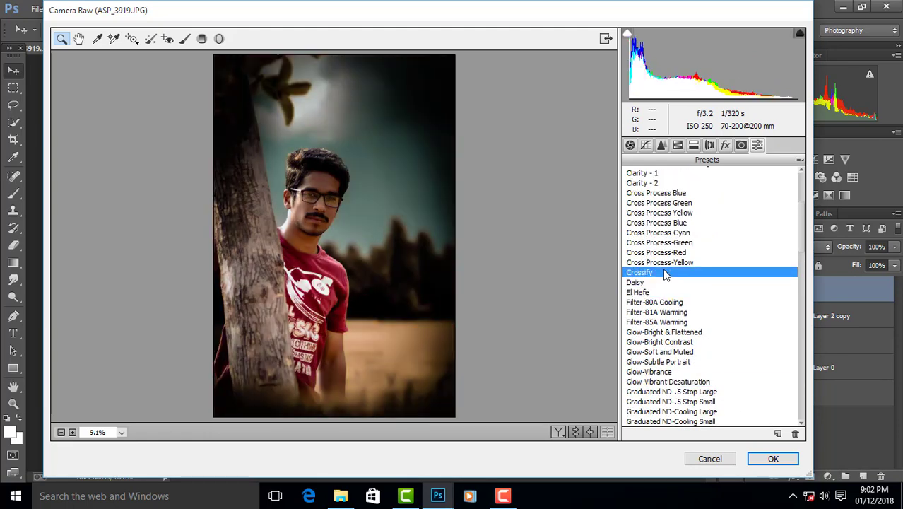
pyautogui.click(665, 262)
pyautogui.click(673, 234)
pyautogui.scroll(-6, 685, 288)
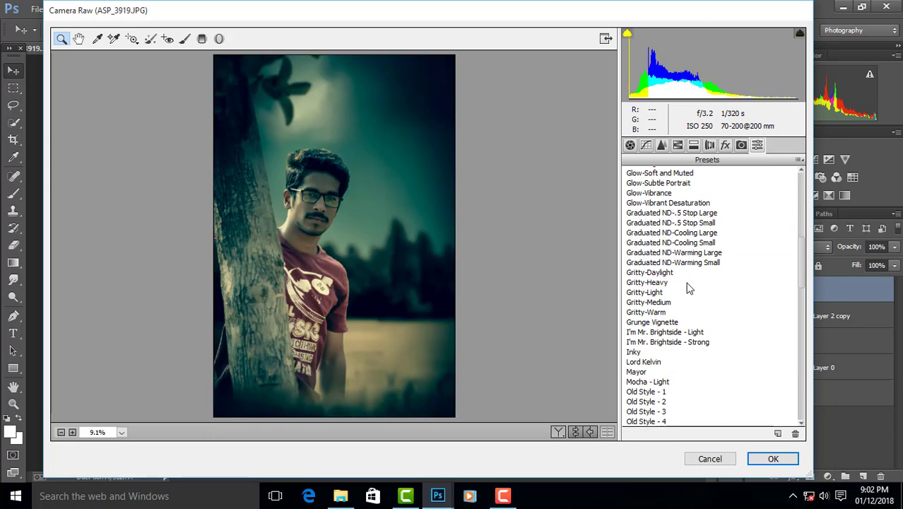
pyautogui.scroll(-8, 692, 337)
pyautogui.scroll(-10, 692, 337)
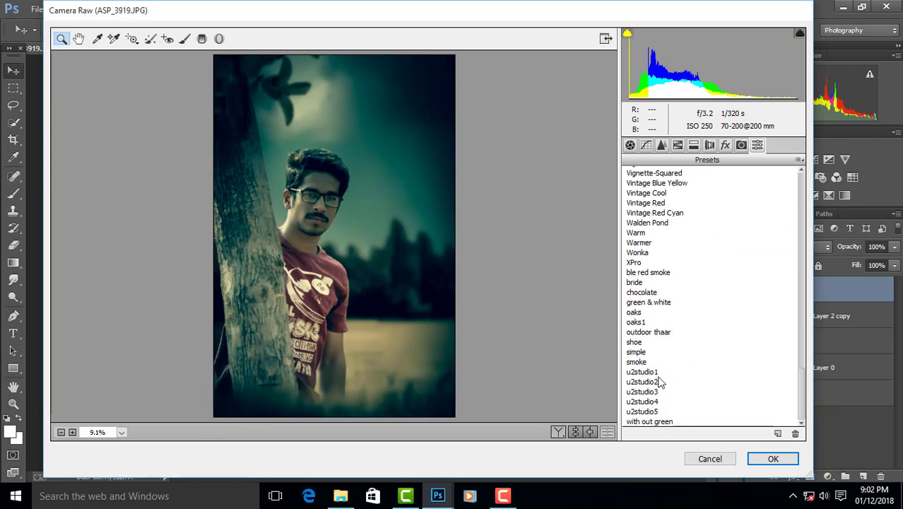
# Step: Preview the shoe, ble red smoke and Wonka presets
pyautogui.click(655, 342)
pyautogui.scroll(2, 654, 342)
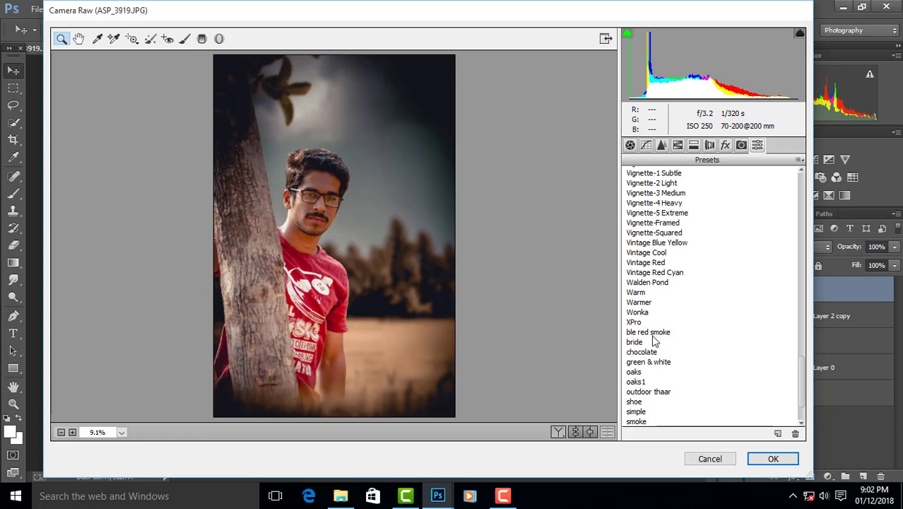
pyautogui.click(654, 336)
pyautogui.click(656, 312)
pyautogui.scroll(5, 657, 313)
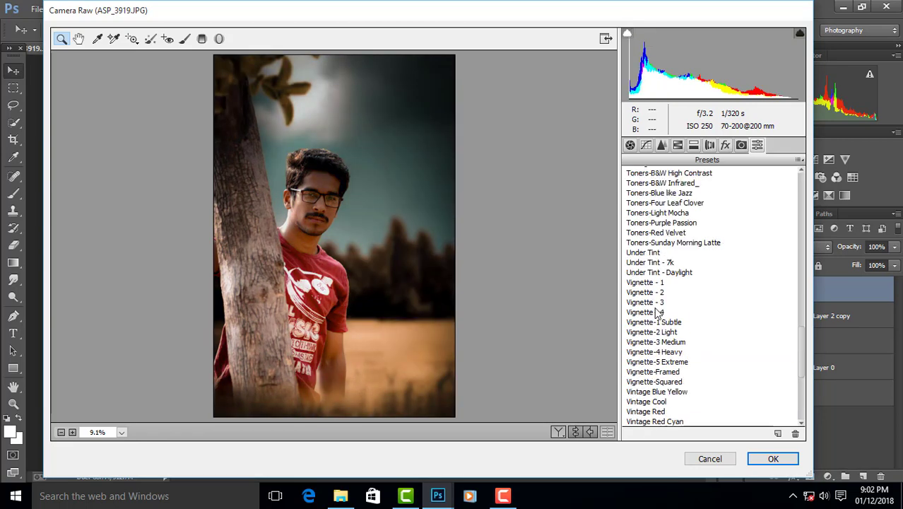
pyautogui.scroll(7, 657, 313)
pyautogui.scroll(10, 657, 313)
pyautogui.scroll(7, 656, 314)
pyautogui.scroll(2, 657, 304)
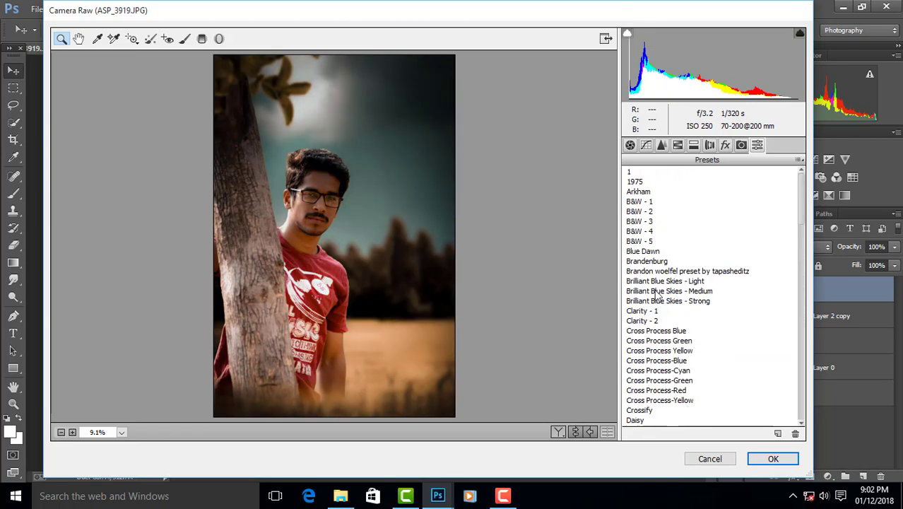
# Step: Compare Brandenburg, Brilliant Blue Skies and Clarity - 2, then apply Clarity - 1
pyautogui.click(656, 262)
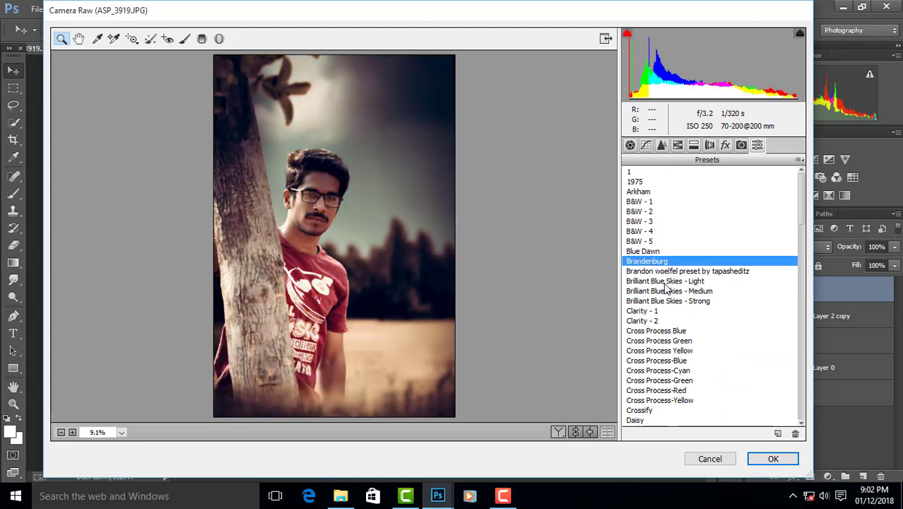
pyautogui.click(665, 281)
pyautogui.click(665, 292)
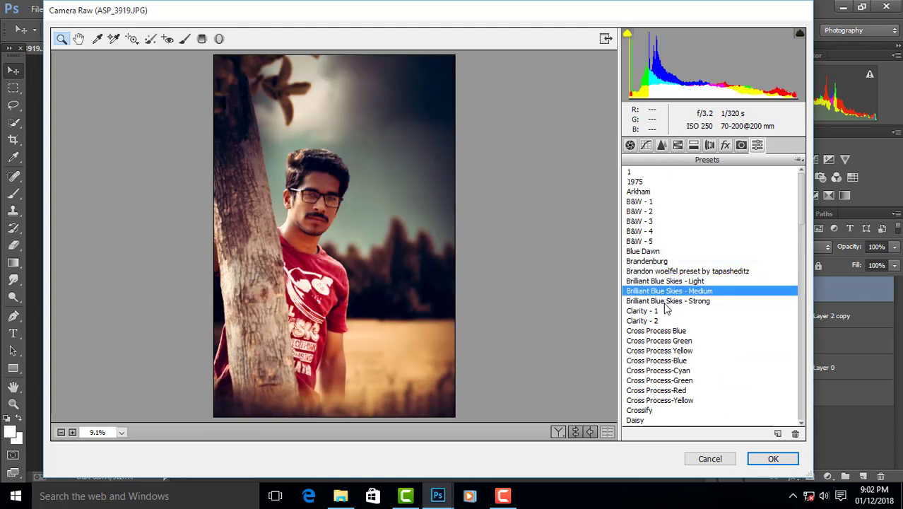
pyautogui.click(664, 303)
pyautogui.click(639, 321)
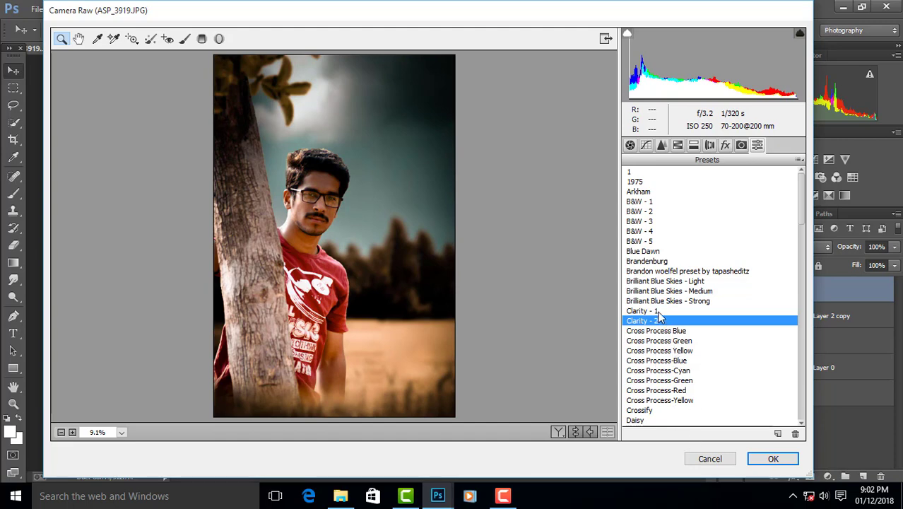
pyautogui.click(656, 310)
pyautogui.click(710, 459)
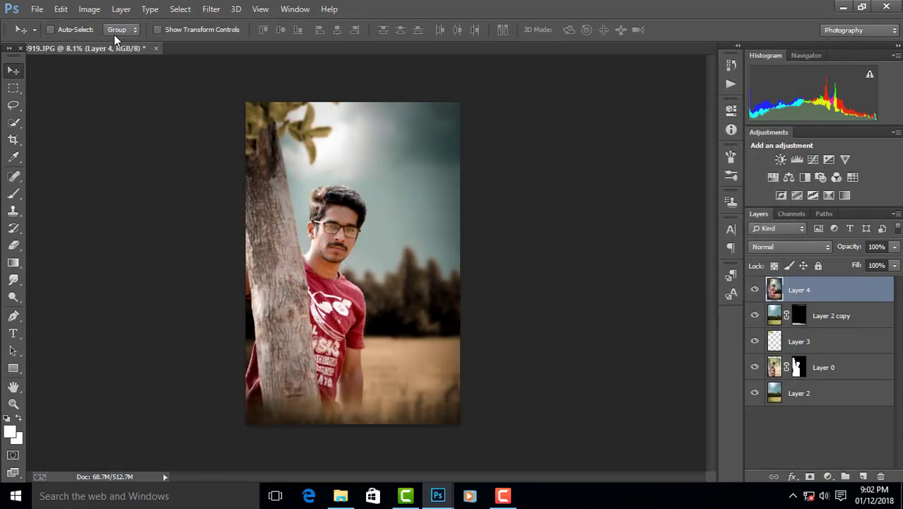
# Step: Lighten the midtones very slightly with a Levels adjustment
pyautogui.click(89, 8)
pyautogui.click(240, 59)
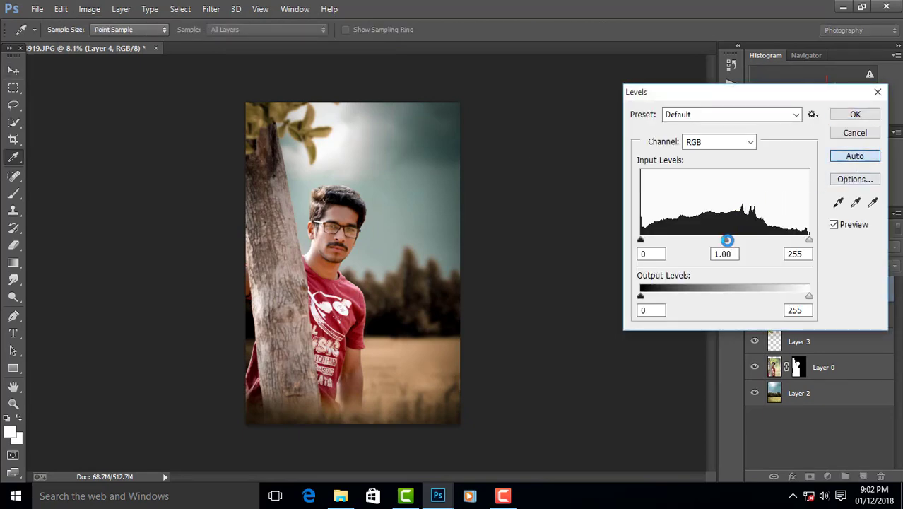
pyautogui.moveTo(727, 240); pyautogui.dragTo(723, 241)
pyautogui.click(854, 119)
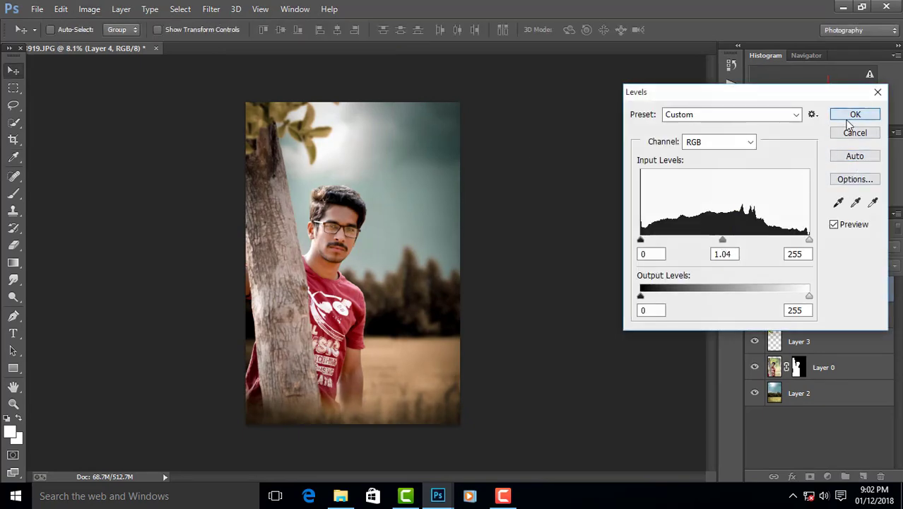
# Step: Apply Selective Color: Reds Cyan +6, Magenta +2, Yellow +4; Blacks Black -11
pyautogui.click(89, 9)
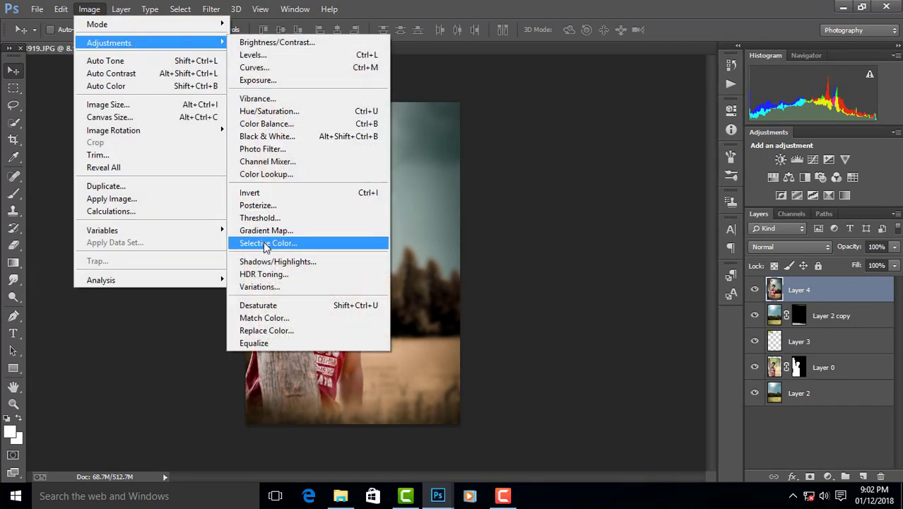
pyautogui.click(268, 243)
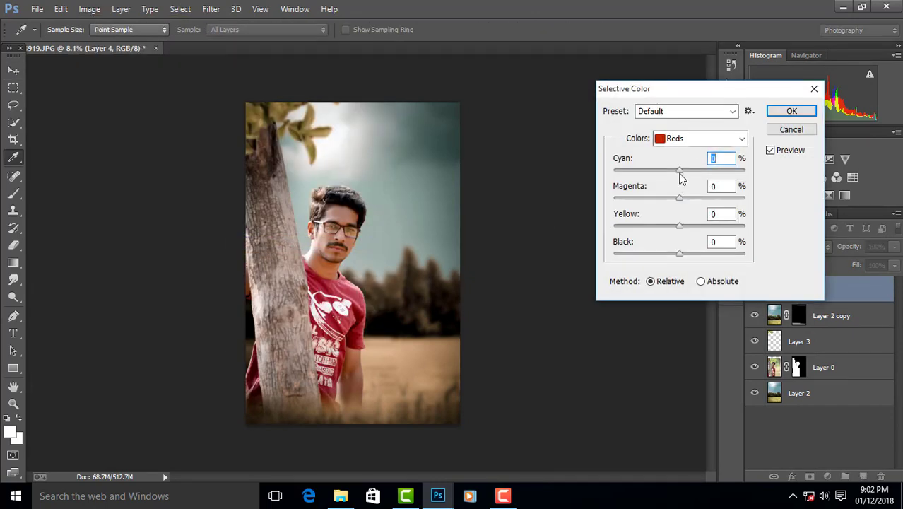
pyautogui.moveTo(678, 171)
pyautogui.mouseDown()
pyautogui.moveTo(668, 174)
pyautogui.moveTo(684, 174)
pyautogui.moveTo(689, 203)
pyautogui.moveTo(658, 198)
pyautogui.moveTo(681, 203)
pyautogui.mouseUp()
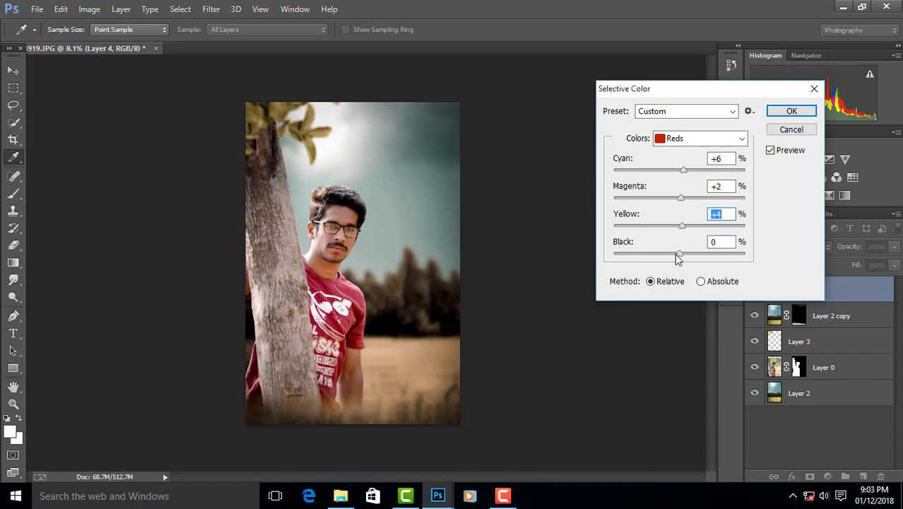
pyautogui.moveTo(676, 258)
pyautogui.mouseDown()
pyautogui.moveTo(657, 259)
pyautogui.moveTo(689, 262)
pyautogui.mouseUp()
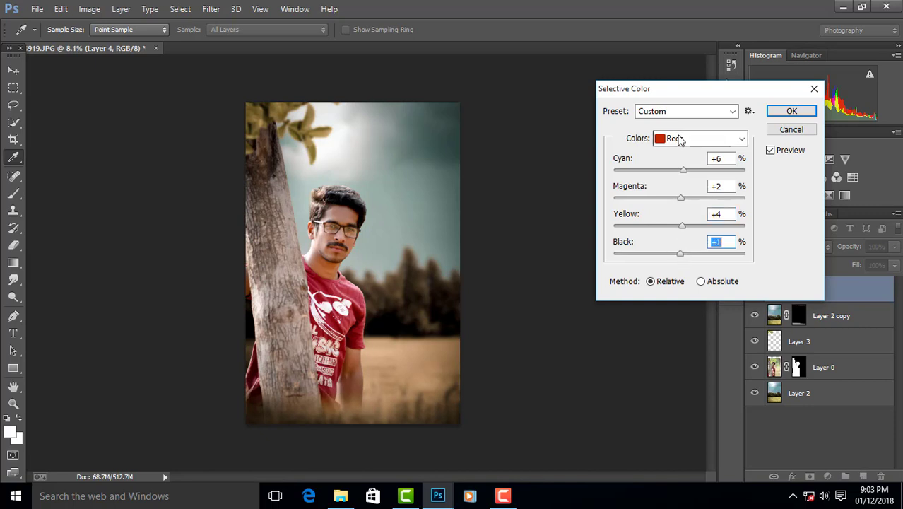
pyautogui.click(679, 138)
pyautogui.click(682, 253)
pyautogui.moveTo(679, 254)
pyautogui.mouseDown()
pyautogui.moveTo(670, 257)
pyautogui.moveTo(694, 260)
pyautogui.moveTo(672, 267)
pyautogui.mouseUp()
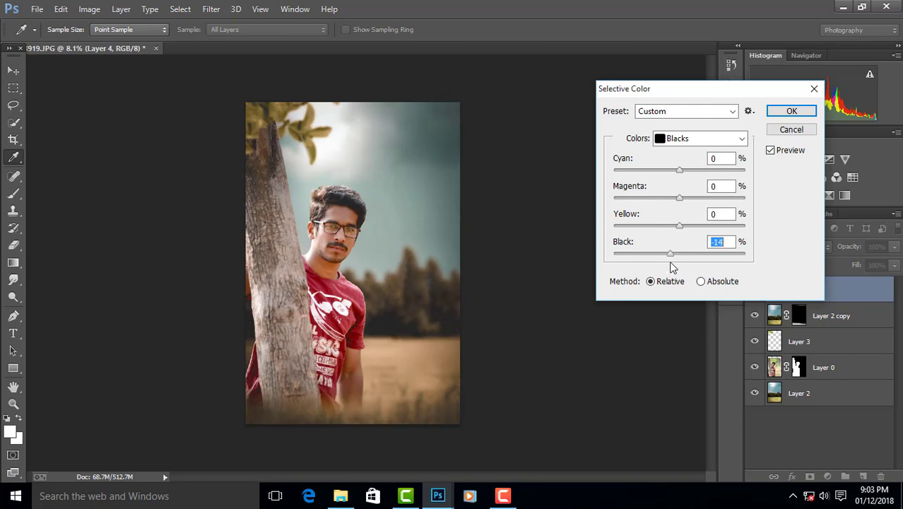
pyautogui.click(789, 111)
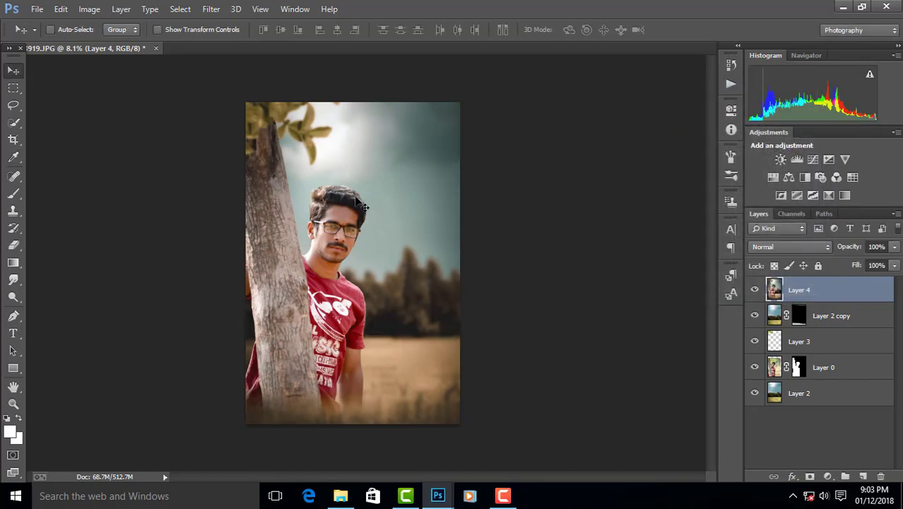
# Step: Zoom in and pick the Smudge tool with a scattered textured brush
pyautogui.scroll(3, 346, 195)
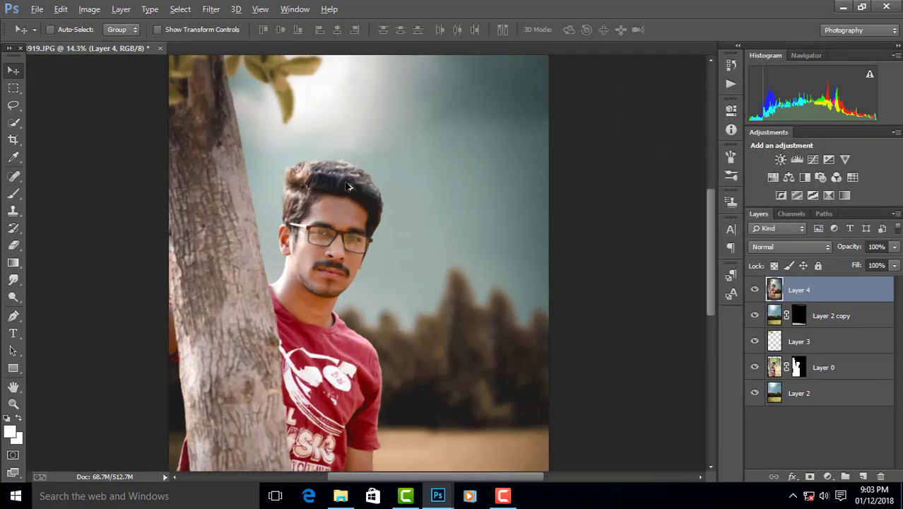
pyautogui.scroll(3, 310, 162)
pyautogui.scroll(3, 302, 156)
pyautogui.scroll(2, 302, 157)
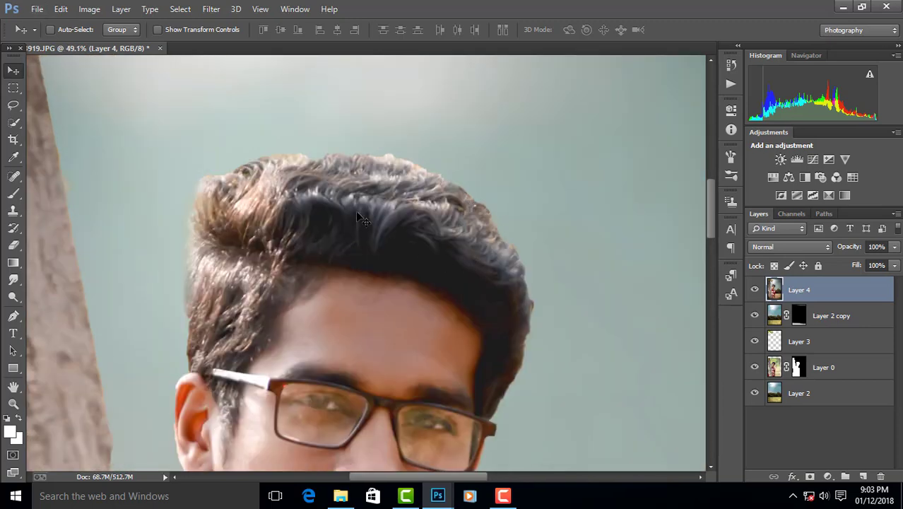
pyautogui.scroll(2, 52, 223)
pyautogui.click(13, 280)
pyautogui.rightClick(221, 275)
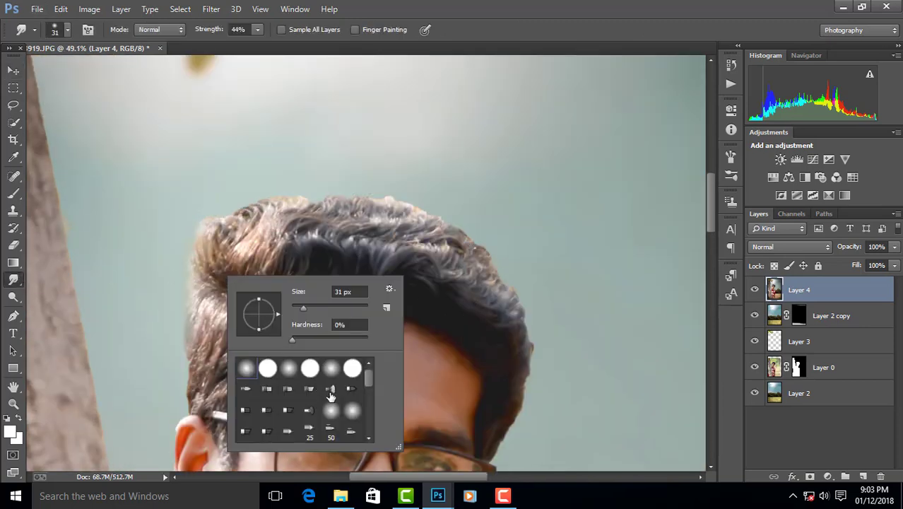
pyautogui.scroll(-2, 355, 424)
pyautogui.scroll(-3, 355, 424)
pyautogui.click(352, 437)
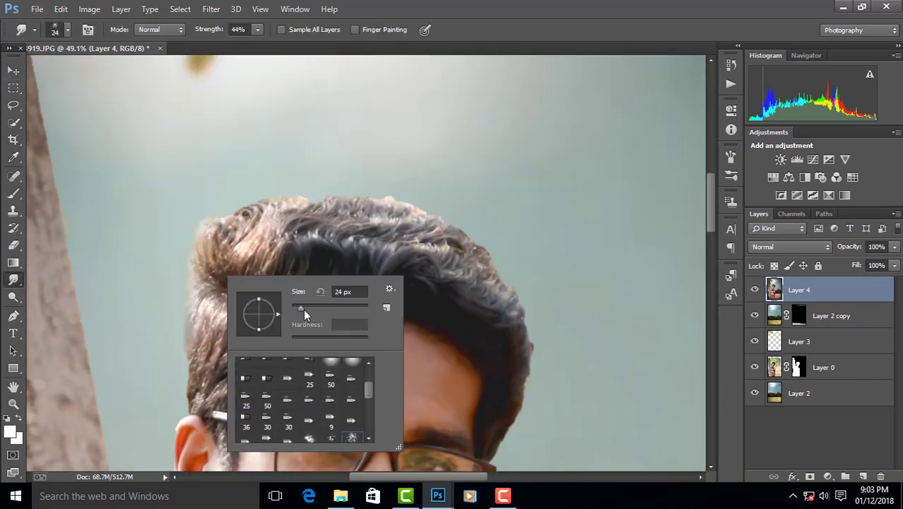
# Step: Duplicate Layer 4 and set the smudge brush size
pyautogui.moveTo(854, 295); pyautogui.dragTo(845, 476)
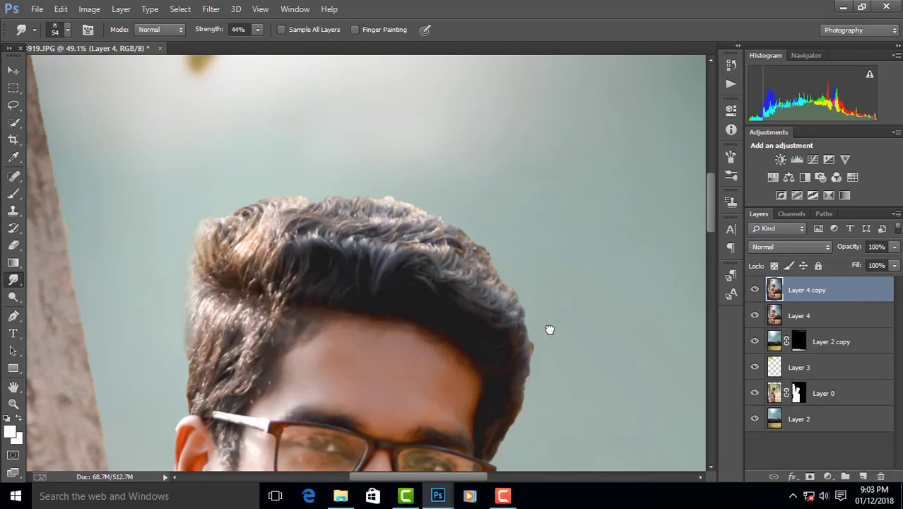
pyautogui.rightClick(299, 224)
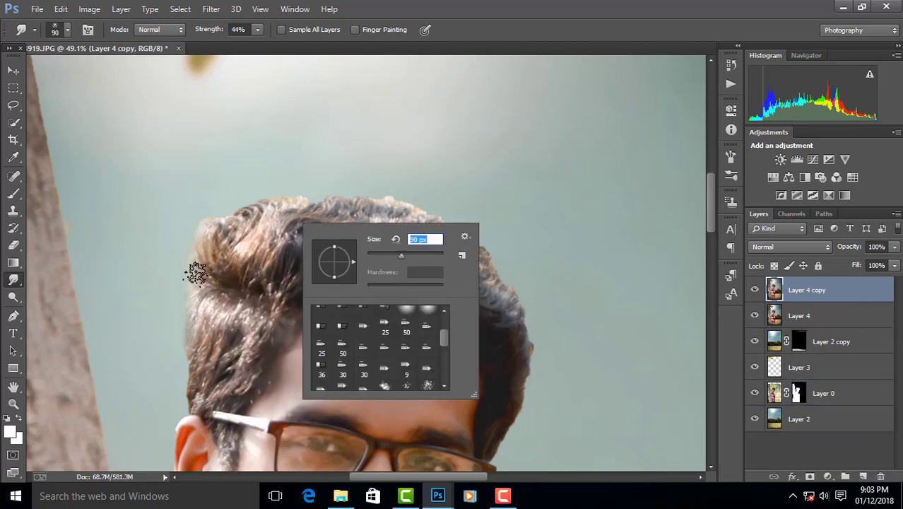
pyautogui.press('Return')
# Step: Smudge the left hair edge outward into fine wispy strands against the sky
pyautogui.moveTo(209, 245)
pyautogui.mouseDown()
pyautogui.moveTo(204, 255)
pyautogui.moveTo(214, 187)
pyautogui.moveTo(282, 231)
pyautogui.moveTo(230, 201)
pyautogui.moveTo(223, 219)
pyautogui.moveTo(286, 179)
pyautogui.moveTo(319, 201)
pyautogui.moveTo(345, 194)
pyautogui.moveTo(281, 208)
pyautogui.moveTo(336, 215)
pyautogui.moveTo(416, 203)
pyautogui.moveTo(425, 185)
pyautogui.moveTo(375, 174)
pyautogui.moveTo(357, 177)
pyautogui.moveTo(409, 216)
pyautogui.moveTo(403, 202)
pyautogui.moveTo(454, 199)
pyautogui.moveTo(524, 277)
pyautogui.mouseUp()
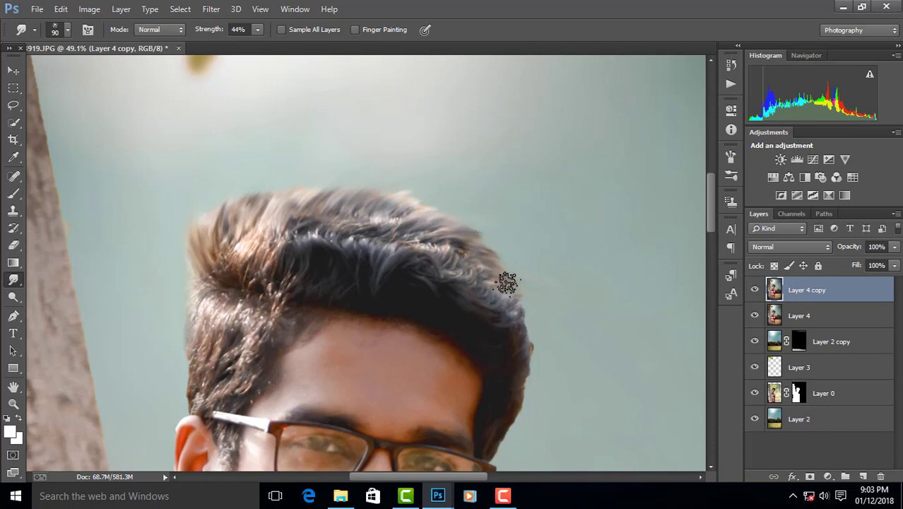
pyautogui.scroll(-1, 523, 274)
pyautogui.scroll(-2, 526, 272)
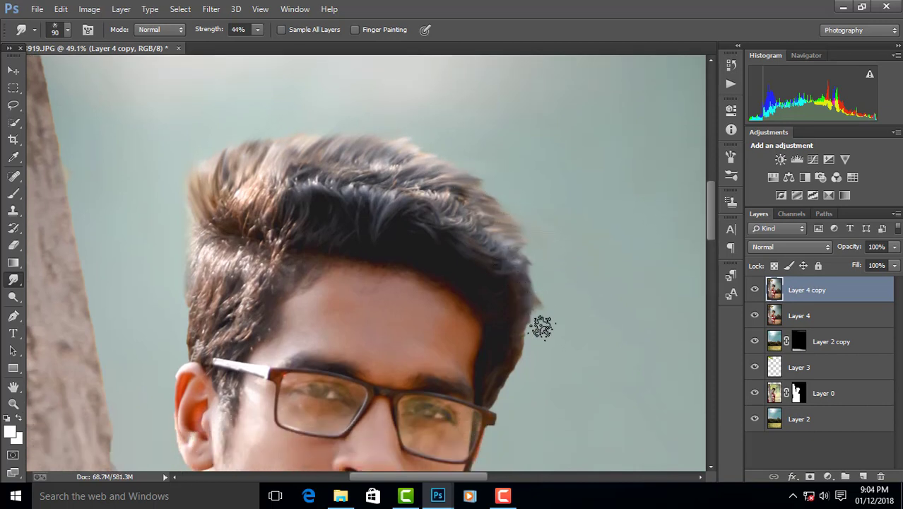
pyautogui.scroll(-1, 534, 275)
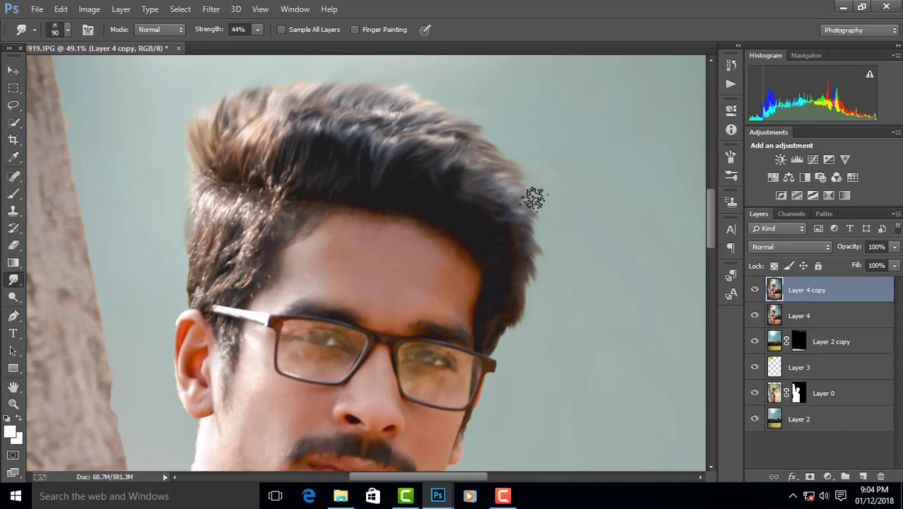
pyautogui.scroll(-1, 531, 209)
pyautogui.scroll(2, 544, 206)
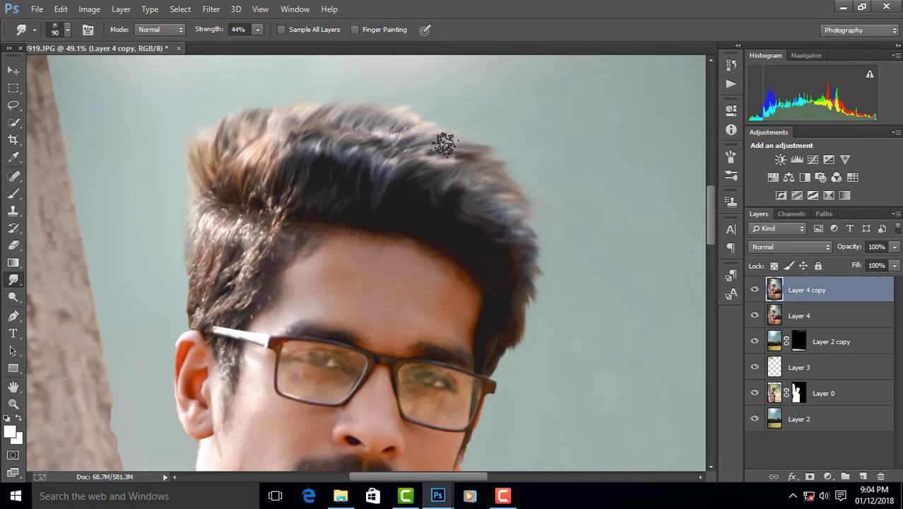
pyautogui.scroll(-1, 403, 120)
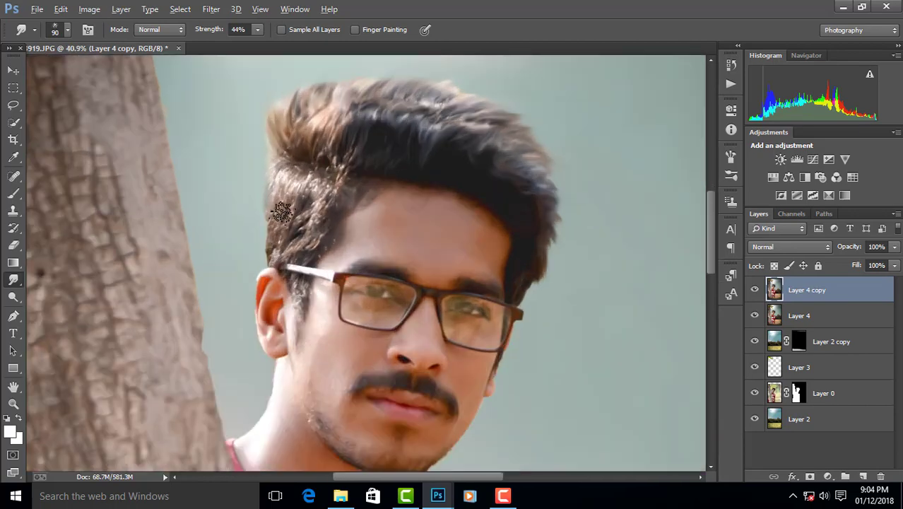
pyautogui.scroll(2, 262, 145)
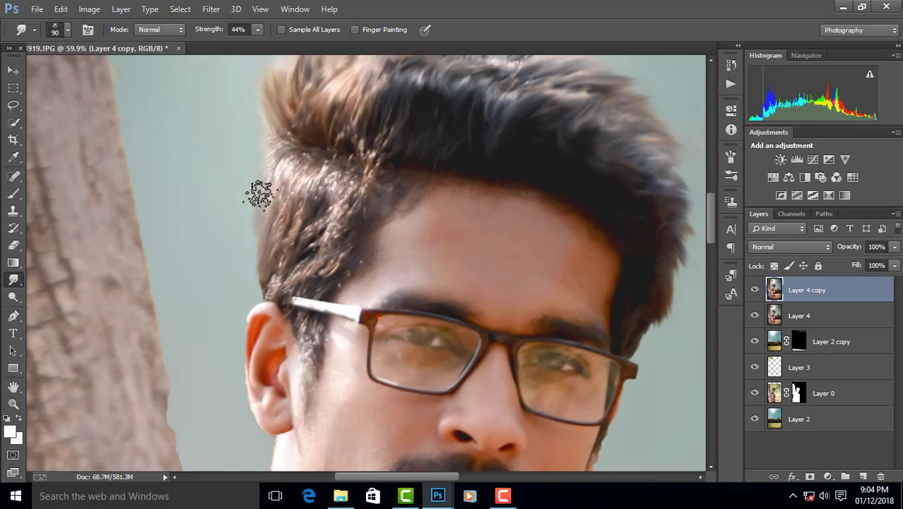
# Step: Switch the smudge brush to a soft round tip at about 96 px
pyautogui.rightClick(302, 194)
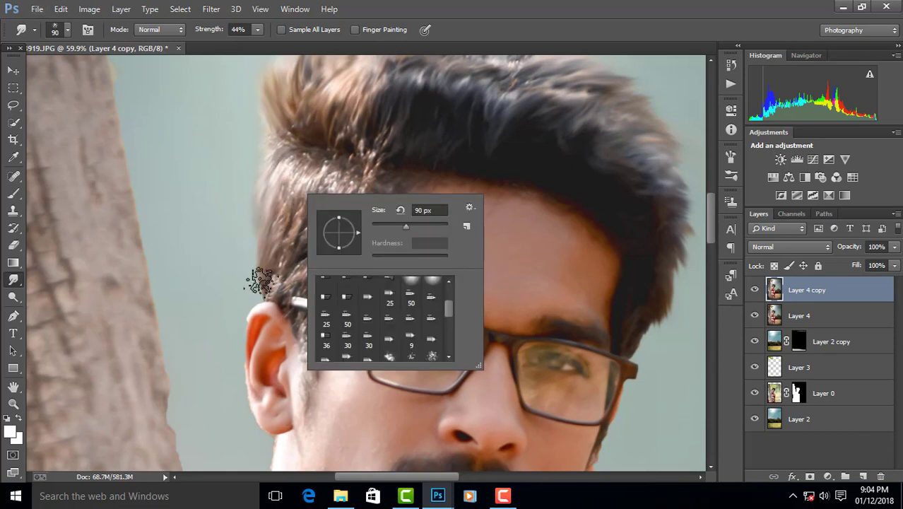
pyautogui.rightClick(315, 241)
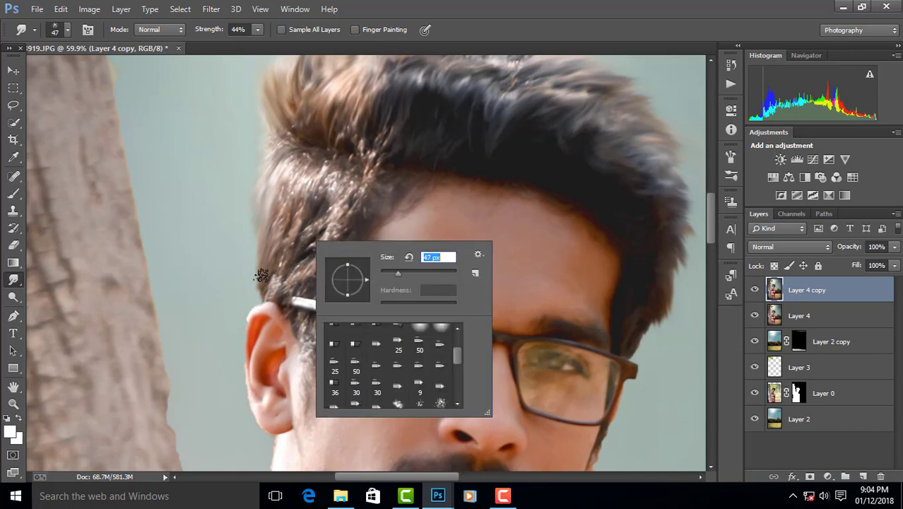
pyautogui.press('Return')
pyautogui.rightClick(309, 273)
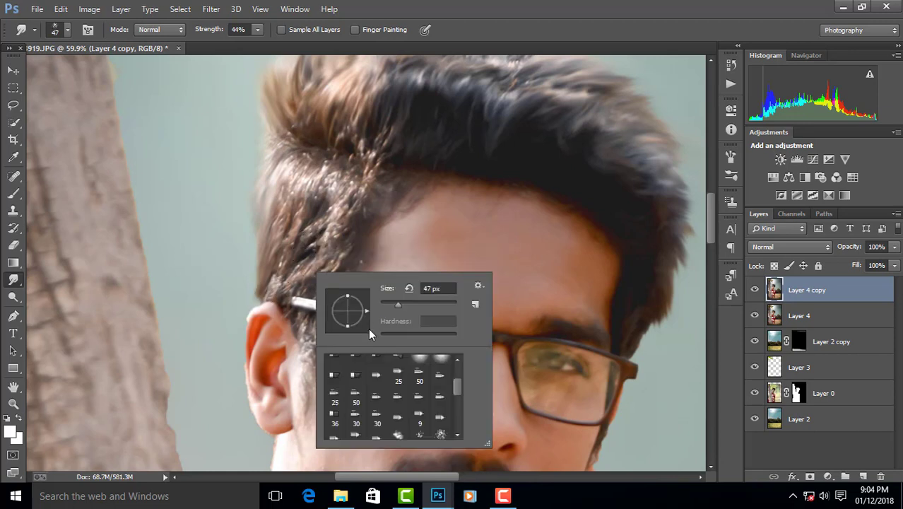
pyautogui.scroll(2, 353, 382)
pyautogui.scroll(3, 350, 365)
pyautogui.click(338, 365)
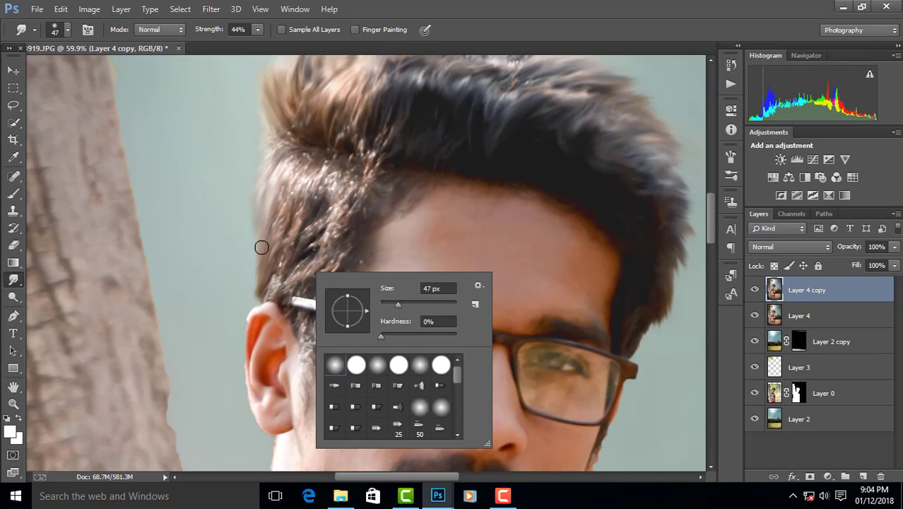
pyautogui.press('Return')
pyautogui.rightClick(270, 156)
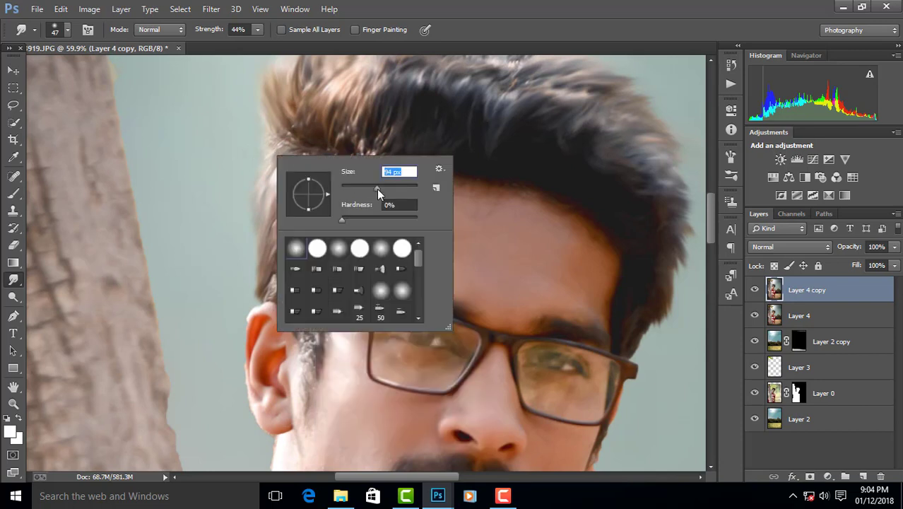
pyautogui.moveTo(377, 188); pyautogui.dragTo(378, 189)
pyautogui.press('Return')
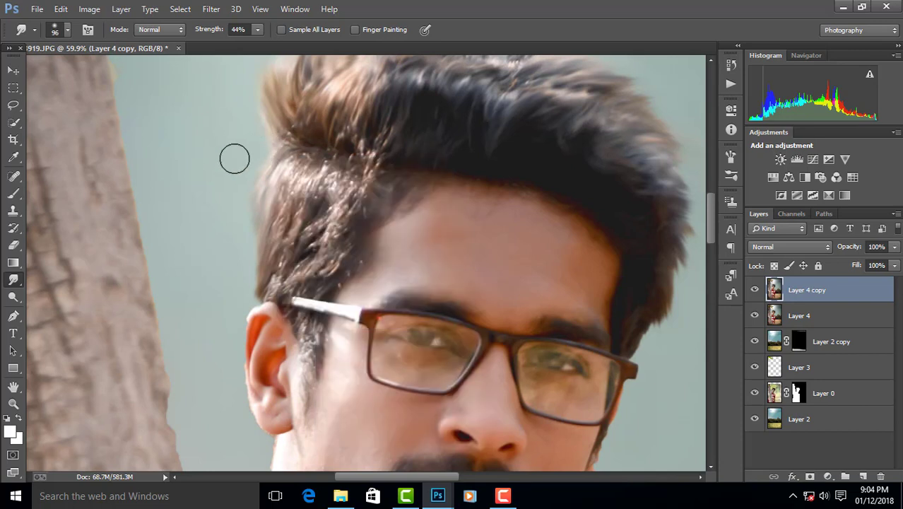
# Step: Smudge the jaw and beard edges softly into the sky
pyautogui.scroll(3, 253, 158)
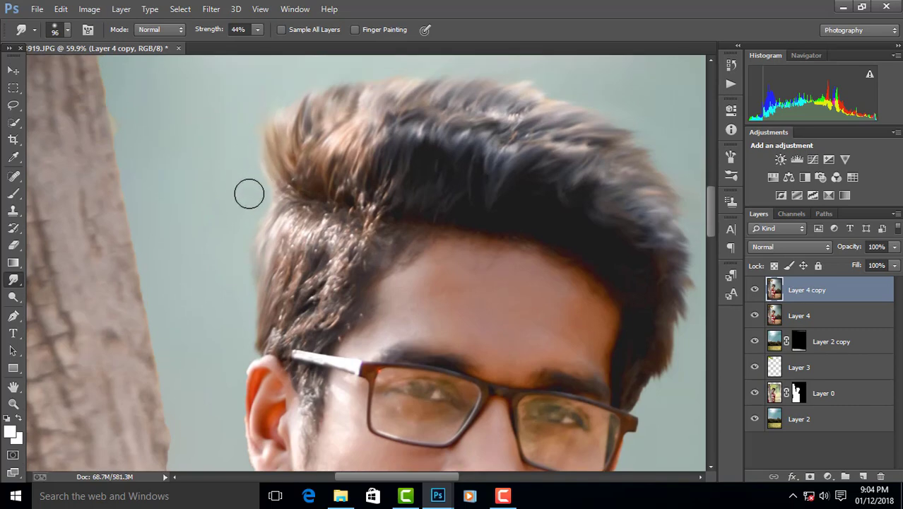
pyautogui.scroll(-3, 236, 215)
pyautogui.scroll(-3, 236, 345)
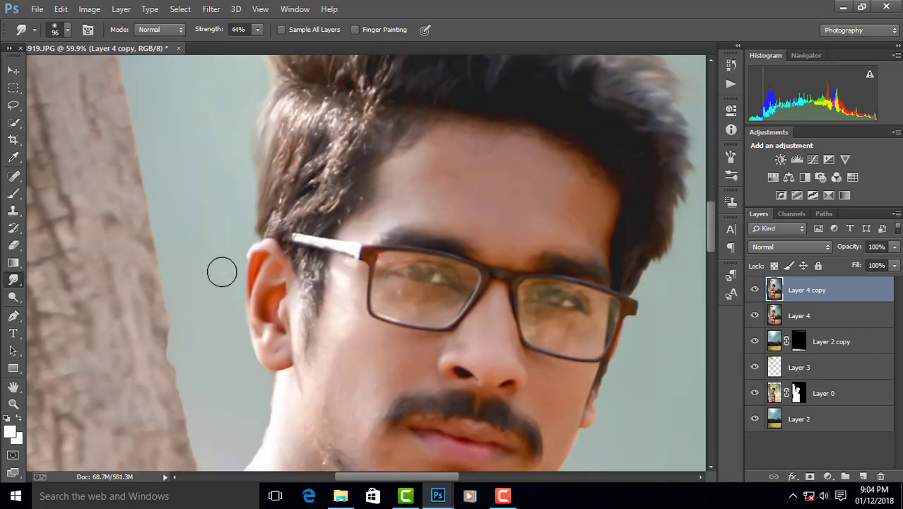
pyautogui.scroll(-2, 236, 234)
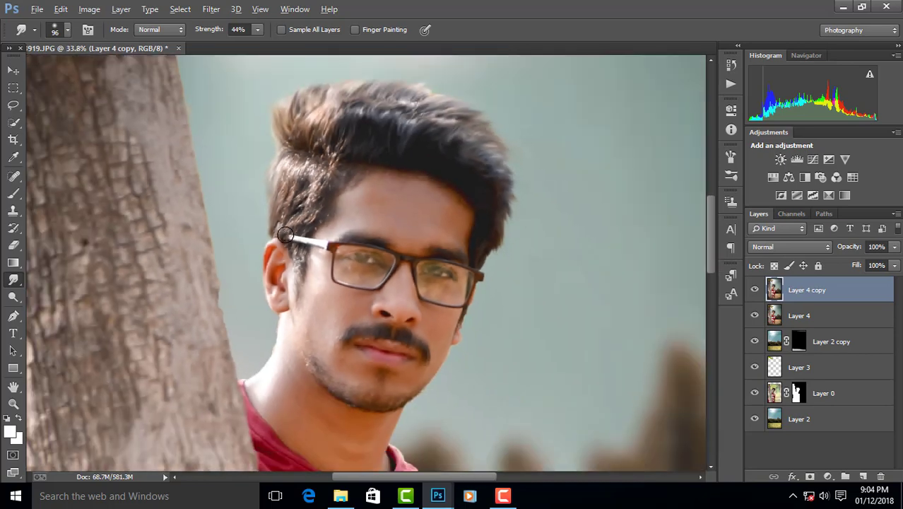
pyautogui.scroll(-3, 286, 254)
pyautogui.scroll(2, 278, 292)
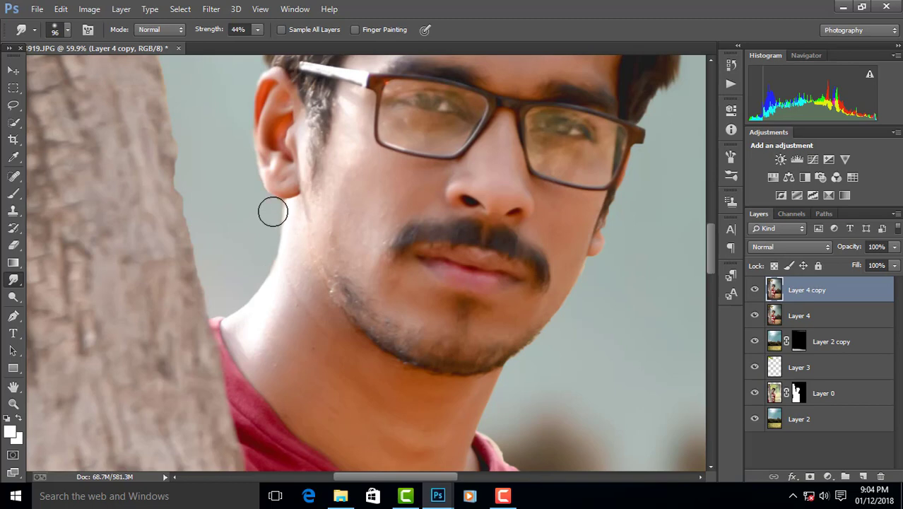
pyautogui.scroll(-2, 275, 290)
pyautogui.scroll(2, 541, 282)
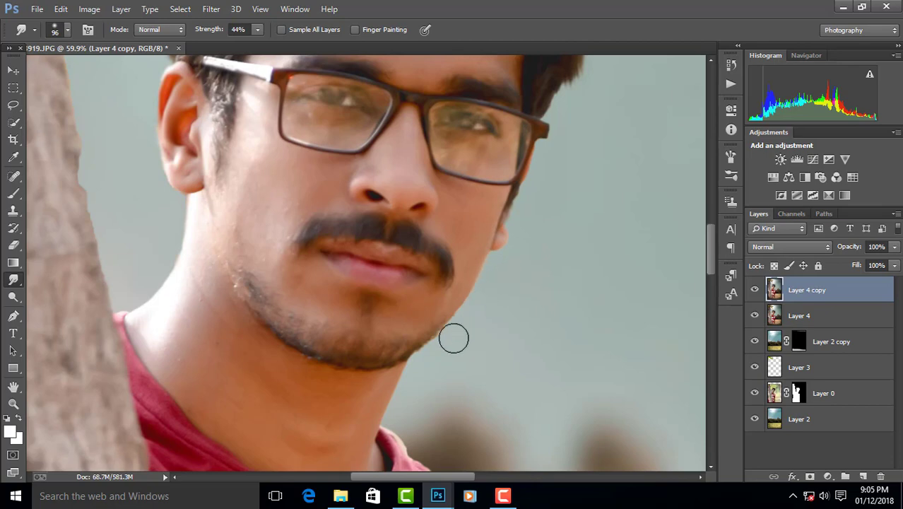
pyautogui.scroll(-2, 452, 349)
pyautogui.scroll(1, 494, 311)
pyautogui.scroll(2, 481, 297)
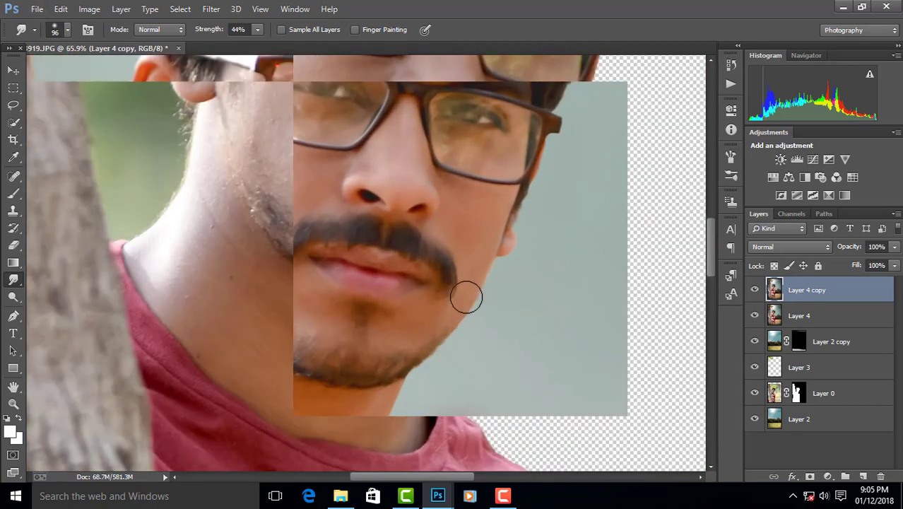
pyautogui.rightClick(547, 311)
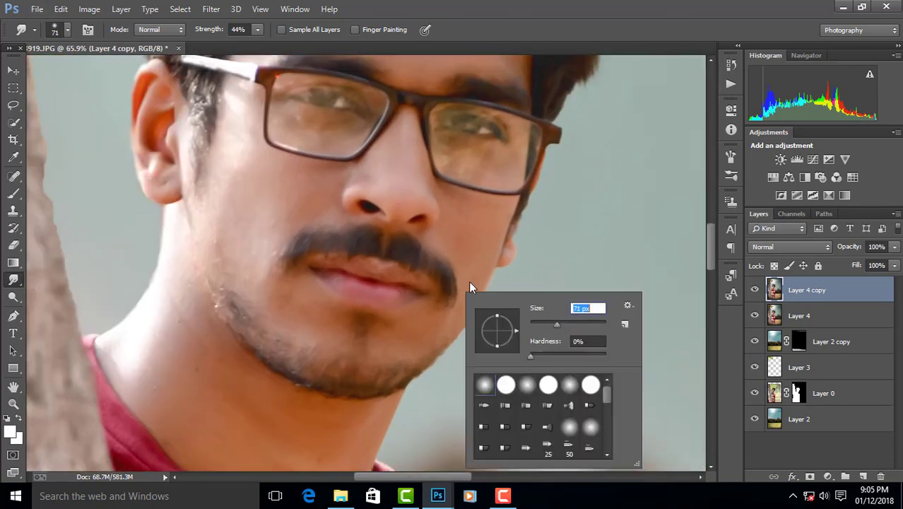
pyautogui.press('Return')
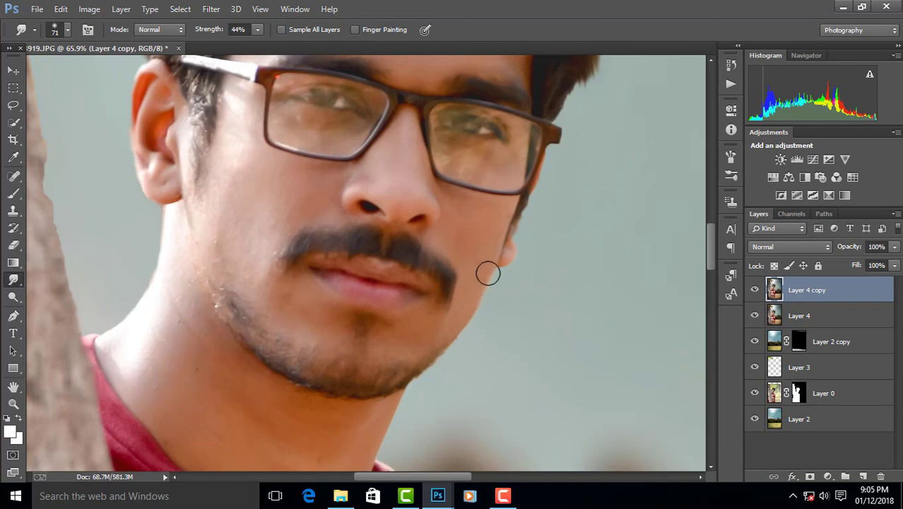
# Step: Zoom out to fit the whole photo in view
pyautogui.scroll(-2, 488, 274)
pyautogui.scroll(-1, 494, 272)
pyautogui.scroll(2, 392, 255)
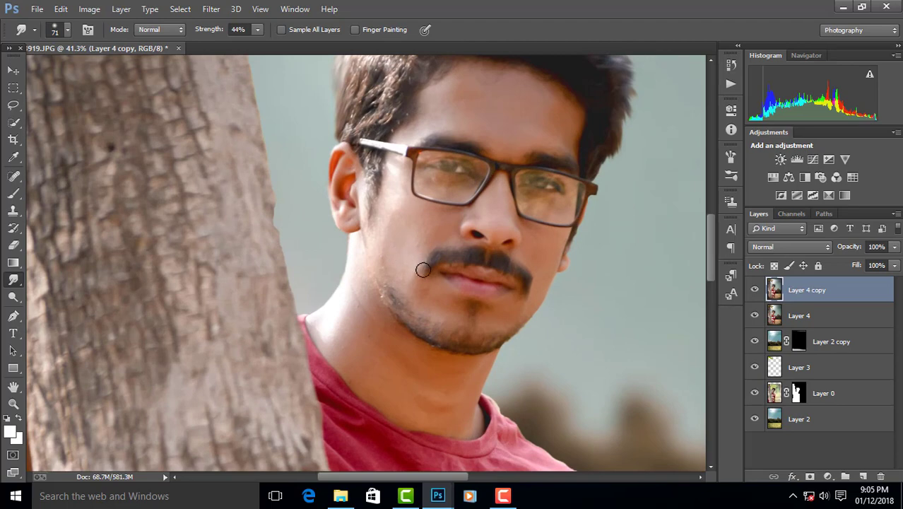
pyautogui.scroll(-1, 462, 293)
pyautogui.scroll(-1, 480, 279)
pyautogui.scroll(-1, 552, 242)
# Step: Burn the top of the hair on the portrait copy with Midtones range at 15% exposure
pyautogui.scroll(-1, 555, 246)
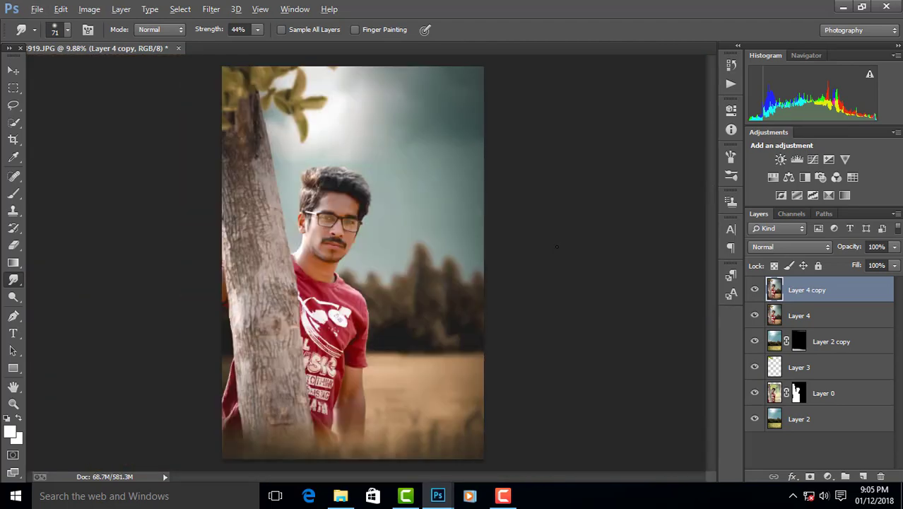
pyautogui.click(754, 290)
pyautogui.scroll(2, 337, 173)
pyautogui.scroll(1, 336, 177)
pyautogui.scroll(2, 222, 194)
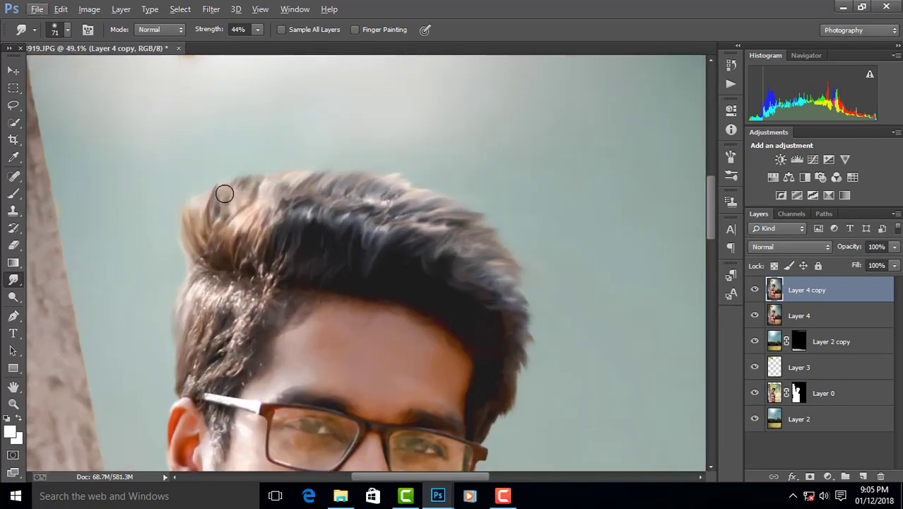
pyautogui.scroll(1, 187, 203)
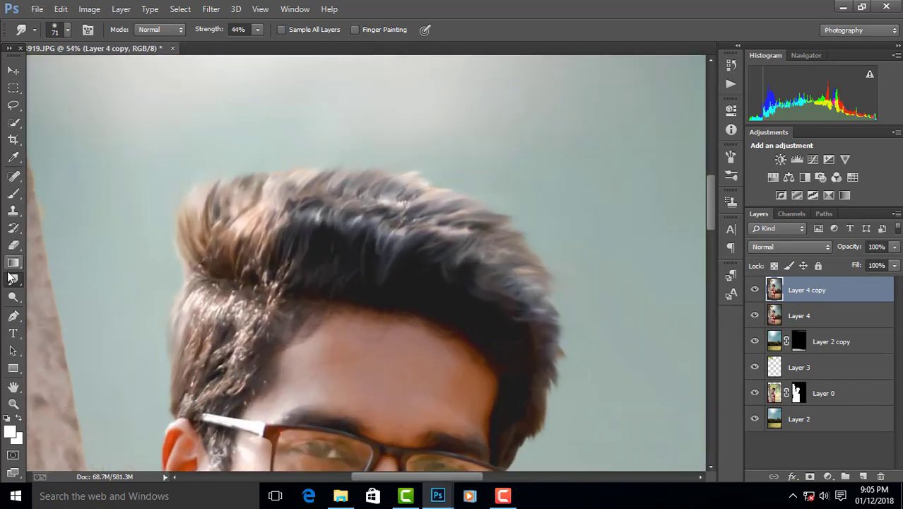
pyautogui.click(13, 296)
pyautogui.moveTo(180, 233)
pyautogui.mouseDown()
pyautogui.moveTo(268, 185)
pyautogui.moveTo(327, 181)
pyautogui.moveTo(502, 240)
pyautogui.moveTo(520, 272)
pyautogui.mouseUp()
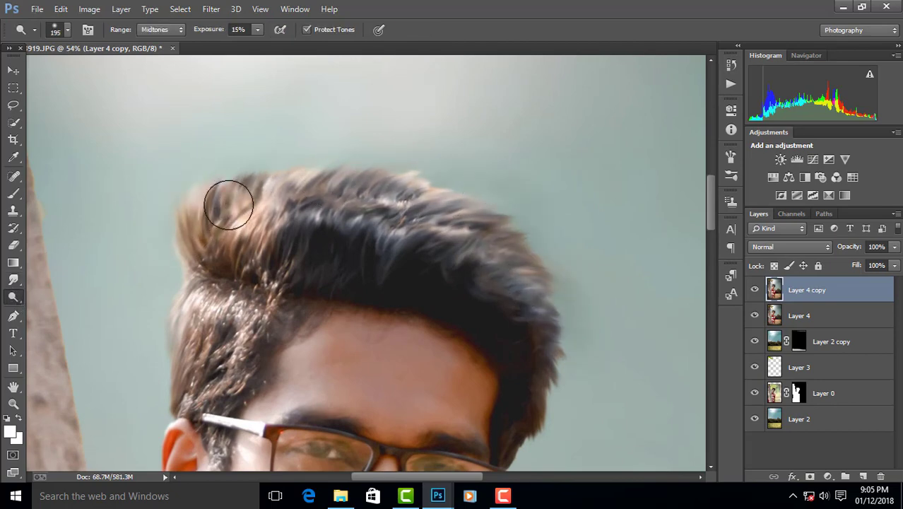
pyautogui.scroll(-3, 228, 204)
pyautogui.scroll(-2, 282, 293)
pyautogui.scroll(3, 372, 291)
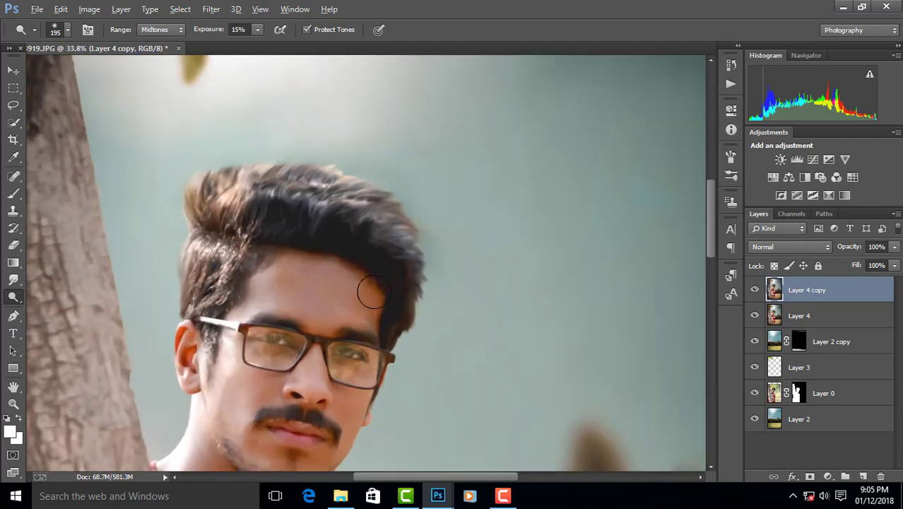
pyautogui.scroll(-7, 360, 283)
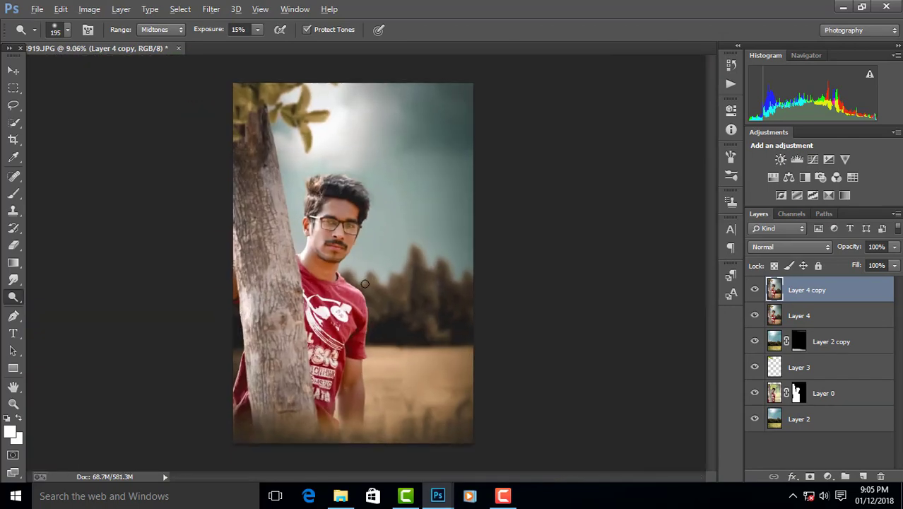
# Step: Merge the portrait copy down into Layer 4 and duplicate Layer 4
pyautogui.click(14, 71)
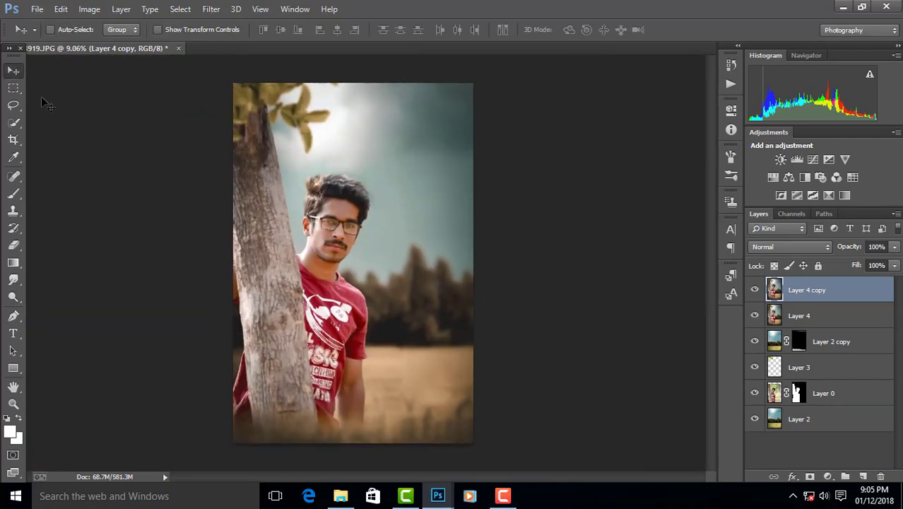
pyautogui.rightClick(816, 295)
pyautogui.click(622, 381)
pyautogui.moveTo(828, 300); pyautogui.dragTo(863, 476)
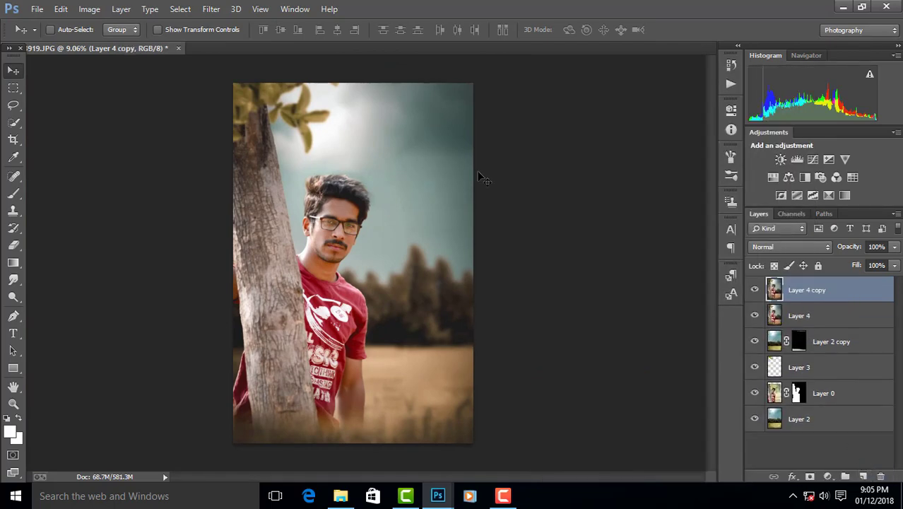
# Step: Set the brush foreground colour to orange
pyautogui.click(14, 193)
pyautogui.click(13, 431)
pyautogui.moveTo(609, 147); pyautogui.dragTo(630, 147)
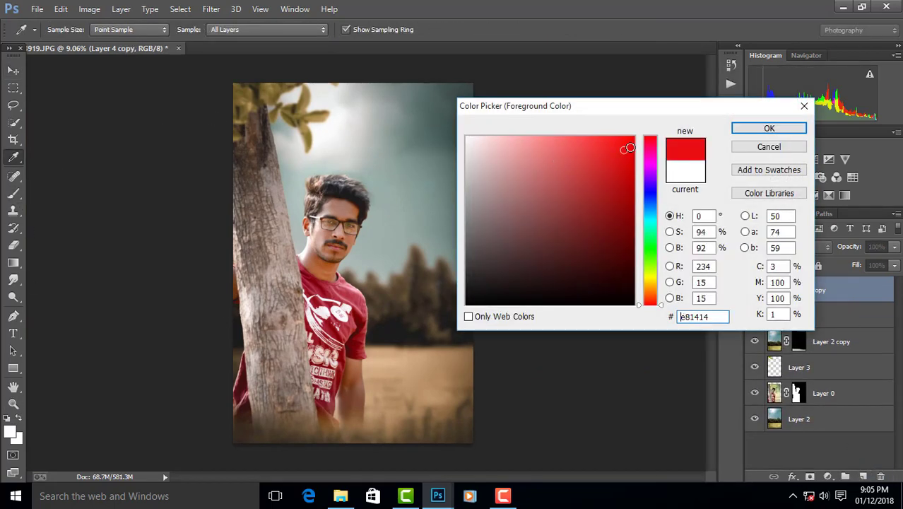
pyautogui.moveTo(649, 288); pyautogui.dragTo(648, 291)
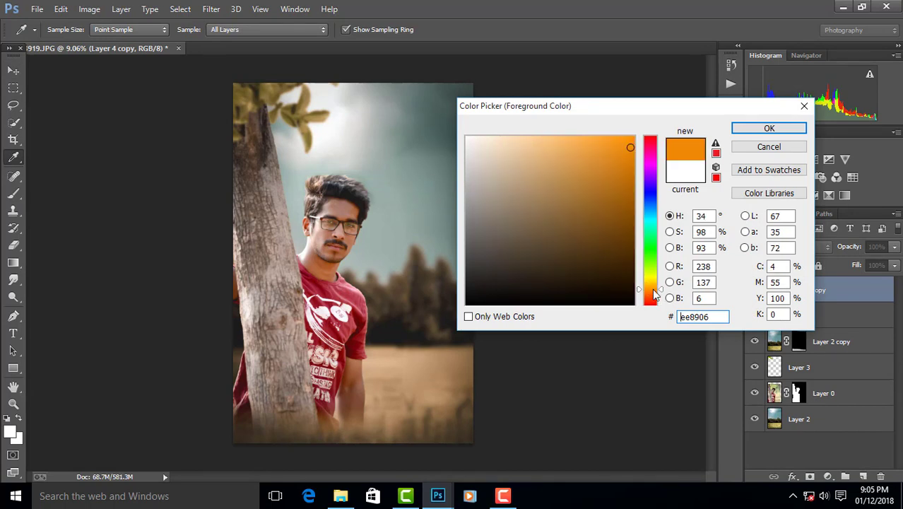
pyautogui.click(769, 128)
# Step: On a new Layer 5, paint a 1200 px soft orange dot in the sky, blended as Screen
pyautogui.click(862, 476)
pyautogui.rightClick(434, 257)
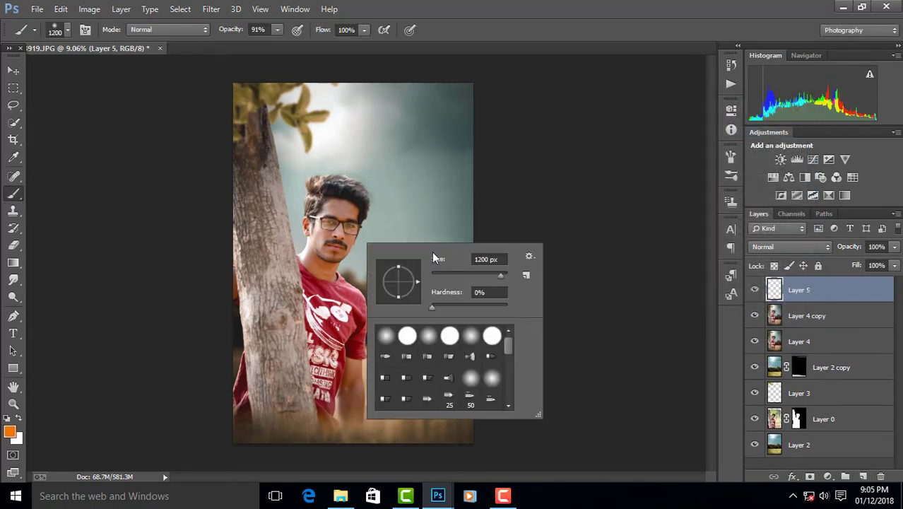
pyautogui.click(433, 162)
pyautogui.click(423, 145)
pyautogui.click(764, 244)
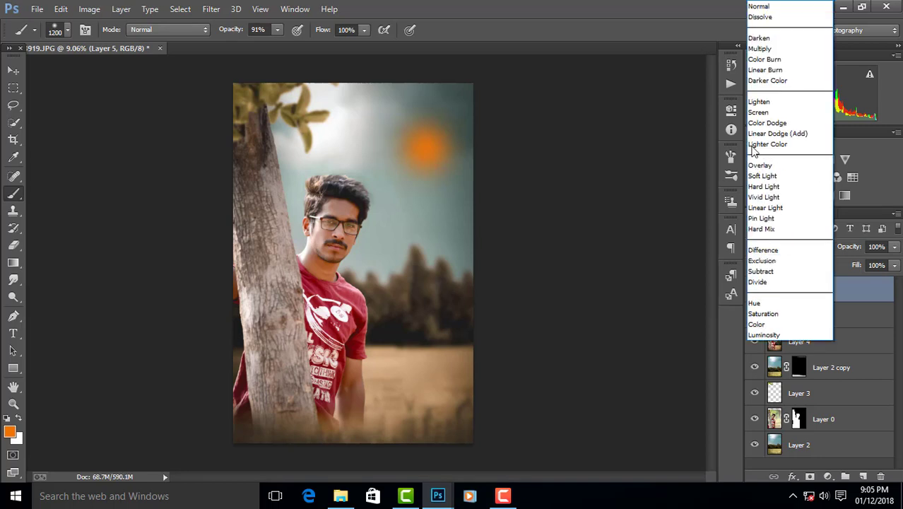
pyautogui.click(759, 112)
# Step: Lower the glow layer to 60% opacity and scale it up across the upper sky
pyautogui.press('v')
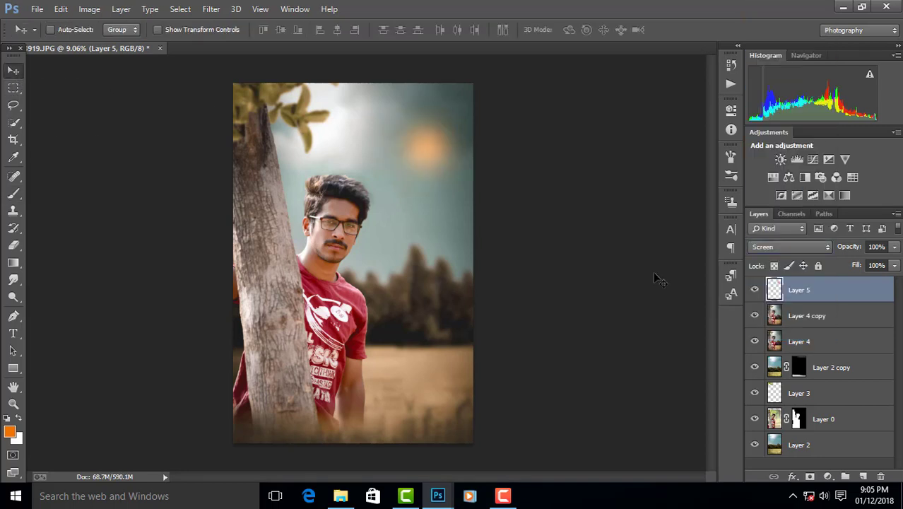
pyautogui.press('6')
pyautogui.hotkey('ctrl', 't')
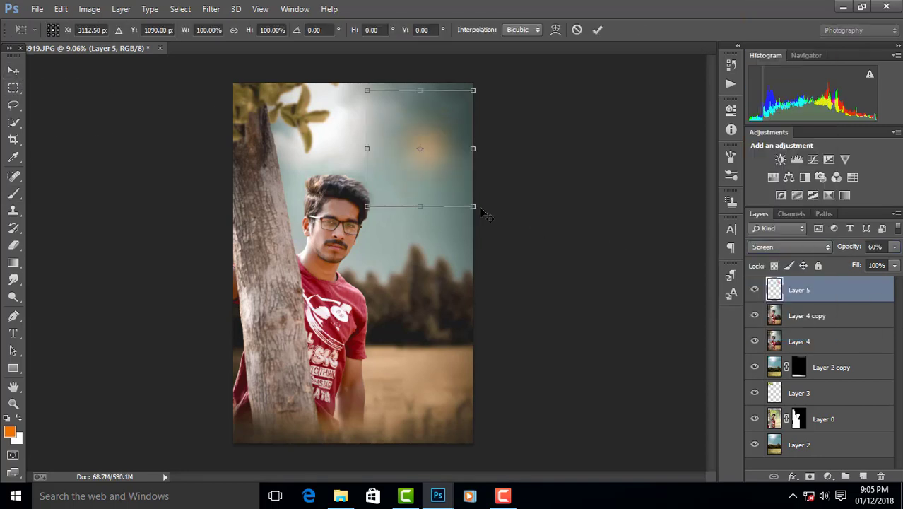
pyautogui.moveTo(478, 207); pyautogui.dragTo(534, 245)
pyautogui.moveTo(452, 189); pyautogui.dragTo(358, 190)
pyautogui.moveTo(423, 240); pyautogui.dragTo(463, 272)
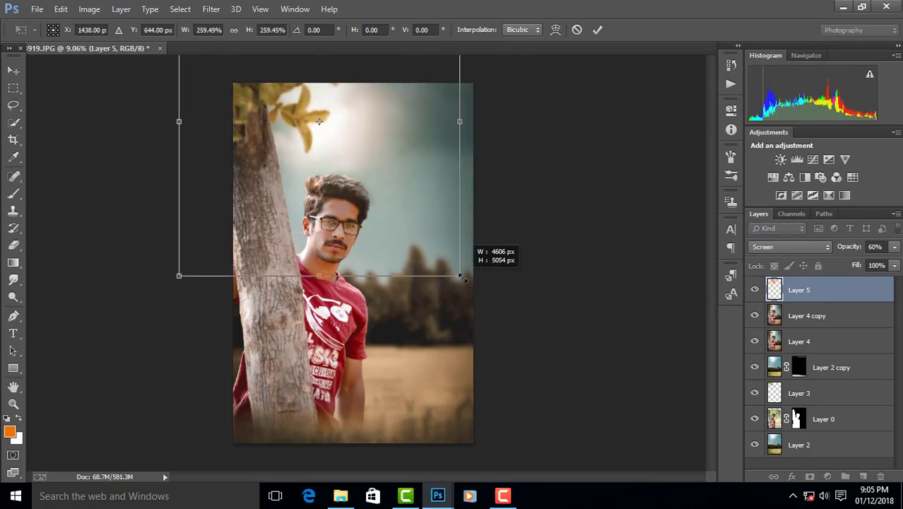
pyautogui.press('Return')
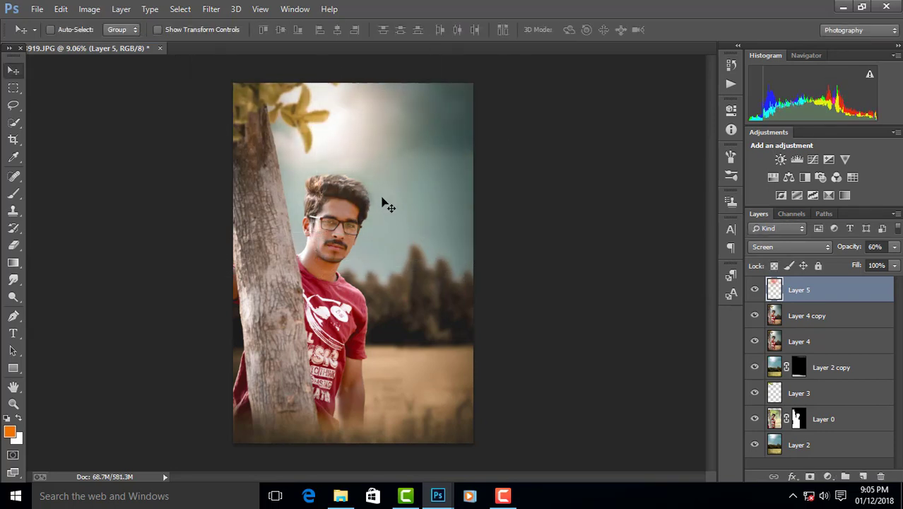
# Step: Compare the glow and warm grade by toggling visibility, then enlarge the glow slightly
pyautogui.click(754, 290)
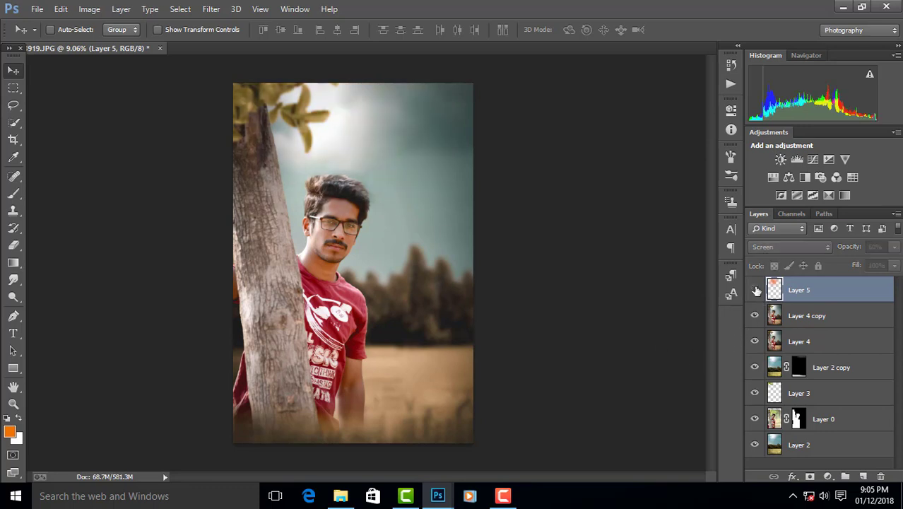
pyautogui.click(755, 340)
pyautogui.click(754, 341)
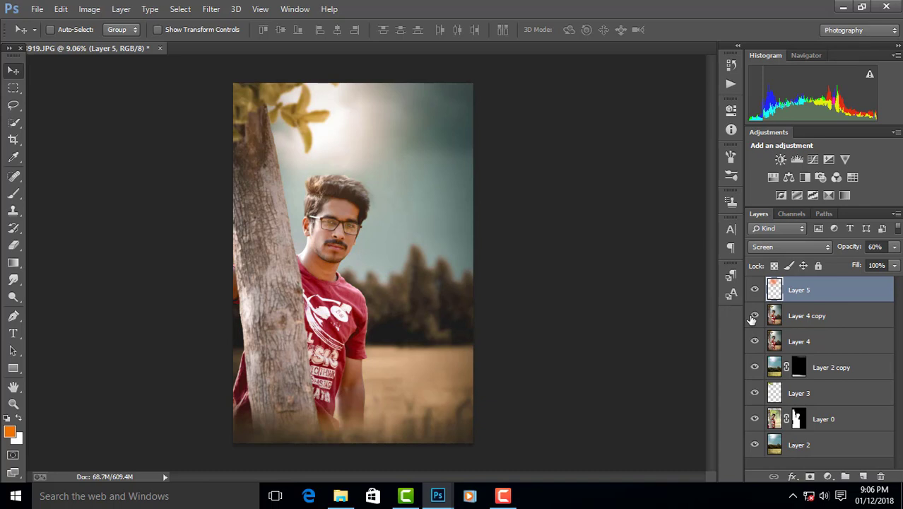
pyautogui.click(755, 289)
pyautogui.hotkey('ctrl', 't')
pyautogui.moveTo(453, 277); pyautogui.dragTo(461, 282)
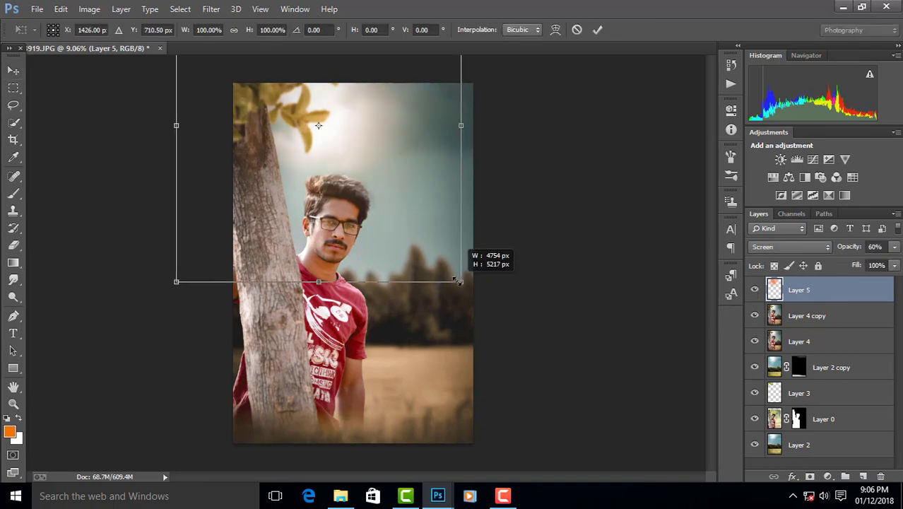
pyautogui.press('Return')
pyautogui.click(754, 290)
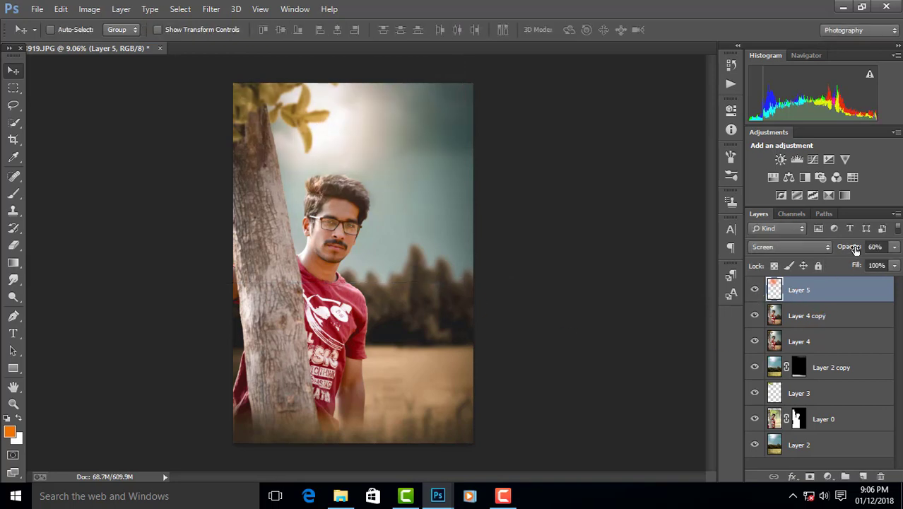
# Step: Merge the glow into the portrait copy, then the copy down into Layer 4
pyautogui.rightClick(847, 290)
pyautogui.click(622, 376)
pyautogui.rightClick(798, 289)
pyautogui.click(588, 375)
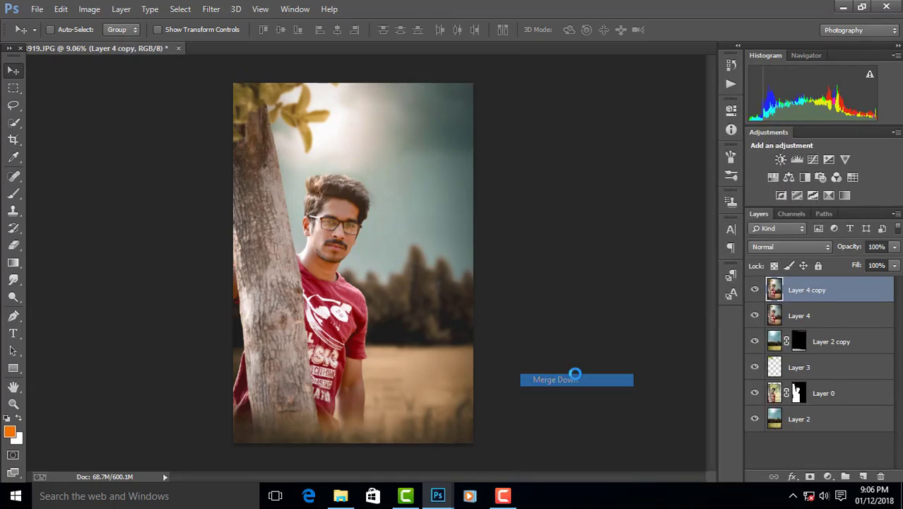
pyautogui.click(62, 9)
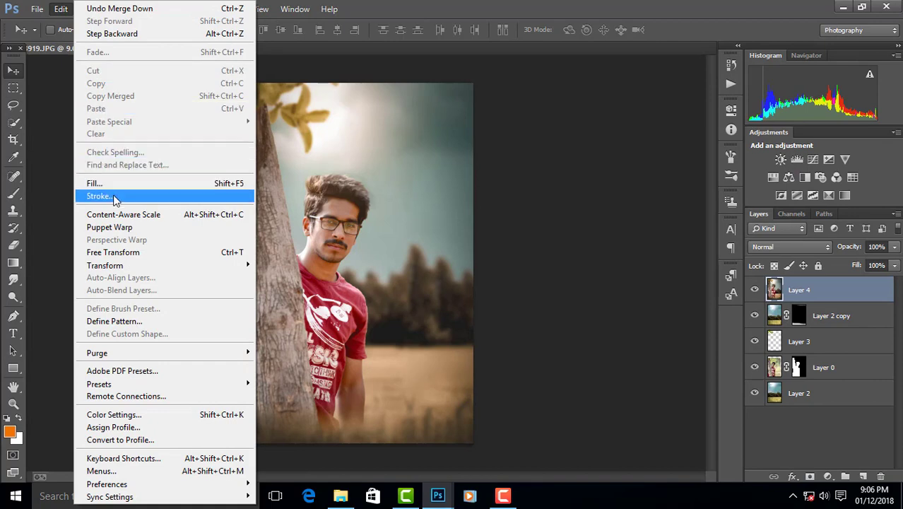
pyautogui.click(259, 10)
pyautogui.click(212, 9)
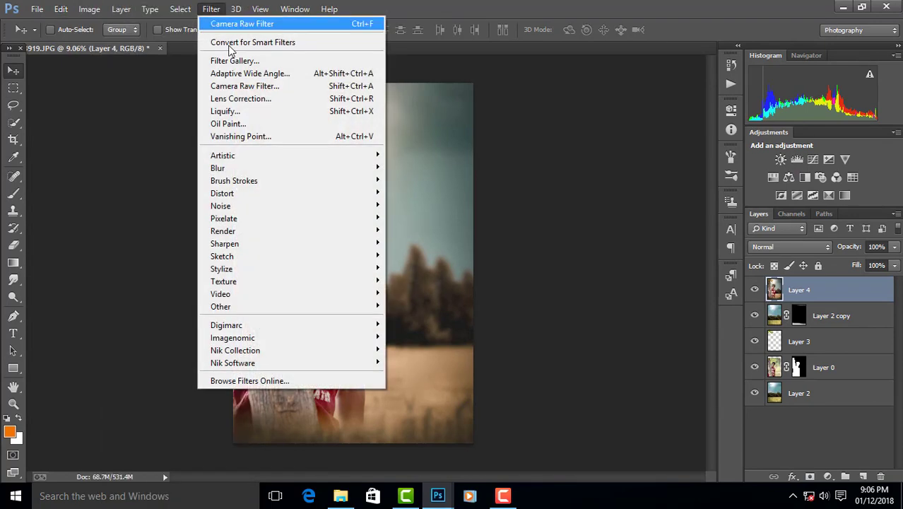
# Step: Cancel Camera Raw, merge visible layers into Layer 4, and duplicate it as Layer 4 copy
pyautogui.click(233, 85)
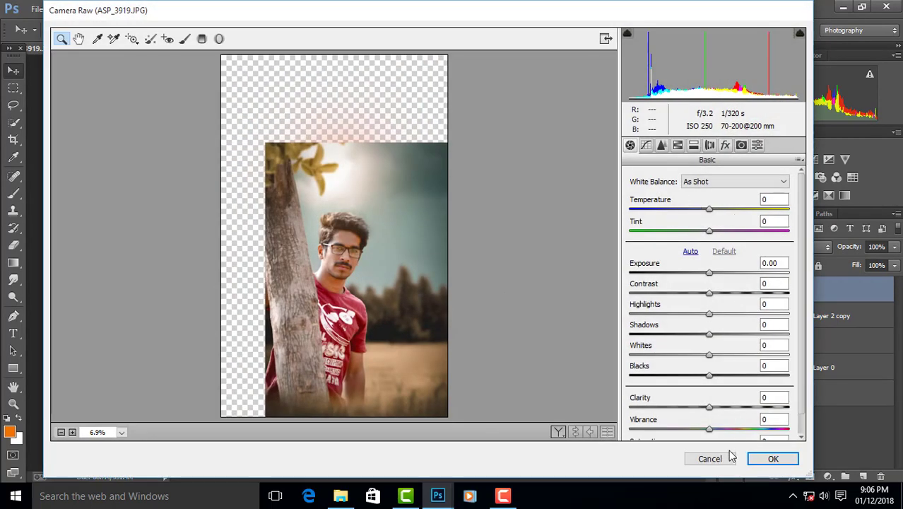
pyautogui.click(732, 457)
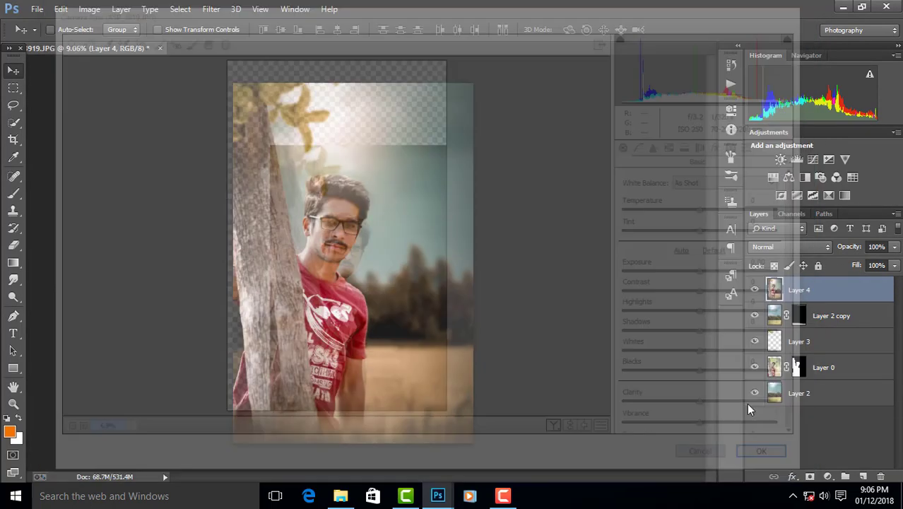
pyautogui.rightClick(833, 294)
pyautogui.click(632, 394)
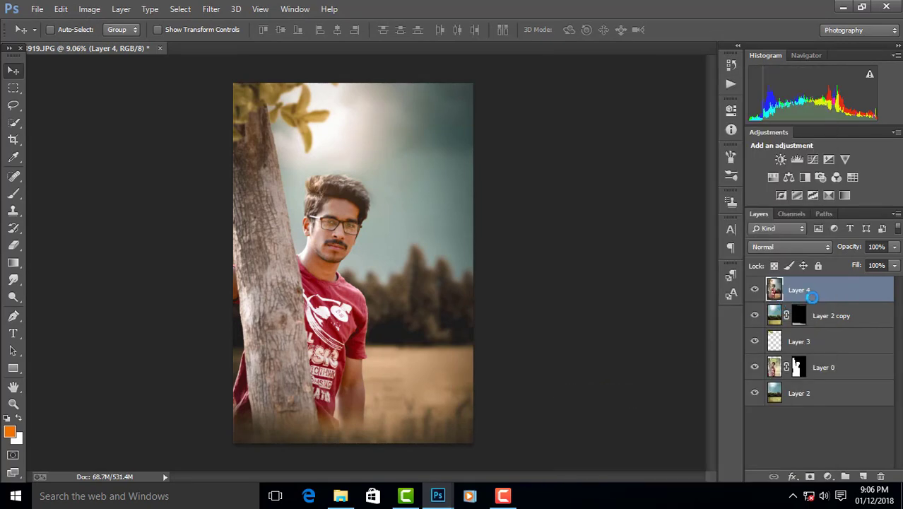
pyautogui.moveTo(801, 289); pyautogui.dragTo(862, 476)
pyautogui.click(211, 9)
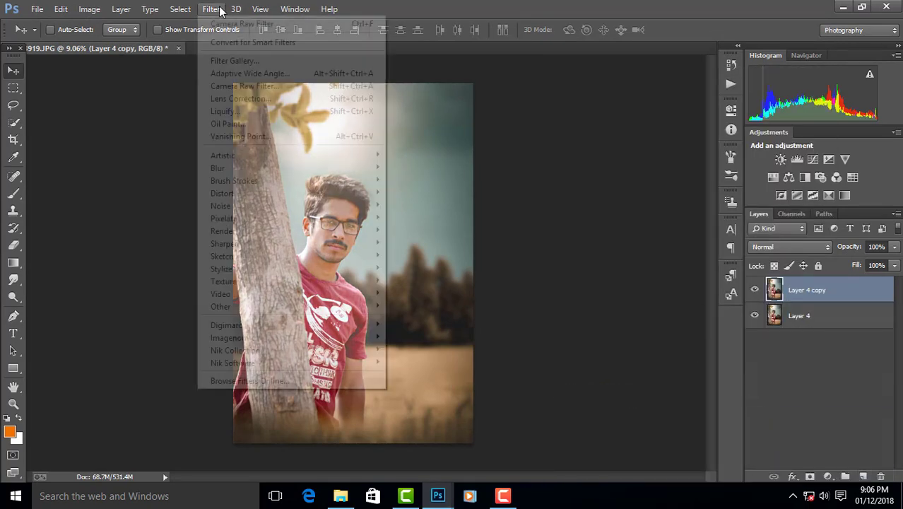
# Step: In Camera Raw's HSL panel, boost Yellows saturation and lower Purples and Magentas saturation
pyautogui.click(234, 83)
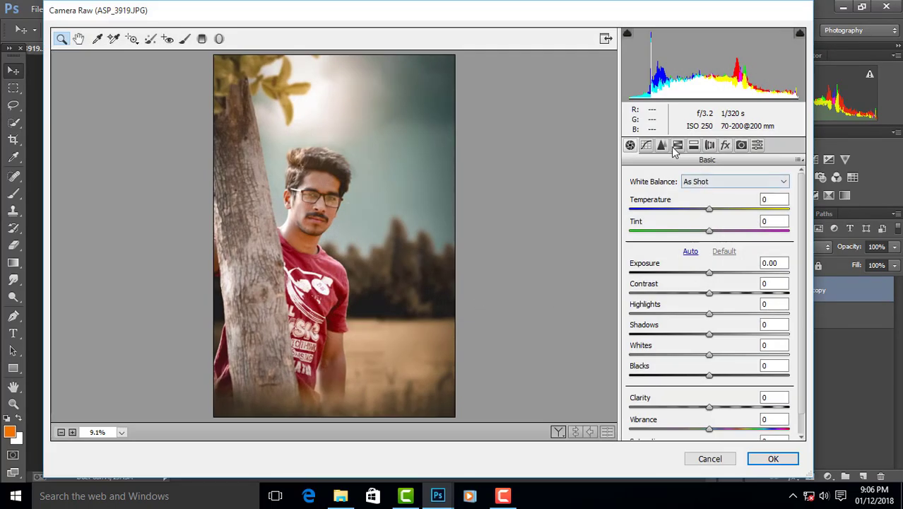
pyautogui.click(677, 145)
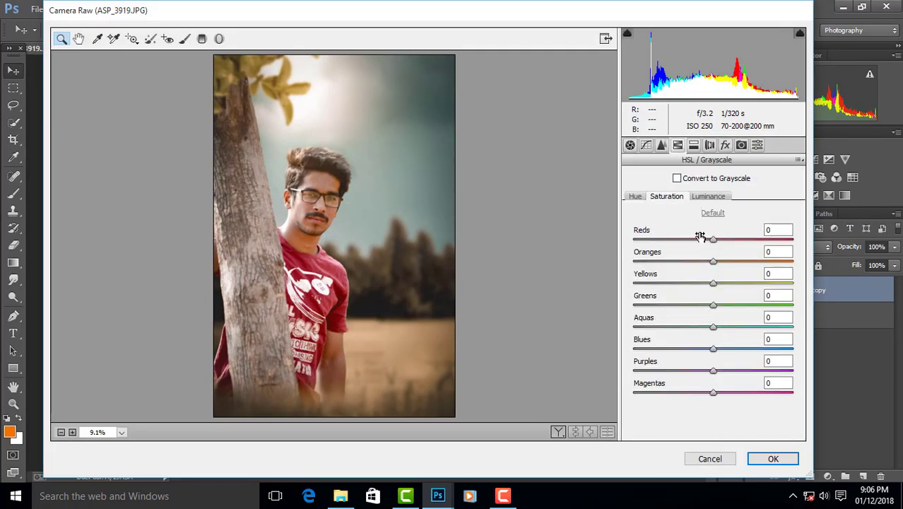
pyautogui.moveTo(712, 286)
pyautogui.mouseDown()
pyautogui.moveTo(671, 286)
pyautogui.moveTo(755, 286)
pyautogui.moveTo(678, 309)
pyautogui.moveTo(710, 317)
pyautogui.moveTo(649, 309)
pyautogui.moveTo(686, 319)
pyautogui.moveTo(671, 330)
pyautogui.moveTo(749, 329)
pyautogui.moveTo(636, 357)
pyautogui.moveTo(770, 358)
pyautogui.moveTo(729, 352)
pyautogui.mouseUp()
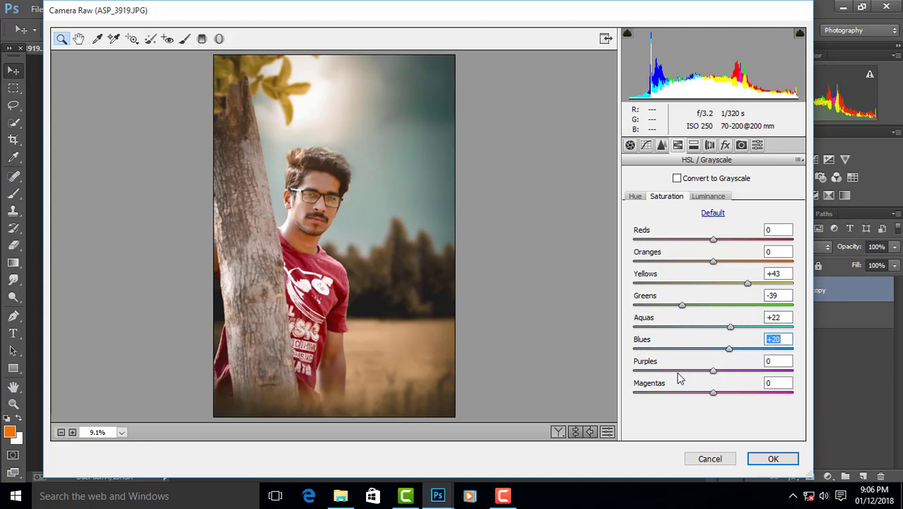
pyautogui.moveTo(696, 376); pyautogui.dragTo(674, 398)
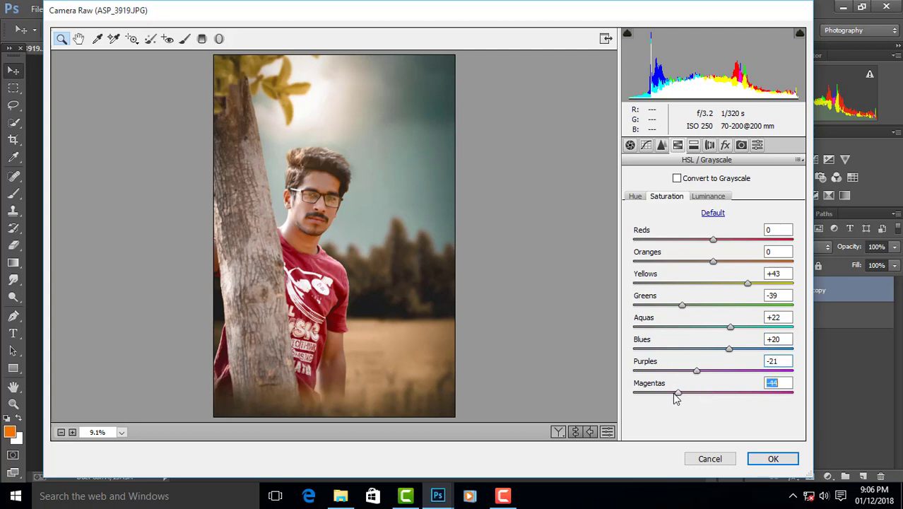
# Step: Raise Luminance: Oranges +5, Yellows +19, Greens +49, Aquas +11, Blues +27
pyautogui.click(707, 195)
pyautogui.moveTo(713, 283); pyautogui.dragTo(740, 283)
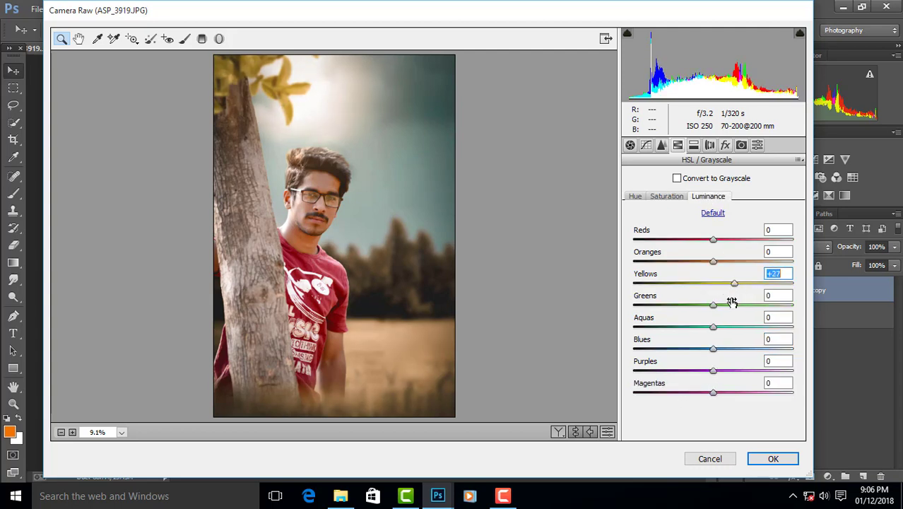
pyautogui.moveTo(718, 313)
pyautogui.mouseDown()
pyautogui.moveTo(750, 314)
pyautogui.moveTo(679, 315)
pyautogui.moveTo(751, 316)
pyautogui.moveTo(725, 292)
pyautogui.mouseUp()
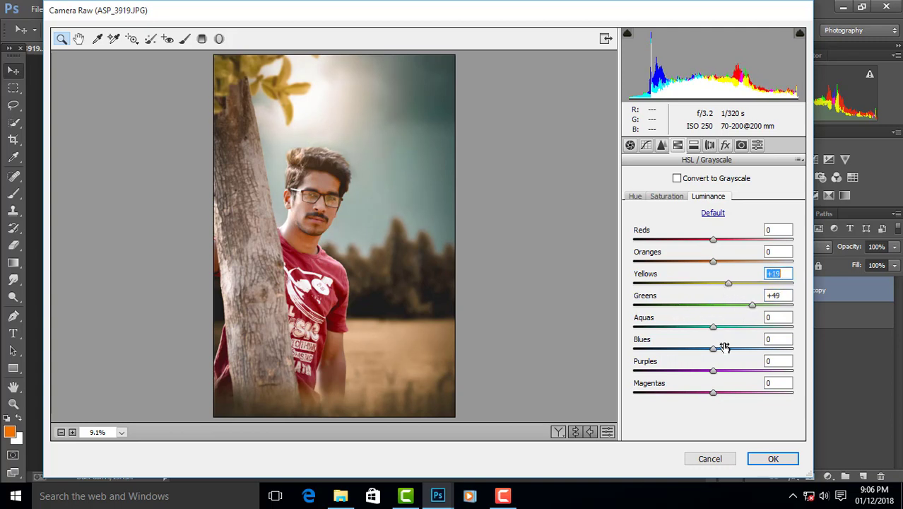
pyautogui.moveTo(724, 346); pyautogui.dragTo(749, 350)
pyautogui.moveTo(713, 327); pyautogui.dragTo(749, 331)
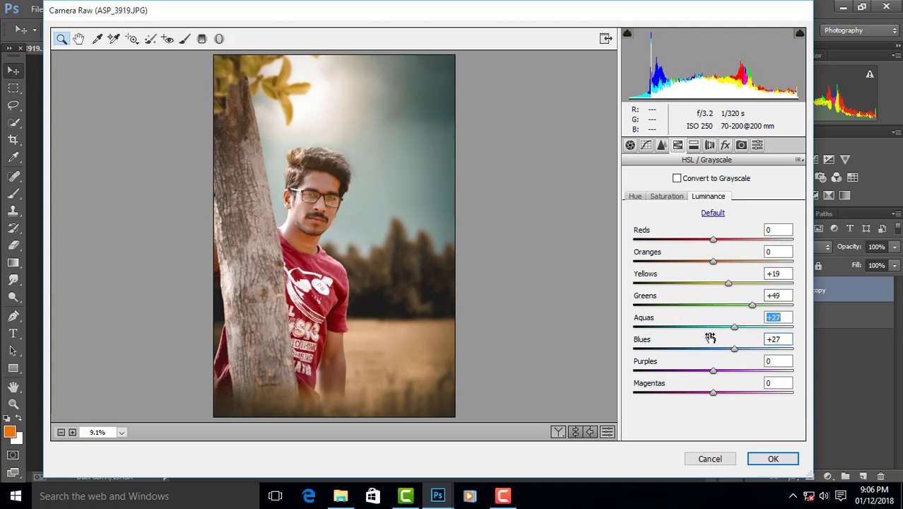
pyautogui.moveTo(685, 338)
pyautogui.mouseDown()
pyautogui.moveTo(776, 337)
pyautogui.moveTo(664, 334)
pyautogui.moveTo(720, 337)
pyautogui.mouseUp()
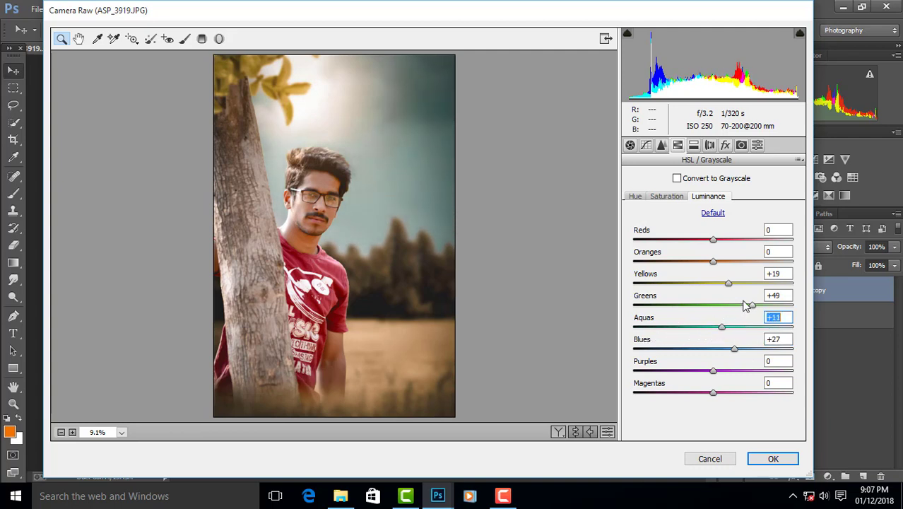
pyautogui.moveTo(713, 262)
pyautogui.mouseDown()
pyautogui.moveTo(731, 265)
pyautogui.moveTo(721, 265)
pyautogui.mouseUp()
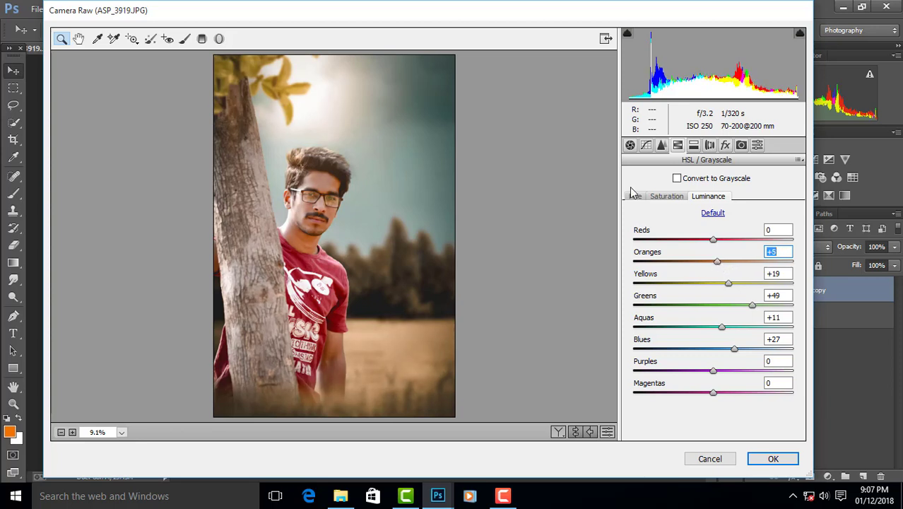
# Step: Slightly desaturate Oranges and set the Blues hue to -48, keeping Aquas and Yellows hue unchanged
pyautogui.click(664, 197)
pyautogui.moveTo(713, 261); pyautogui.dragTo(705, 265)
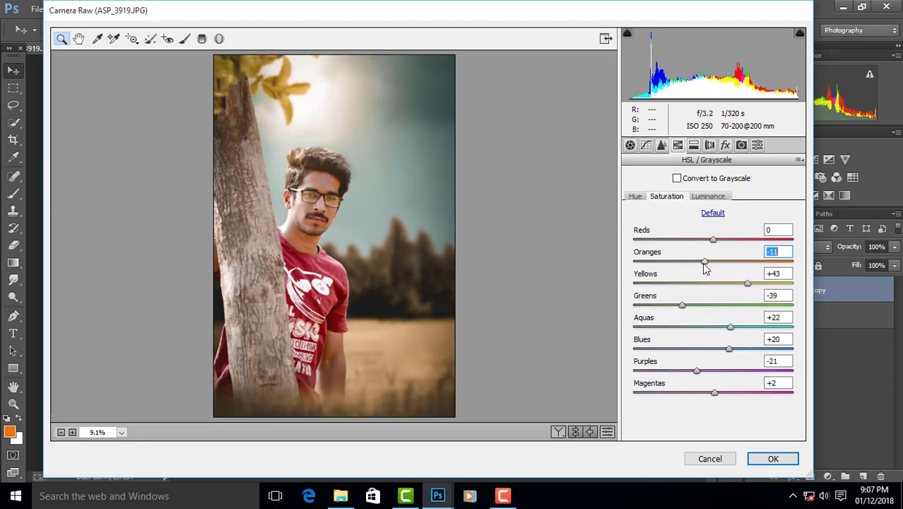
pyautogui.click(636, 197)
pyautogui.click(713, 305)
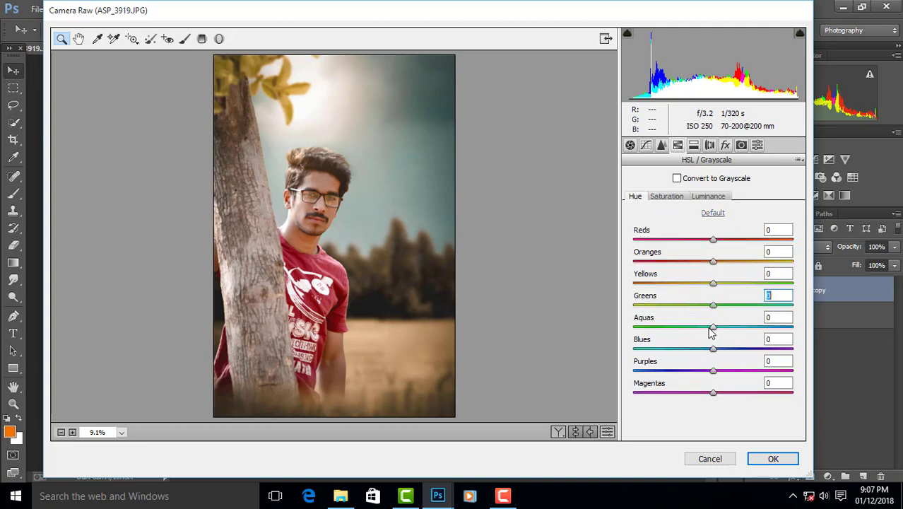
pyautogui.moveTo(712, 332)
pyautogui.mouseDown()
pyautogui.moveTo(615, 332)
pyautogui.moveTo(799, 339)
pyautogui.mouseUp()
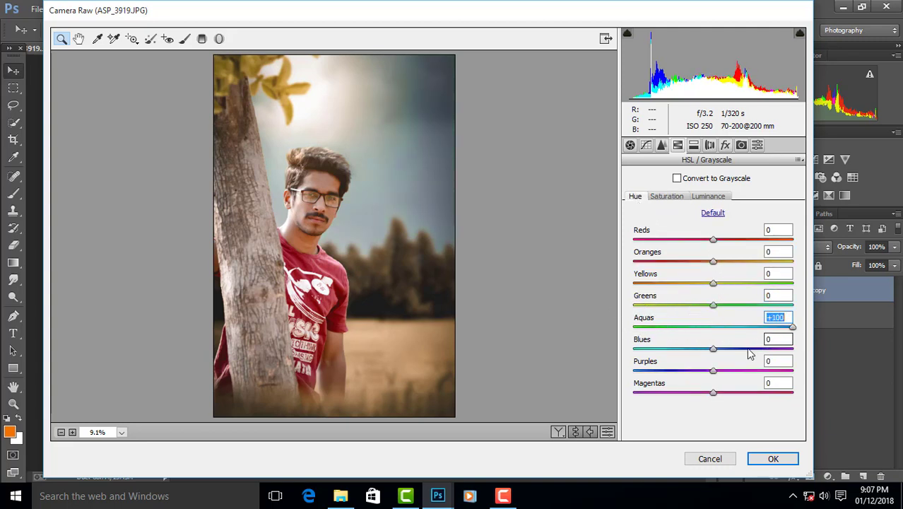
pyautogui.write('0')
pyautogui.moveTo(713, 349)
pyautogui.mouseDown()
pyautogui.moveTo(655, 353)
pyautogui.moveTo(673, 356)
pyautogui.mouseUp()
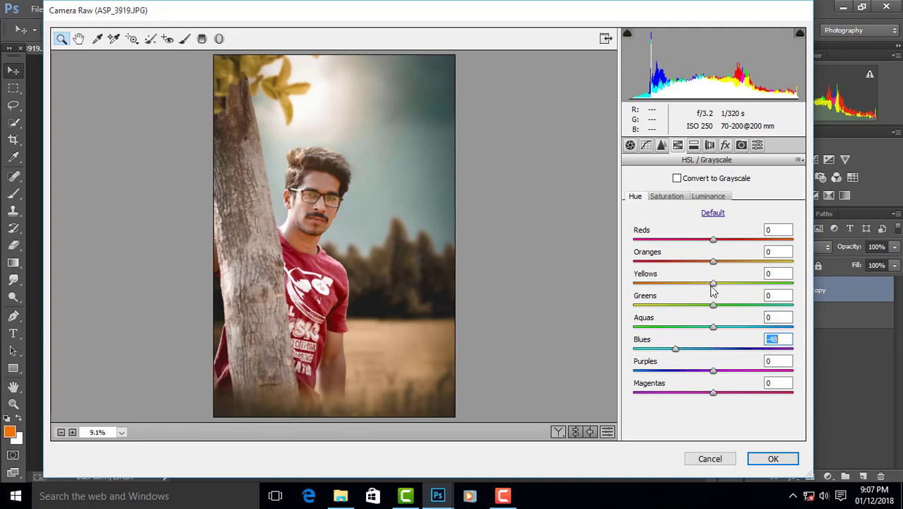
pyautogui.moveTo(711, 284); pyautogui.dragTo(681, 286)
pyautogui.press('Tab')
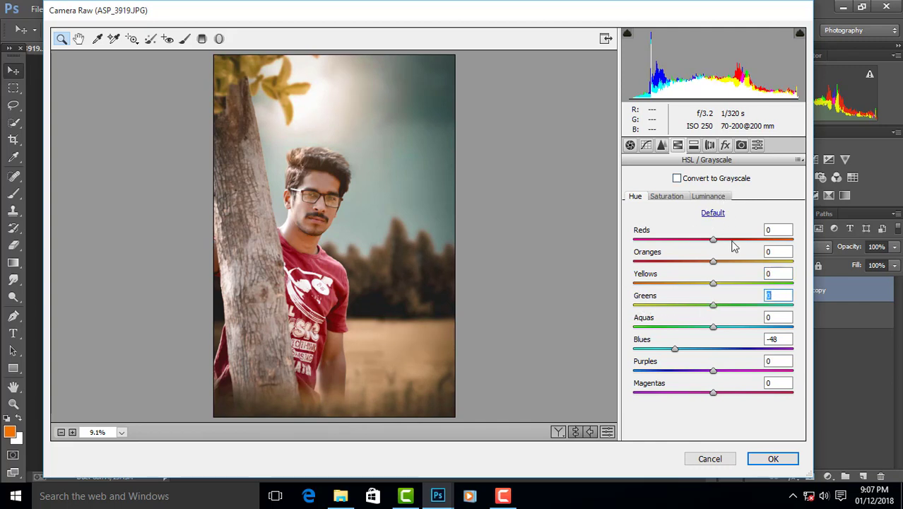
pyautogui.click(720, 198)
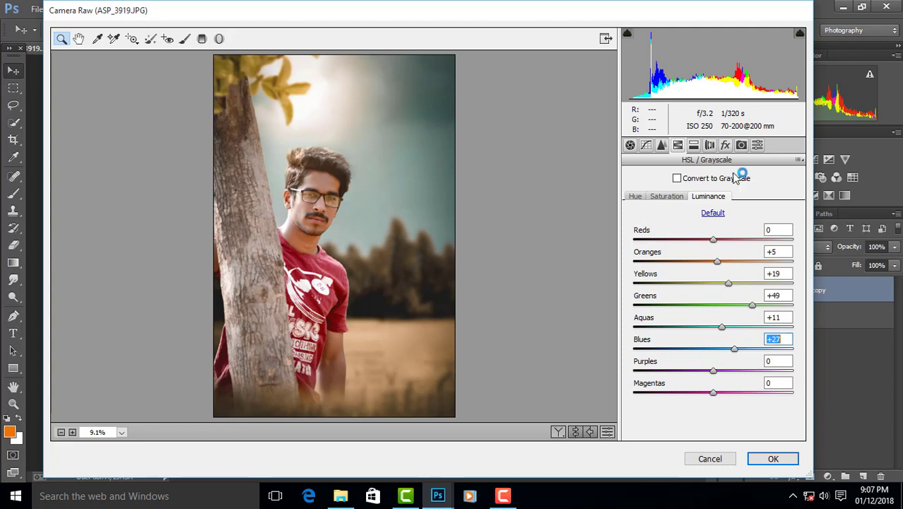
# Step: Set Camera Calibration Green Primary Hue -16, Saturation -5, and Blue Primary Hue -5
pyautogui.click(741, 145)
pyautogui.moveTo(717, 341); pyautogui.dragTo(701, 335)
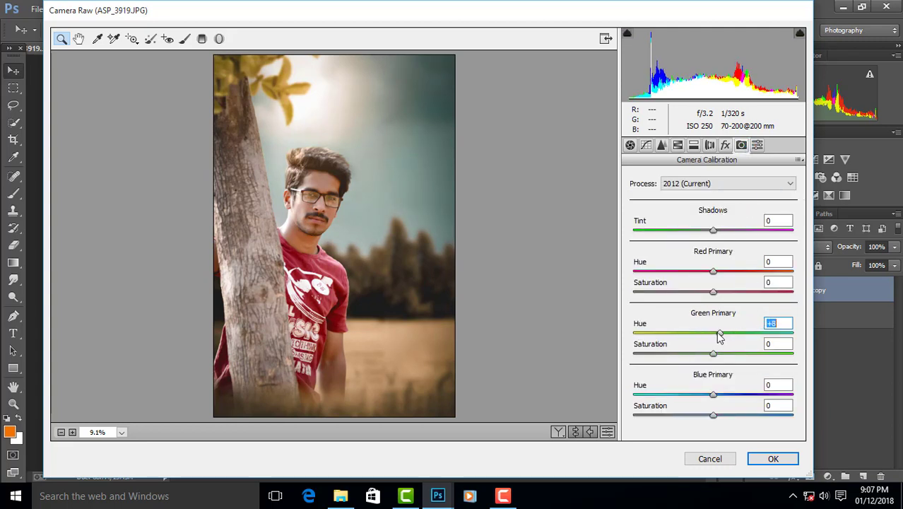
pyautogui.moveTo(701, 335)
pyautogui.mouseDown()
pyautogui.moveTo(687, 333)
pyautogui.moveTo(785, 343)
pyautogui.moveTo(639, 360)
pyautogui.moveTo(768, 358)
pyautogui.moveTo(712, 366)
pyautogui.mouseUp()
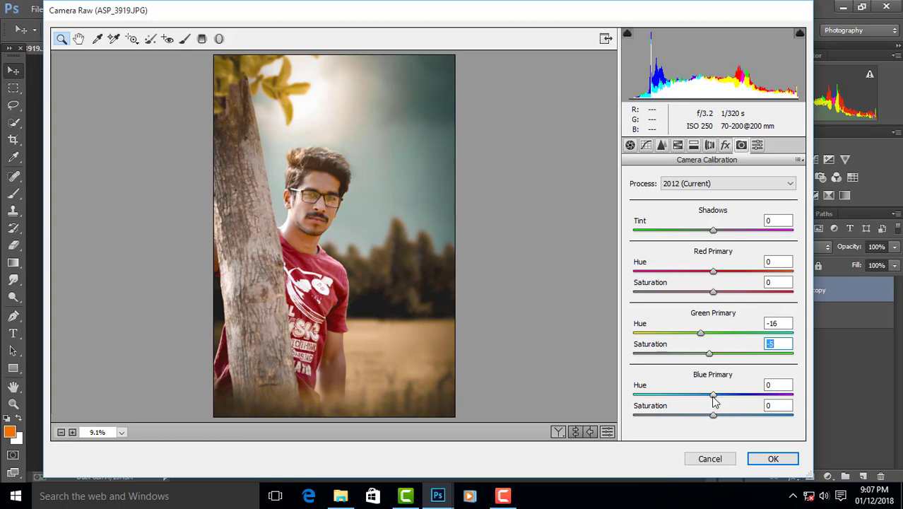
pyautogui.moveTo(713, 398)
pyautogui.mouseDown()
pyautogui.moveTo(686, 400)
pyautogui.moveTo(725, 401)
pyautogui.moveTo(697, 406)
pyautogui.moveTo(692, 417)
pyautogui.moveTo(740, 416)
pyautogui.moveTo(689, 419)
pyautogui.moveTo(734, 424)
pyautogui.moveTo(674, 429)
pyautogui.mouseUp()
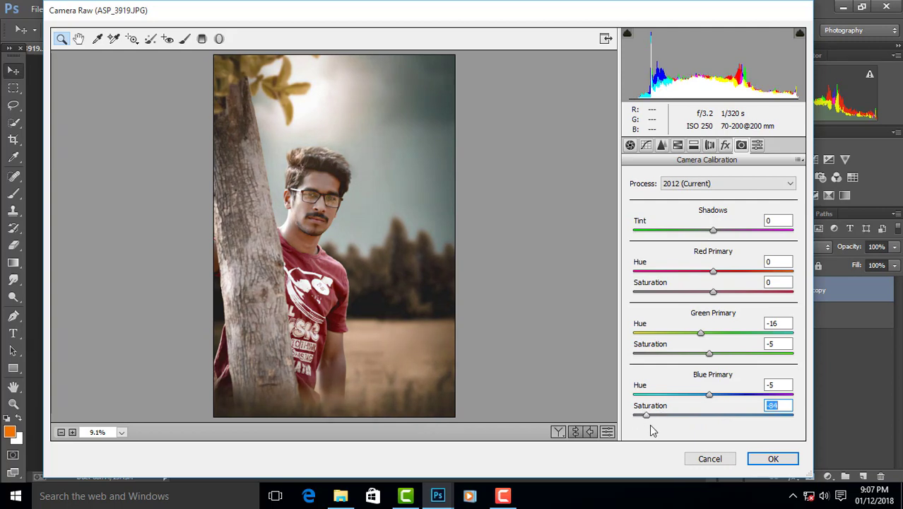
pyautogui.moveTo(676, 428)
pyautogui.mouseDown()
pyautogui.moveTo(792, 423)
pyautogui.moveTo(699, 430)
pyautogui.moveTo(715, 430)
pyautogui.mouseUp()
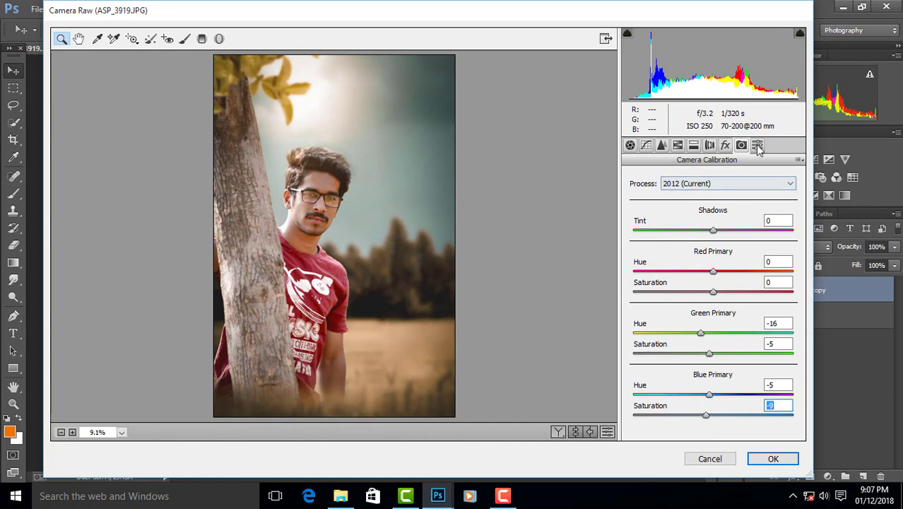
# Step: Add a -13 post-crop vignette and apply the Camera Raw grade
pyautogui.click(726, 147)
pyautogui.moveTo(711, 317)
pyautogui.mouseDown()
pyautogui.moveTo(701, 318)
pyautogui.moveTo(721, 338)
pyautogui.moveTo(722, 360)
pyautogui.mouseUp()
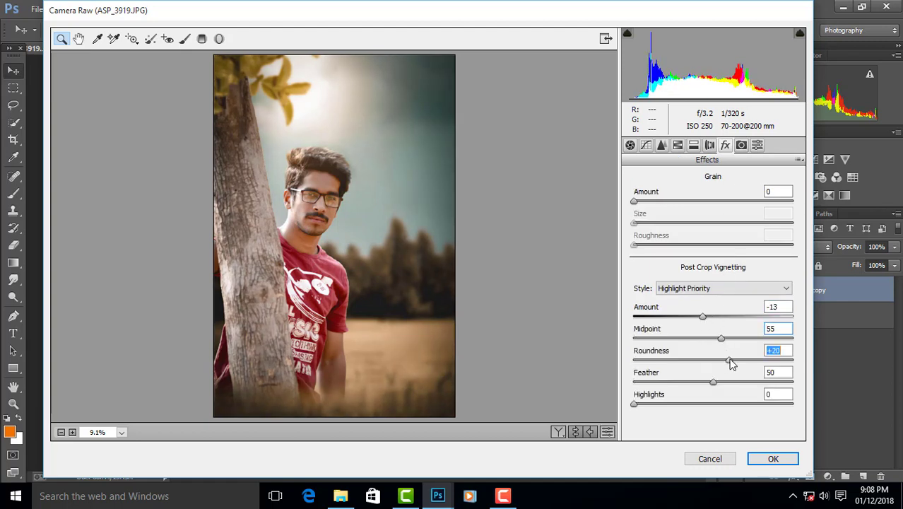
pyautogui.click(759, 459)
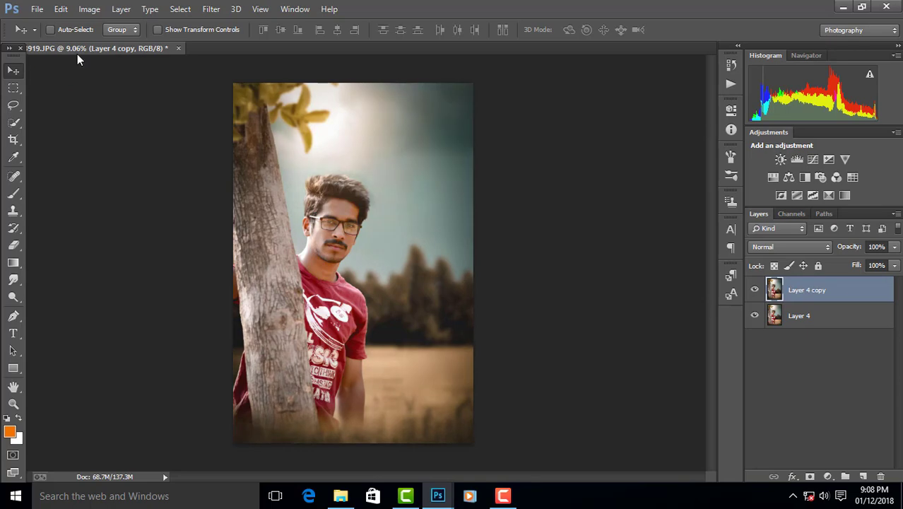
# Step: Open the dark snow-particle image AC (13) from the 500 PRO BACKGROUNDS stock folder
pyautogui.moveTo(77, 50); pyautogui.dragTo(89, 59)
pyautogui.doubleClick(458, 154)
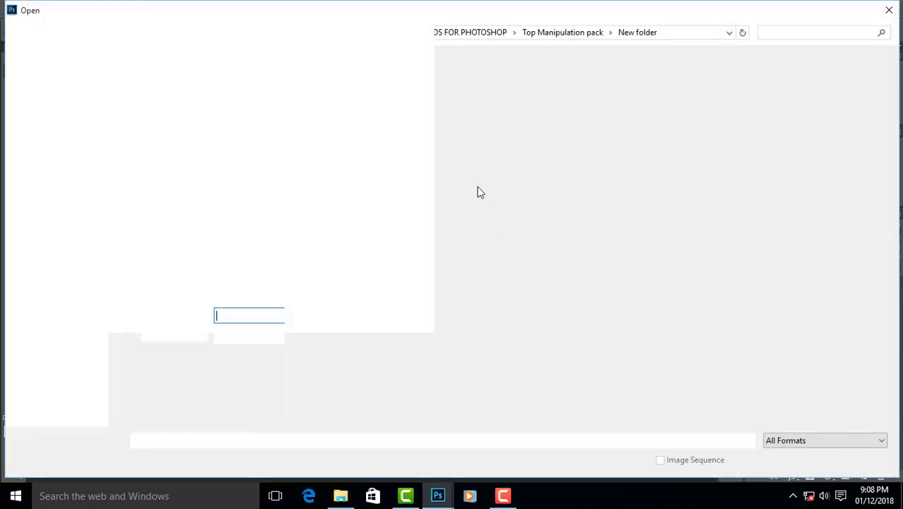
pyautogui.press('BackSpace')
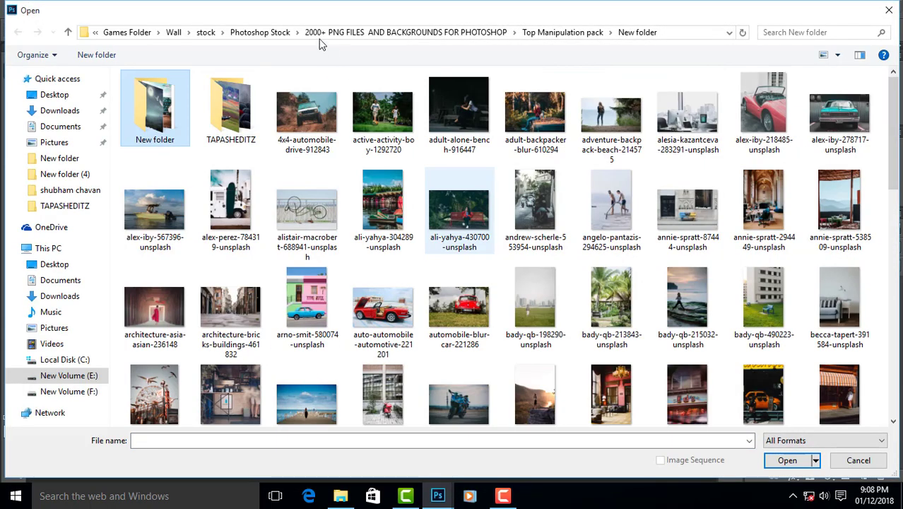
pyautogui.click(273, 31)
pyautogui.doubleClick(344, 85)
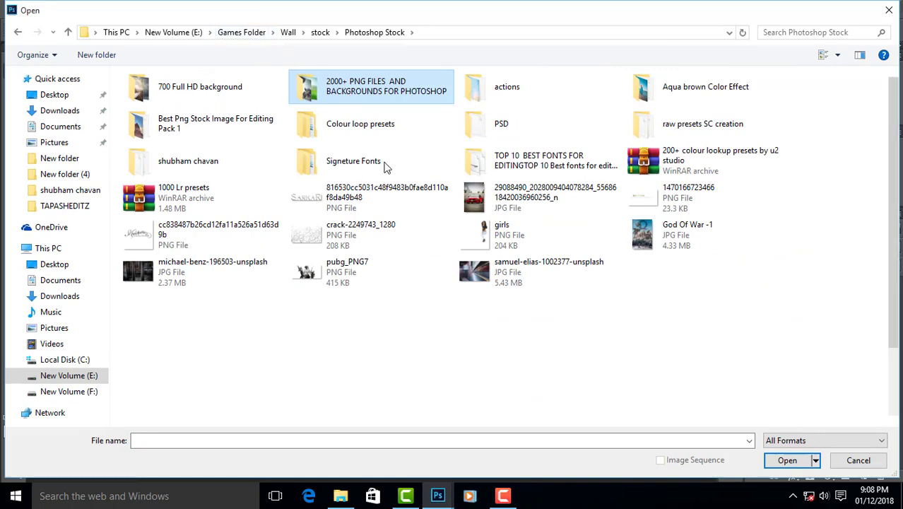
pyautogui.doubleClick(494, 87)
pyautogui.scroll(-3, 531, 209)
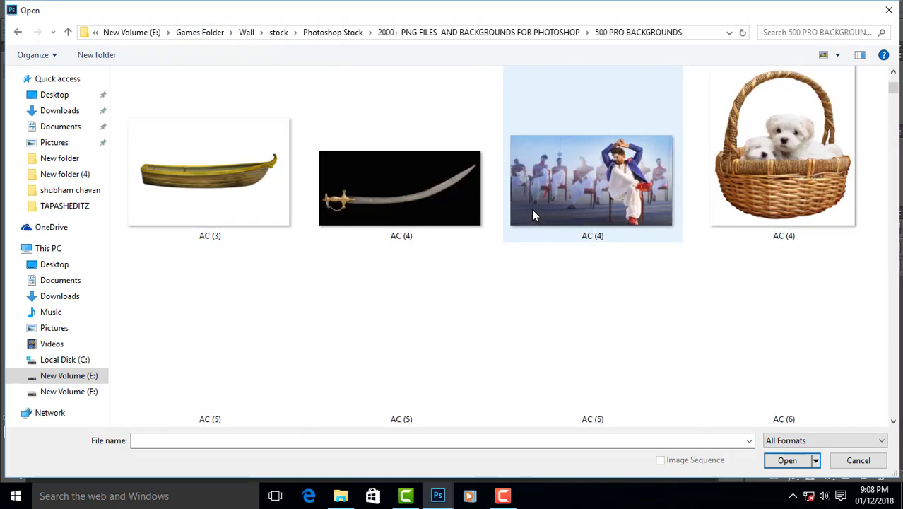
pyautogui.scroll(-3, 531, 209)
pyautogui.scroll(-3, 531, 209)
pyautogui.doubleClick(438, 198)
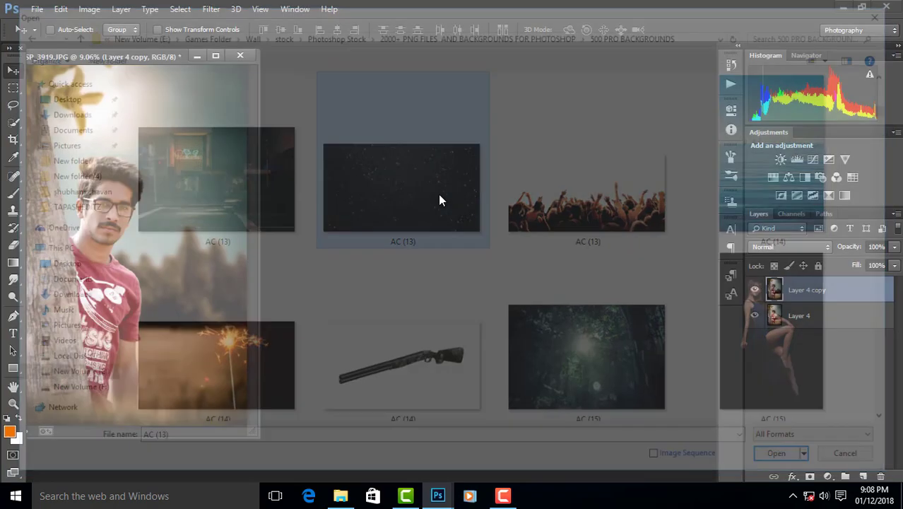
# Step: Drag the snow image onto the portrait as a new layer and close its window
pyautogui.click(431, 200)
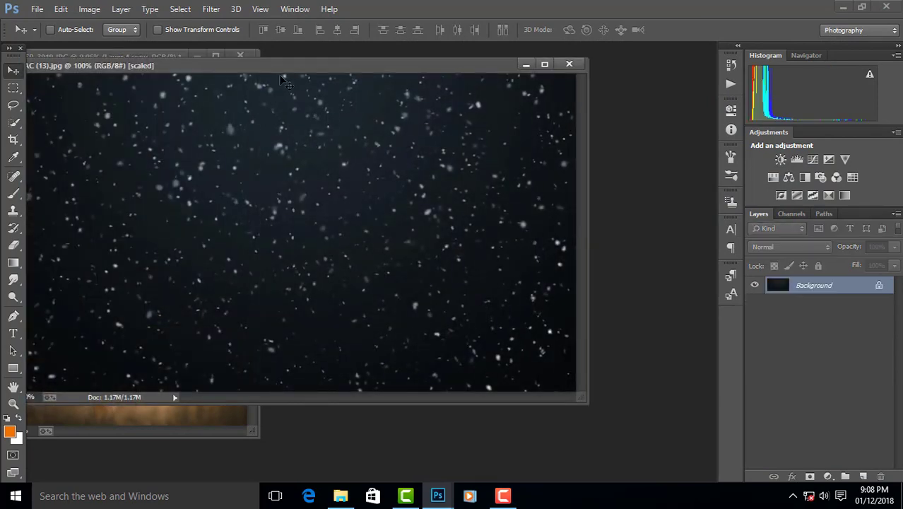
pyautogui.moveTo(309, 67); pyautogui.dragTo(467, 196)
pyautogui.moveTo(452, 248); pyautogui.dragTo(155, 175)
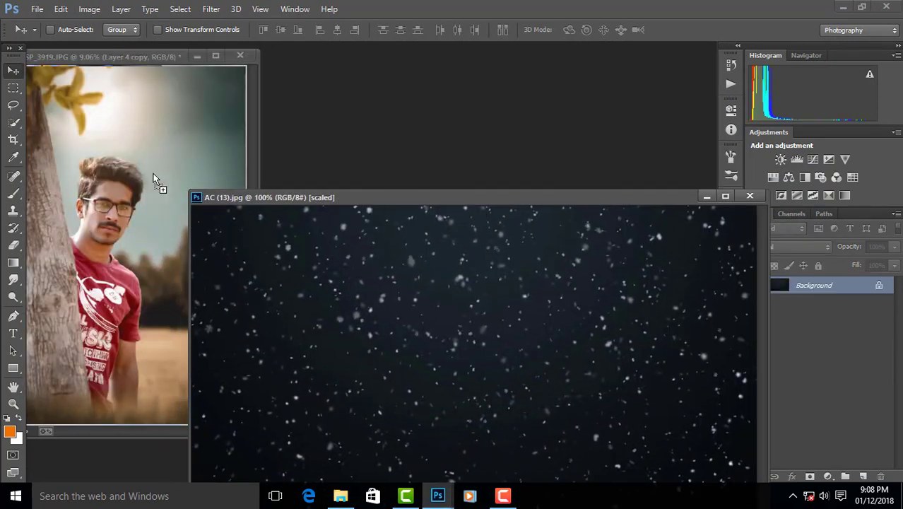
pyautogui.click(749, 196)
pyautogui.moveTo(157, 53); pyautogui.dragTo(249, 44)
# Step: Scale the snow layer over the upper image and blend it in Lighten mode
pyautogui.hotkey('ctrl', 't')
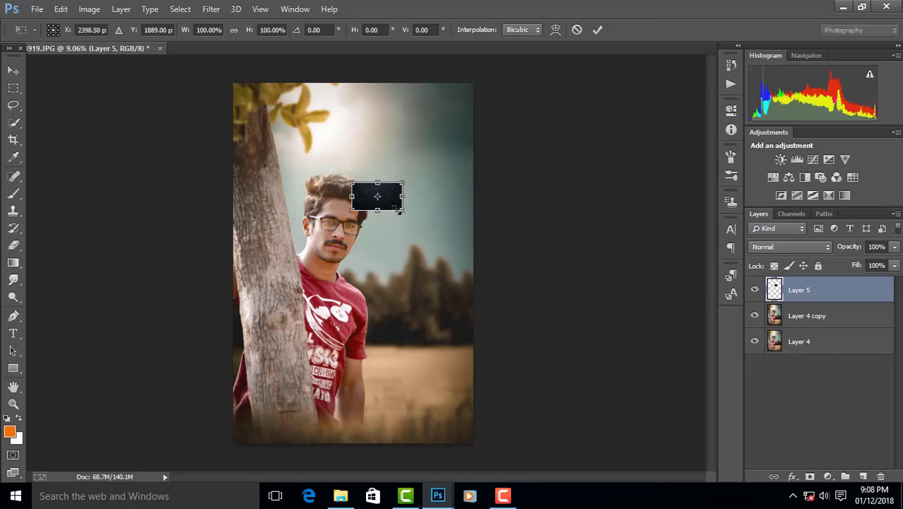
pyautogui.moveTo(399, 210); pyautogui.dragTo(567, 303)
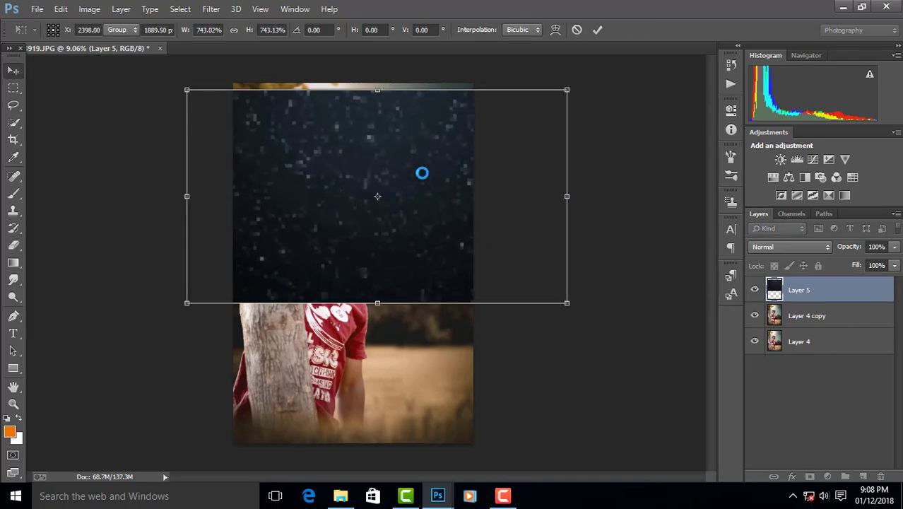
pyautogui.moveTo(478, 197); pyautogui.dragTo(476, 192)
pyautogui.click(784, 246)
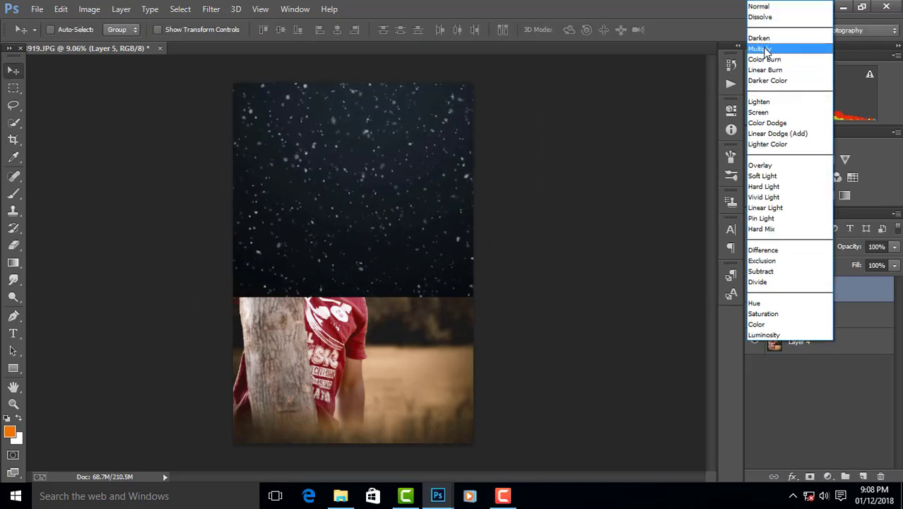
pyautogui.click(764, 48)
pyautogui.press('Down')
pyautogui.press('Down')
pyautogui.press('Down')
pyautogui.press('Down')
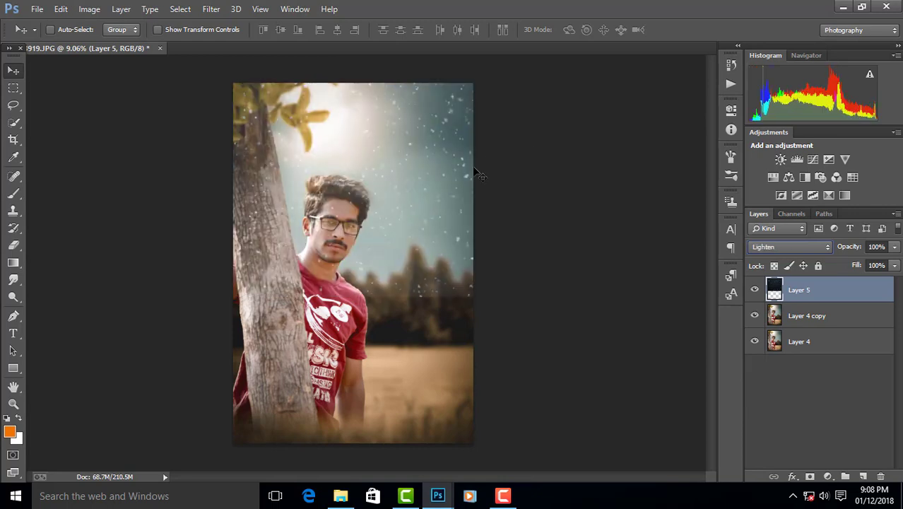
pyautogui.moveTo(478, 174); pyautogui.dragTo(445, 210)
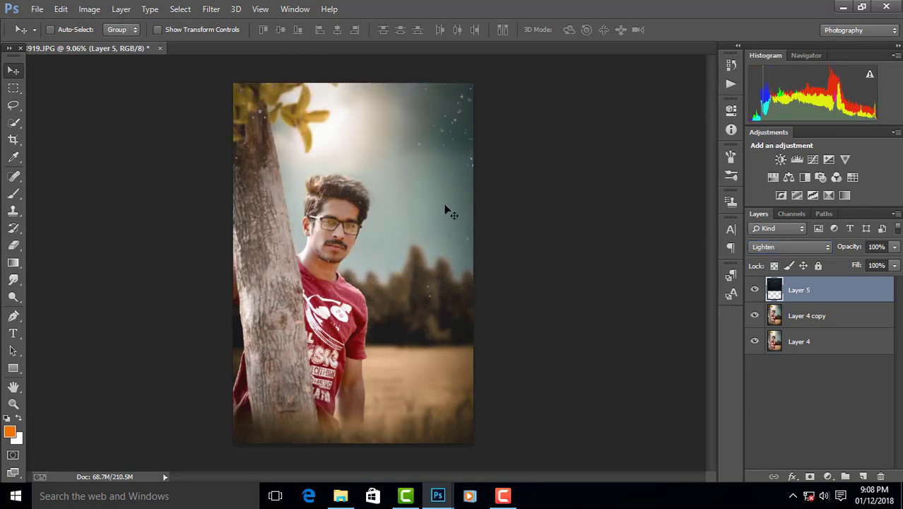
# Step: Resize and reposition the snow overlay, then duplicate it lower as Layer 5 copy
pyautogui.hotkey('ctrl', 't')
pyautogui.moveTo(581, 318); pyautogui.dragTo(572, 336)
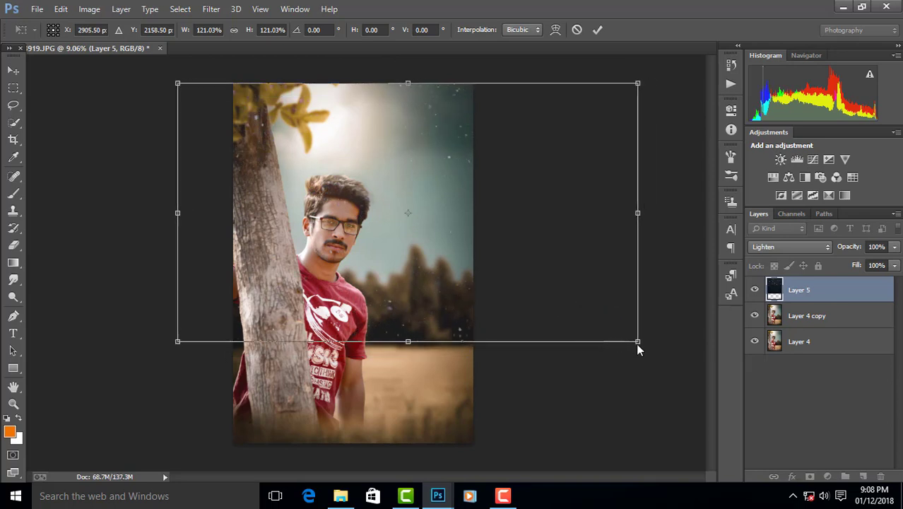
pyautogui.moveTo(638, 341); pyautogui.dragTo(561, 305)
pyautogui.moveTo(536, 275); pyautogui.dragTo(468, 230)
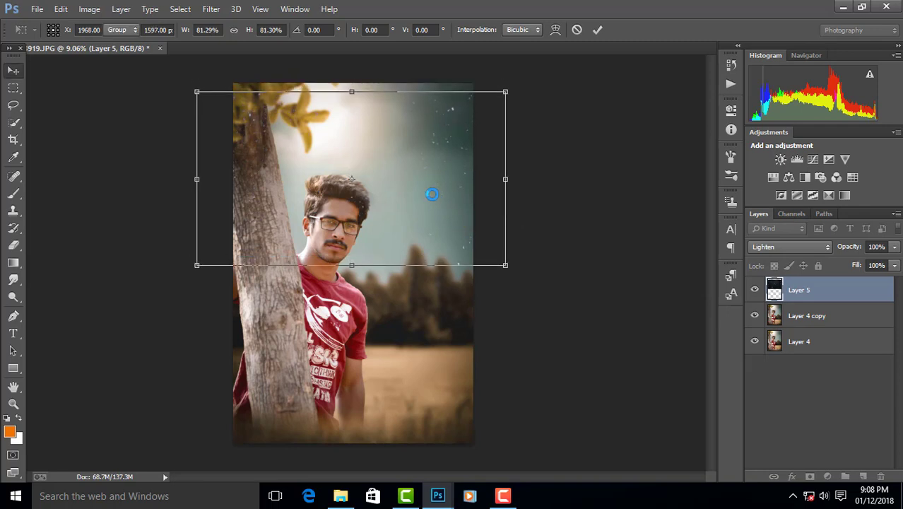
pyautogui.press('Return')
pyautogui.moveTo(392, 226)
pyautogui.mouseDown()
pyautogui.moveTo(420, 205)
pyautogui.moveTo(414, 393)
pyautogui.mouseUp()
pyautogui.hotkey('ctrl', 'j')
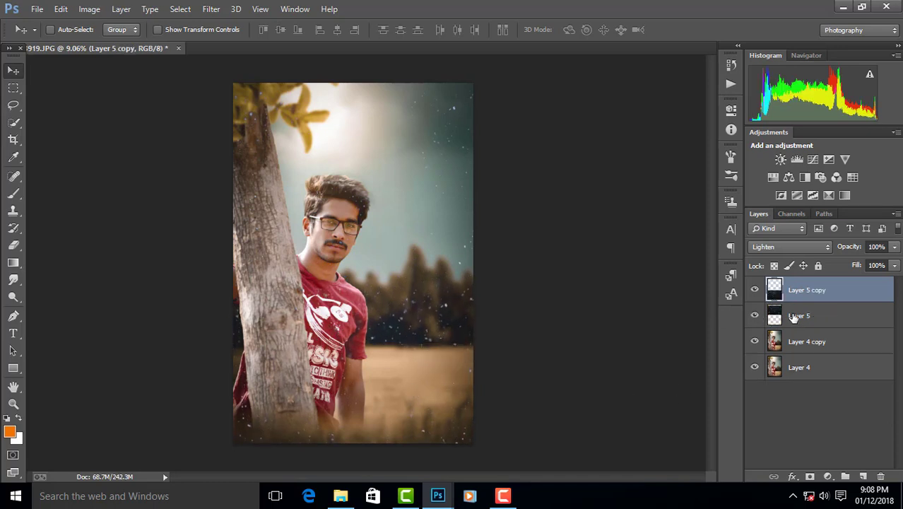
# Step: Set up the Eraser at size 489 on the Layer 5 copy snow
pyautogui.keyDown('shift'); pyautogui.click(792, 317); pyautogui.keyUp('shift')
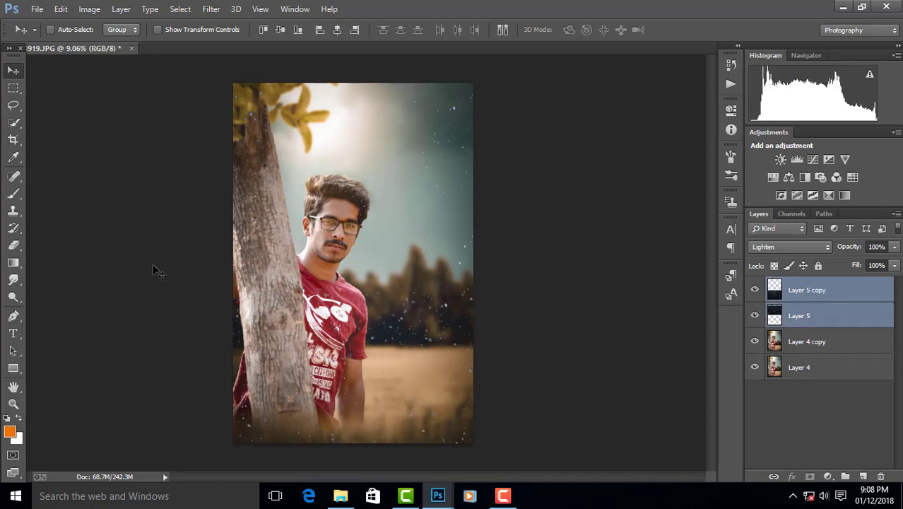
pyautogui.click(14, 245)
pyautogui.rightClick(350, 236)
pyautogui.press('Return')
pyautogui.click(397, 234)
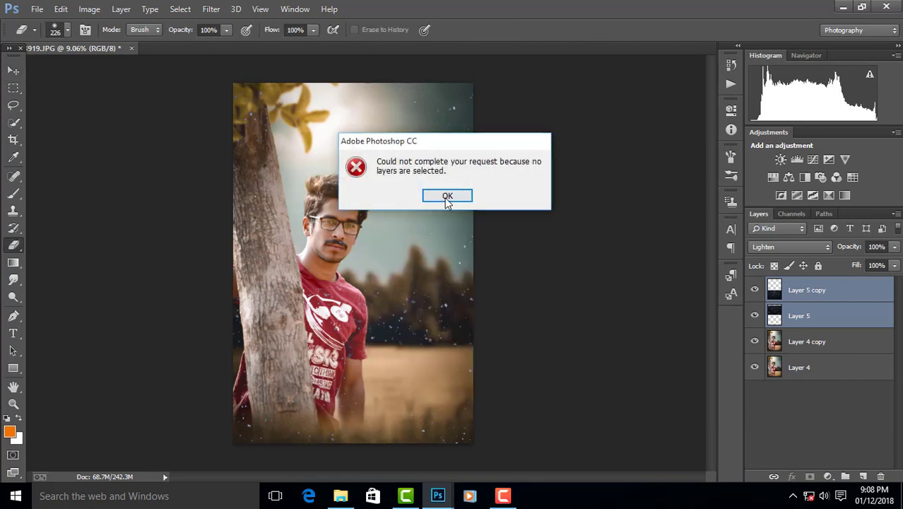
pyautogui.click(447, 197)
pyautogui.click(786, 292)
pyautogui.rightClick(362, 254)
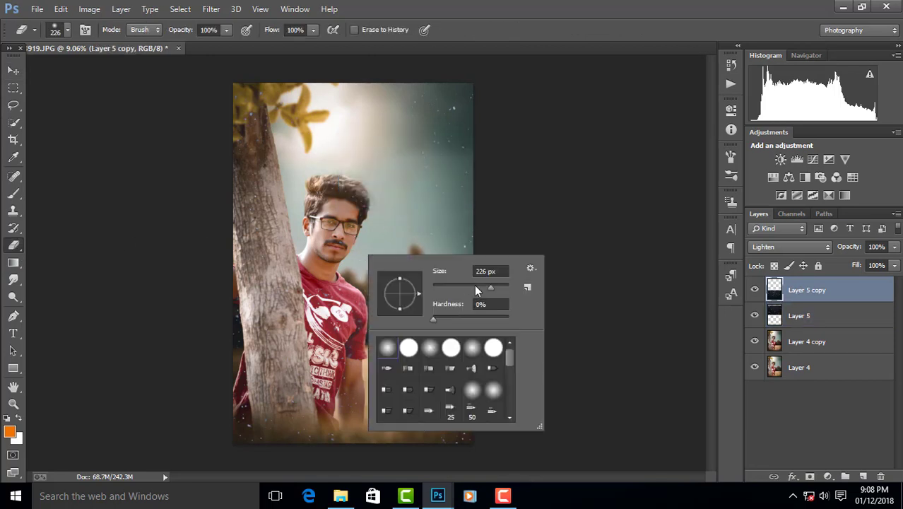
pyautogui.moveTo(498, 287); pyautogui.dragTo(504, 286)
pyautogui.press('Return')
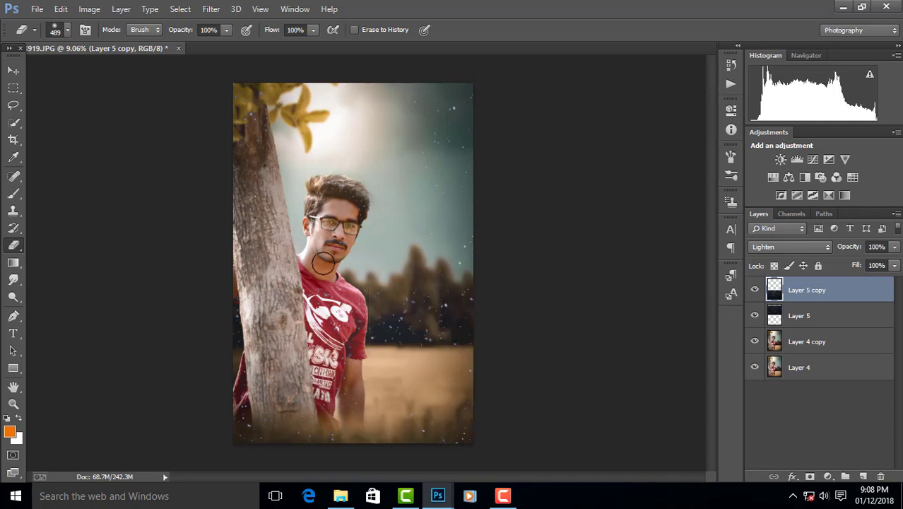
# Step: Erase snow from the man's face and chest, and set both snow layers to 79% opacity
pyautogui.click(815, 311)
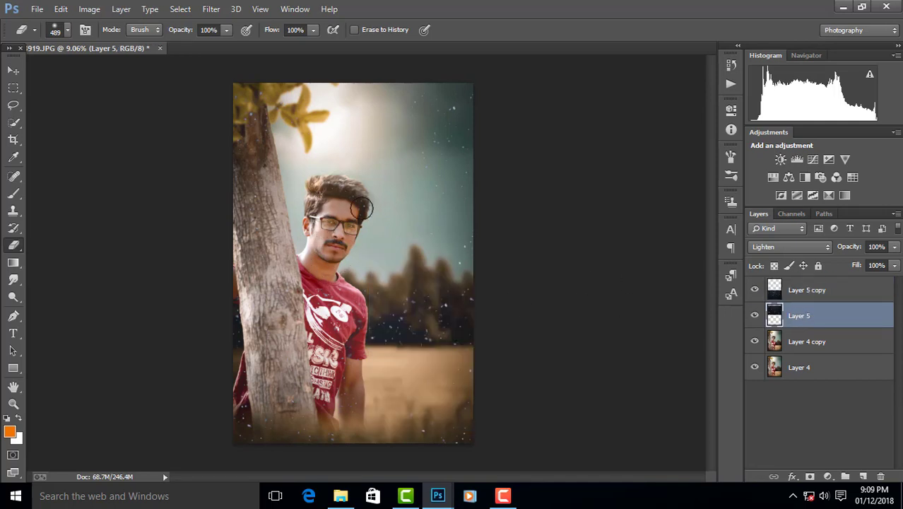
pyautogui.moveTo(337, 246); pyautogui.dragTo(316, 255)
pyautogui.scroll(2, 348, 205)
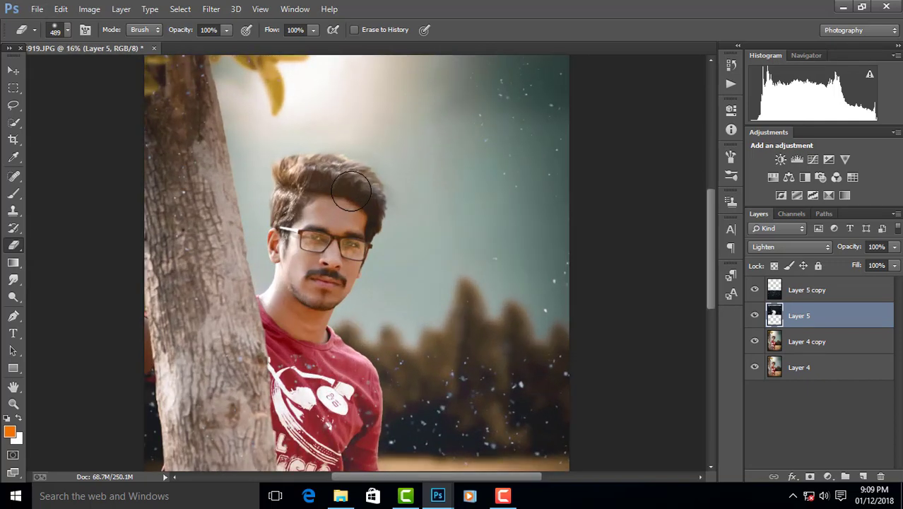
pyautogui.scroll(-2, 351, 191)
pyautogui.keyDown('ctrl'); pyautogui.click(840, 286); pyautogui.keyUp('ctrl')
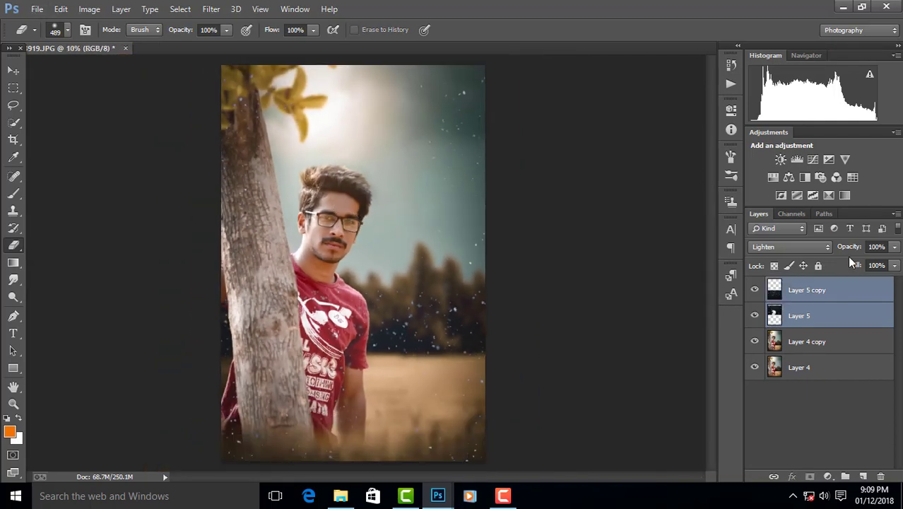
pyautogui.moveTo(848, 250); pyautogui.dragTo(842, 252)
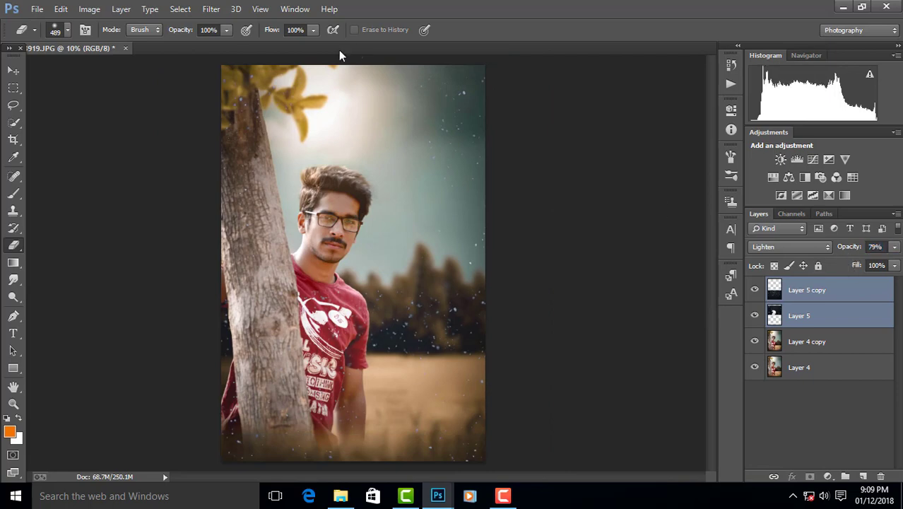
# Step: Merge Layer 5 copy down into Layer 5, comparing before and after with undo
pyautogui.click(211, 9)
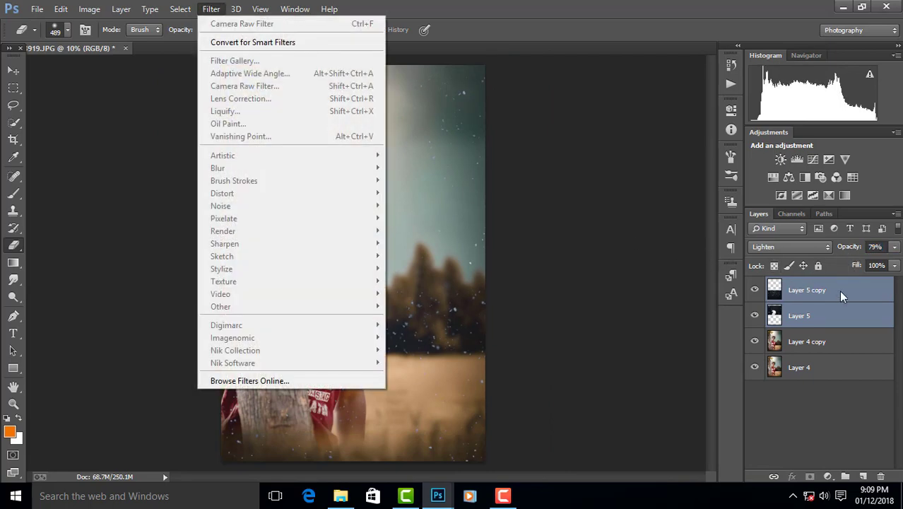
pyautogui.rightClick(840, 295)
pyautogui.click(636, 379)
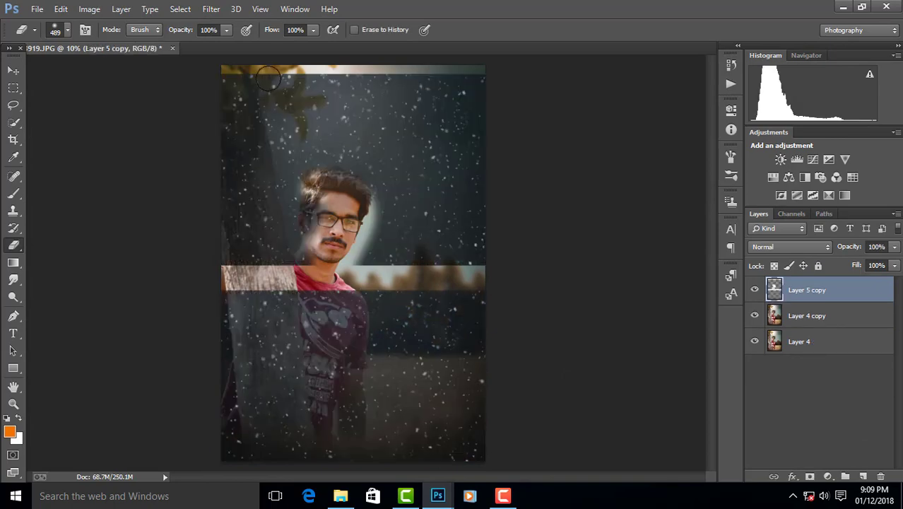
pyautogui.hotkey('ctrl', 'z')
pyautogui.rightClick(841, 289)
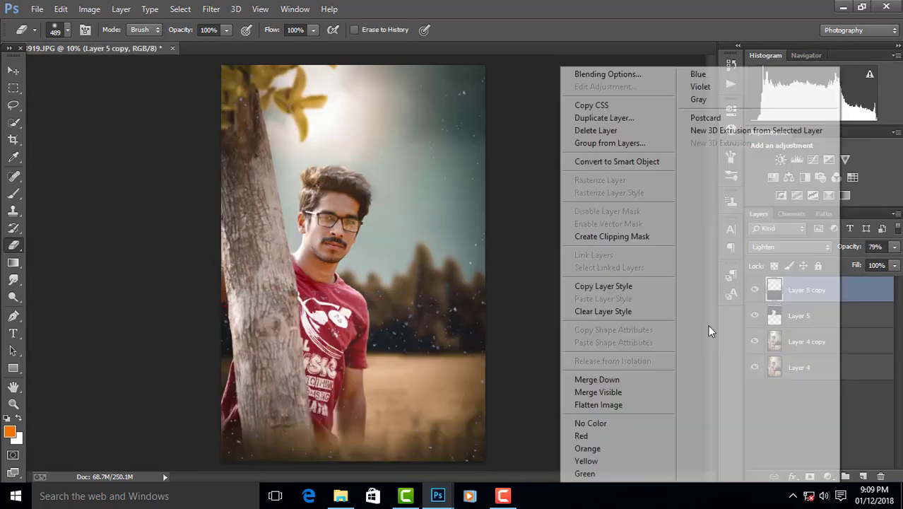
pyautogui.click(589, 380)
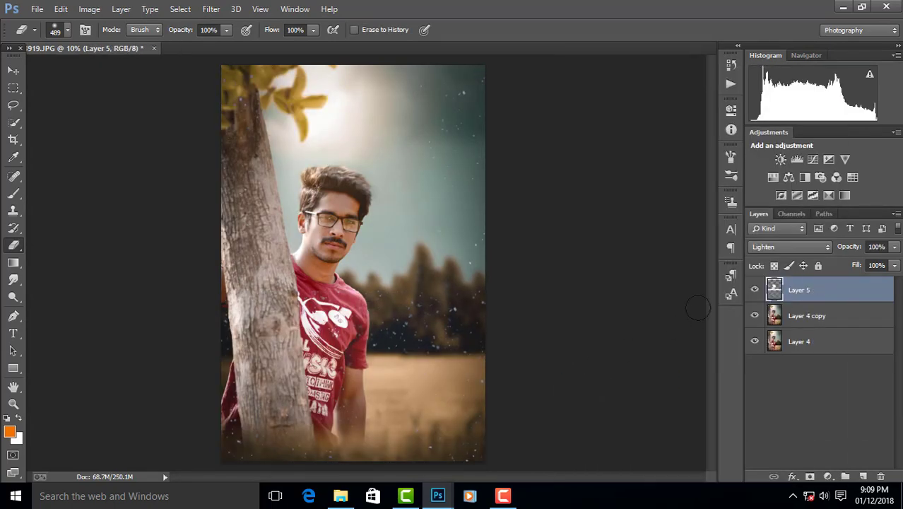
pyautogui.hotkey('ctrl', 'z')
pyautogui.hotkey('ctrl', 'z')
# Step: Apply an 8.4 px Gaussian Blur to the snow and set its opacity to 83%
pyautogui.click(212, 8)
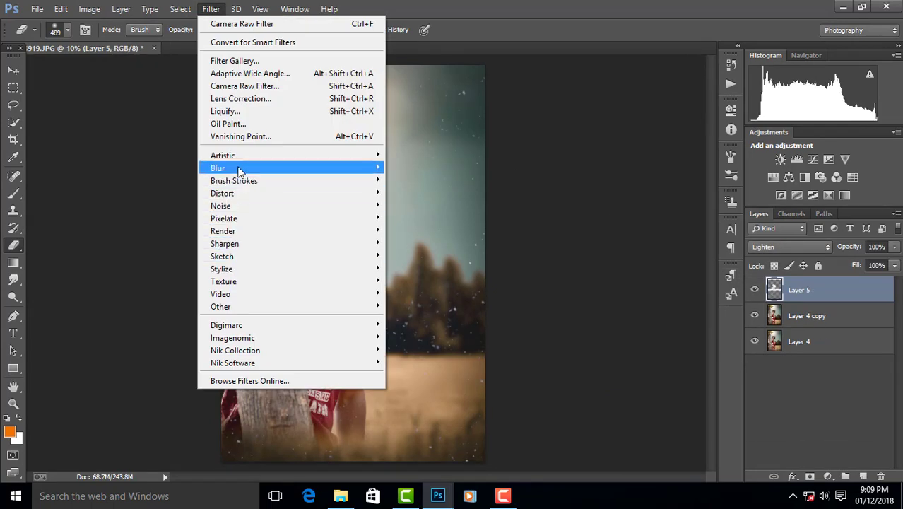
pyautogui.moveTo(217, 168)
pyautogui.click(438, 261)
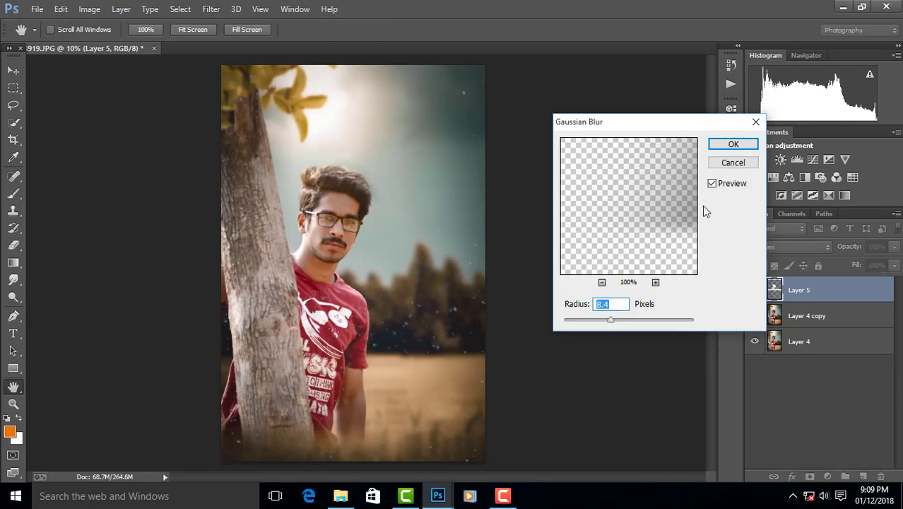
pyautogui.click(733, 144)
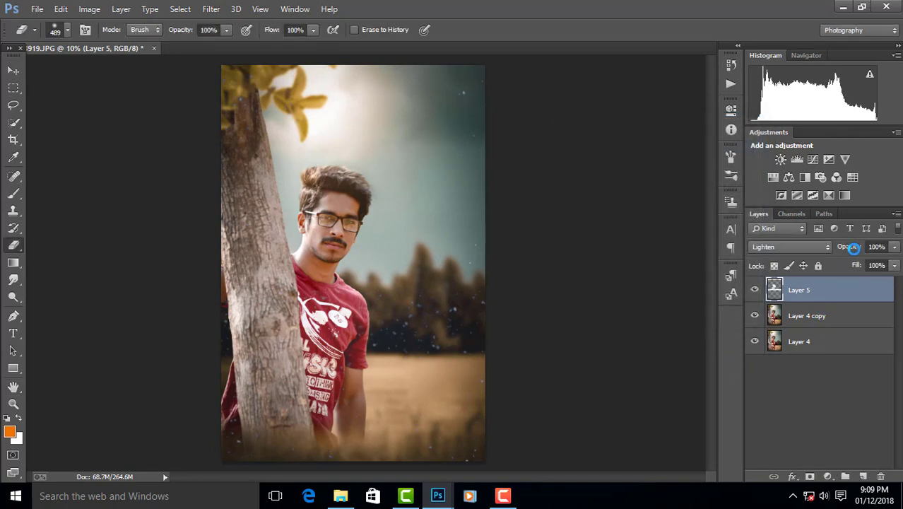
pyautogui.moveTo(852, 249); pyautogui.dragTo(843, 255)
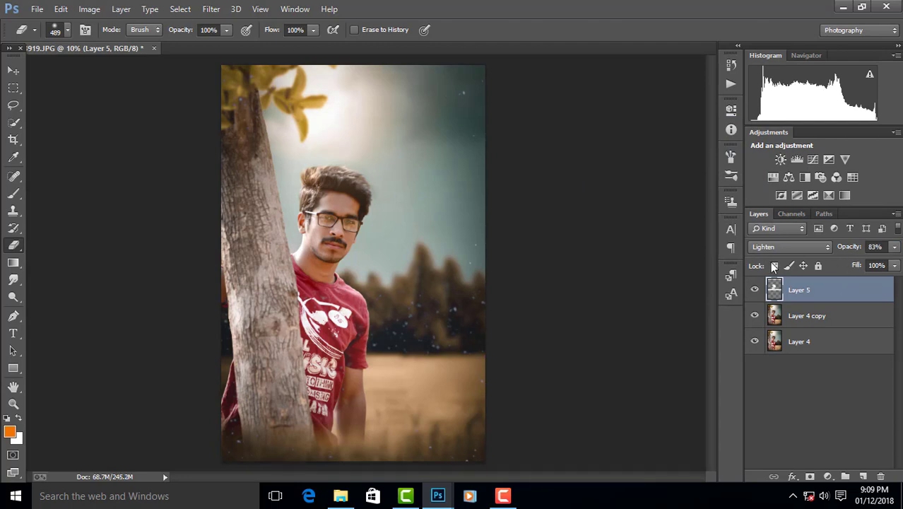
# Step: Nudge the snow on Layer 5 into its final position with the Move tool
pyautogui.press('v')
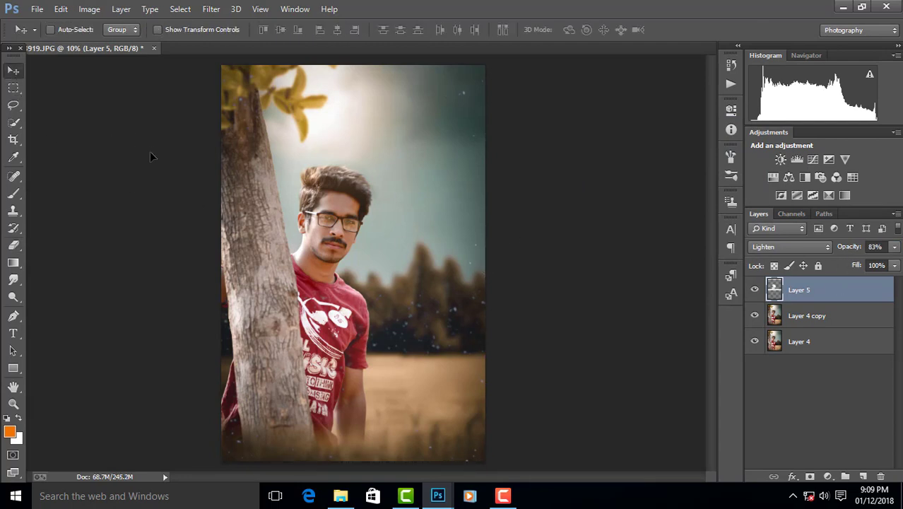
pyautogui.moveTo(169, 132)
pyautogui.mouseDown()
pyautogui.moveTo(201, 138)
pyautogui.moveTo(179, 132)
pyautogui.mouseUp()
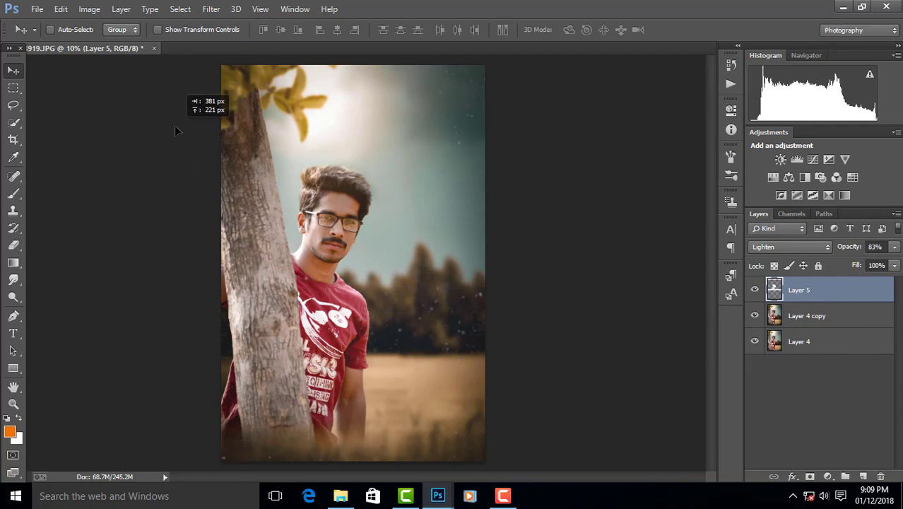
pyautogui.moveTo(178, 133); pyautogui.dragTo(175, 125)
# Step: Flatten the whole image into a single layer
pyautogui.scroll(3, 336, 186)
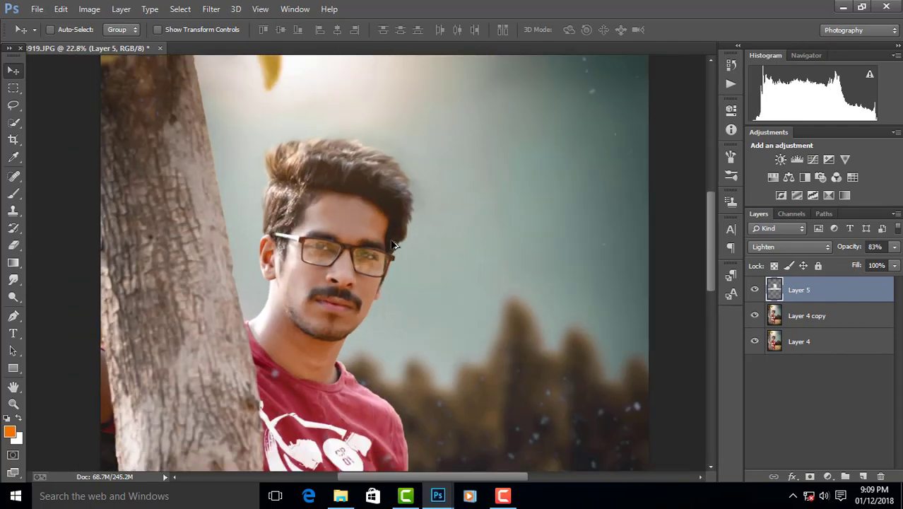
pyautogui.scroll(-4, 389, 242)
pyautogui.scroll(1, 389, 242)
pyautogui.rightClick(831, 297)
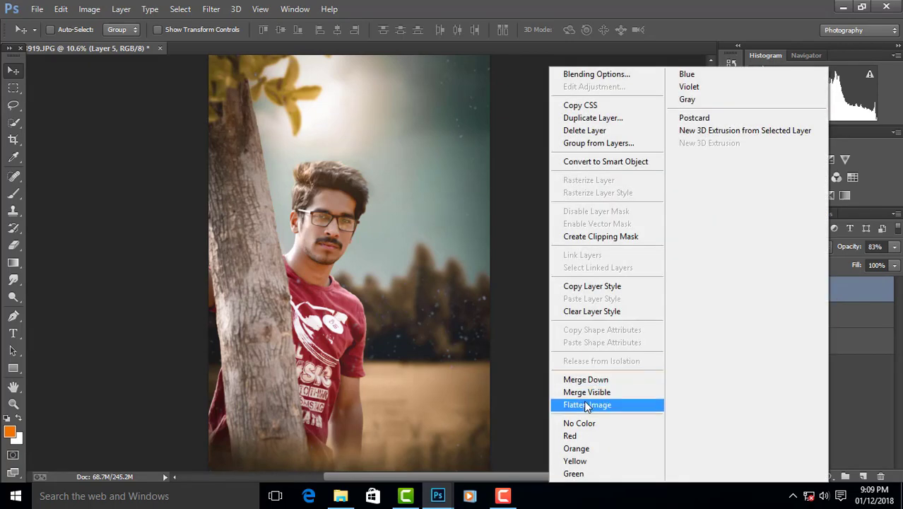
pyautogui.click(575, 446)
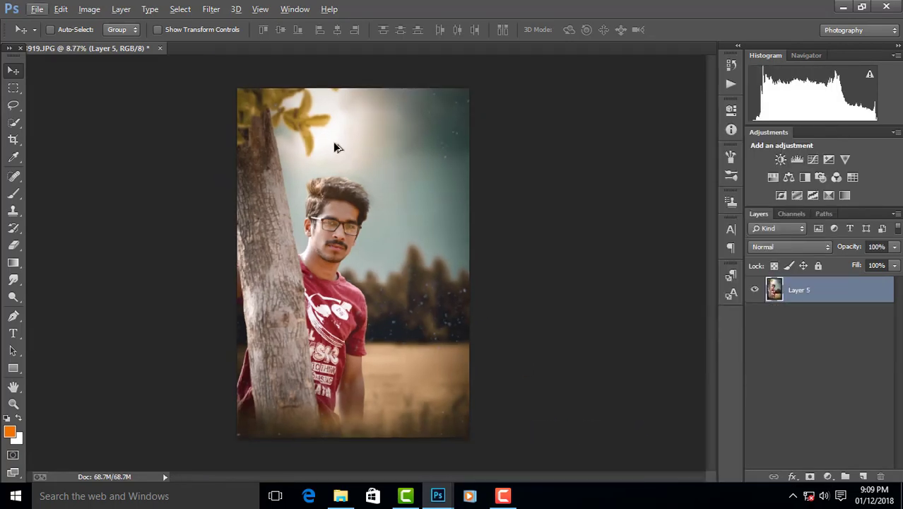
# Step: Bring the SC logo file from the desktop onto the portrait as a new layer
pyautogui.moveTo(143, 50); pyautogui.dragTo(233, 105)
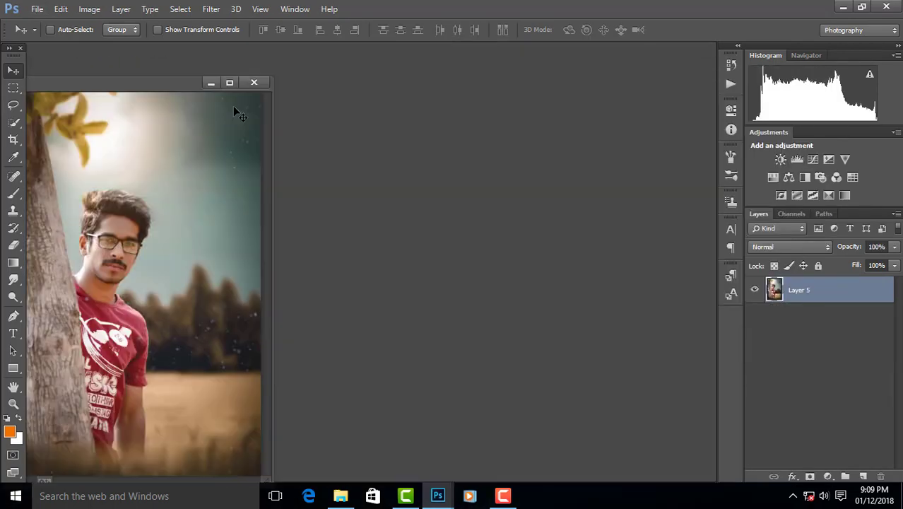
pyautogui.click(842, 7)
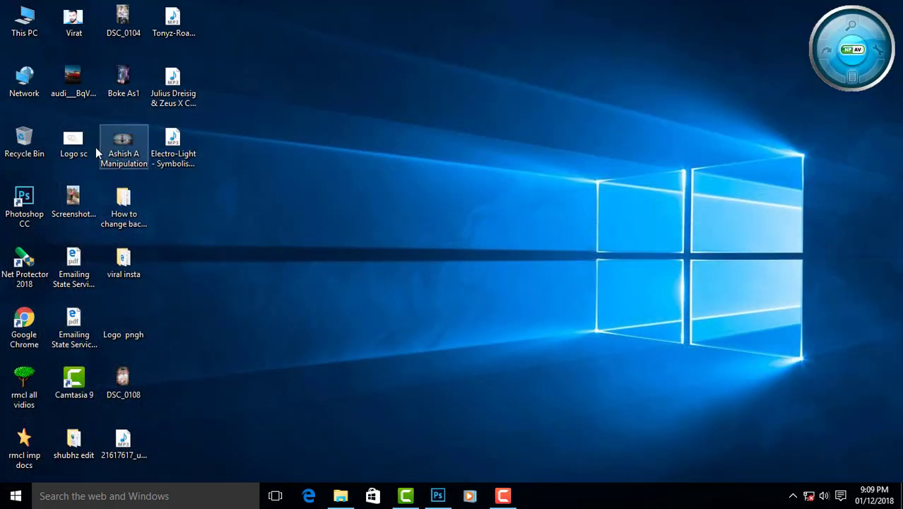
pyautogui.moveTo(124, 321)
pyautogui.mouseDown()
pyautogui.moveTo(415, 353)
pyautogui.moveTo(397, 307)
pyautogui.mouseUp()
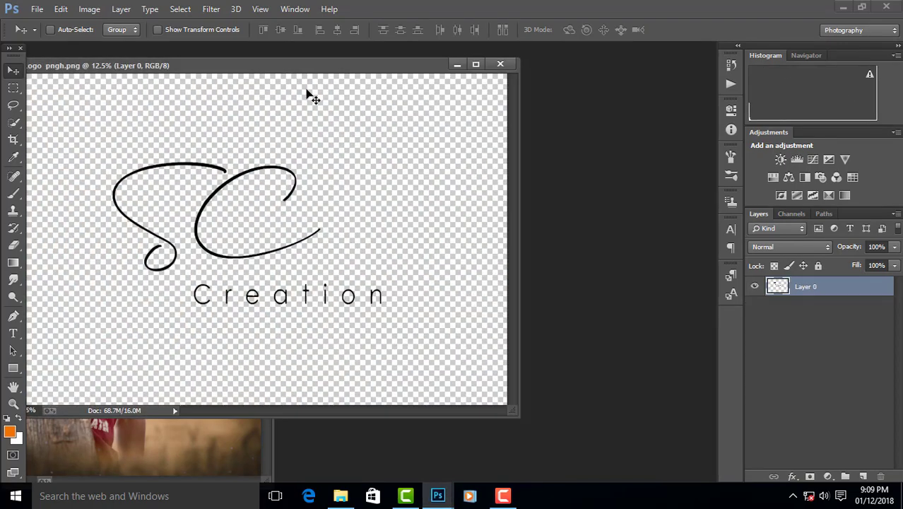
pyautogui.moveTo(307, 91); pyautogui.dragTo(557, 84)
pyautogui.moveTo(456, 209); pyautogui.dragTo(162, 219)
pyautogui.click(754, 83)
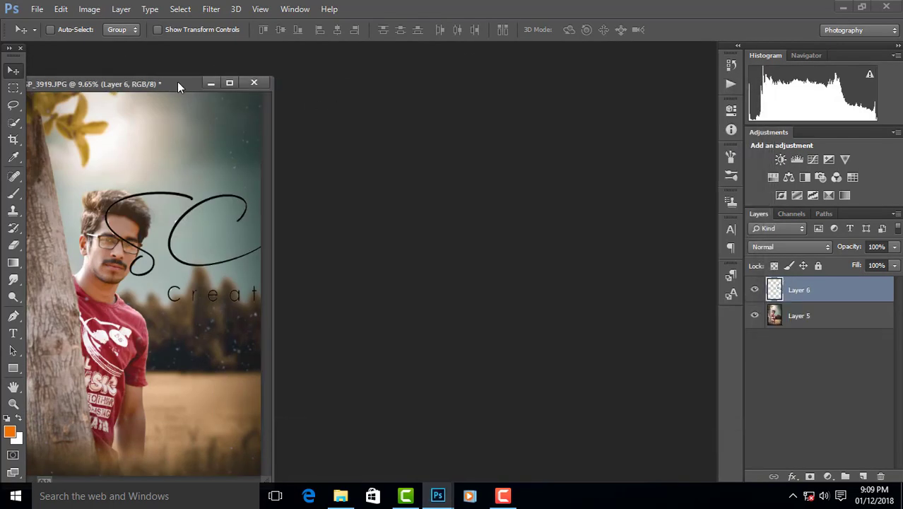
pyautogui.moveTo(177, 84); pyautogui.dragTo(429, 50)
# Step: Shrink the logo with Free Transform and place it in the bottom-right corner
pyautogui.hotkey('ctrl', 't')
pyautogui.moveTo(534, 282)
pyautogui.mouseDown()
pyautogui.moveTo(429, 232)
pyautogui.moveTo(467, 97)
pyautogui.moveTo(466, 438)
pyautogui.mouseUp()
pyautogui.click(597, 29)
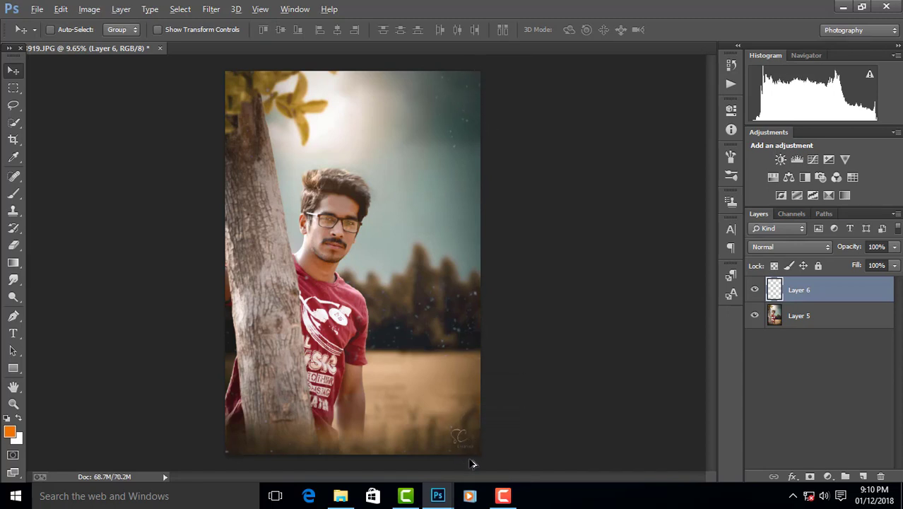
pyautogui.scroll(3, 472, 463)
pyautogui.scroll(2, 463, 424)
pyautogui.hotkey('ctrl', 't')
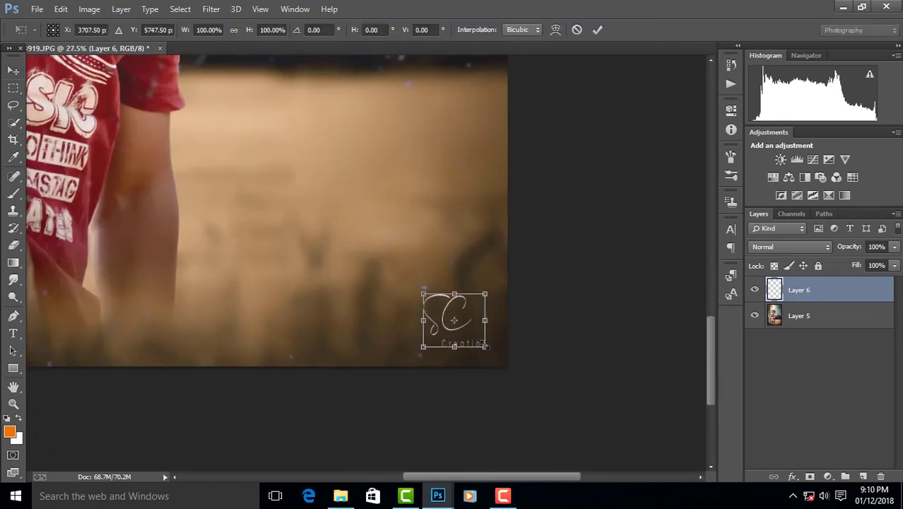
pyautogui.moveTo(485, 345); pyautogui.dragTo(480, 341)
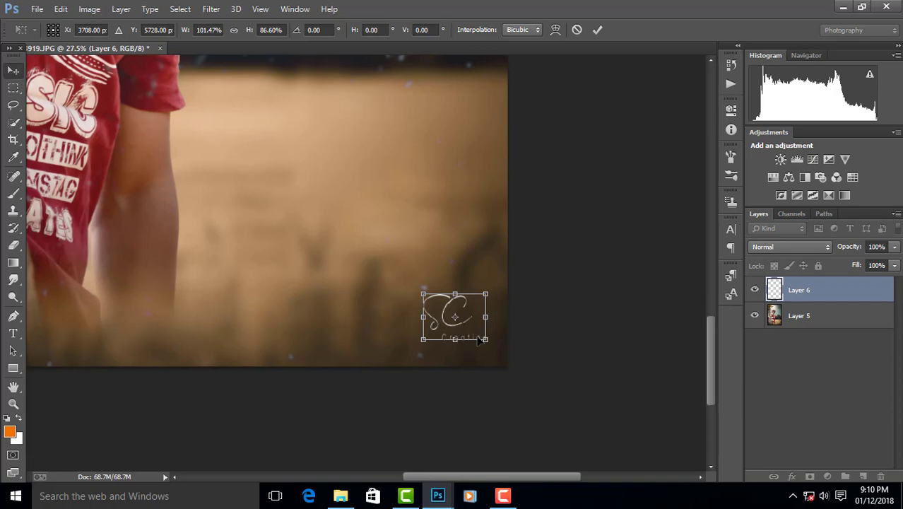
pyautogui.press('Return')
pyautogui.scroll(-5, 470, 330)
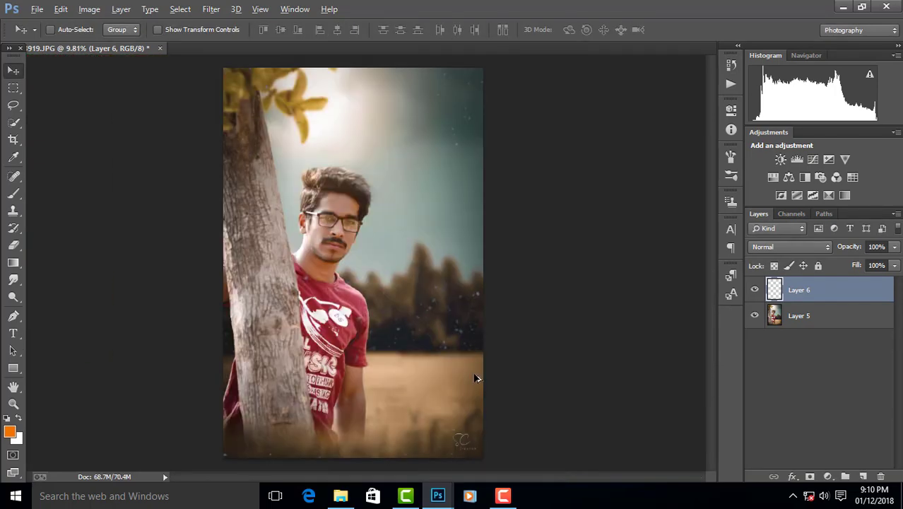
# Step: Add an Outer Glow at 30% opacity to the SC logo on Layer 6
pyautogui.rightClick(848, 293)
pyautogui.click(646, 74)
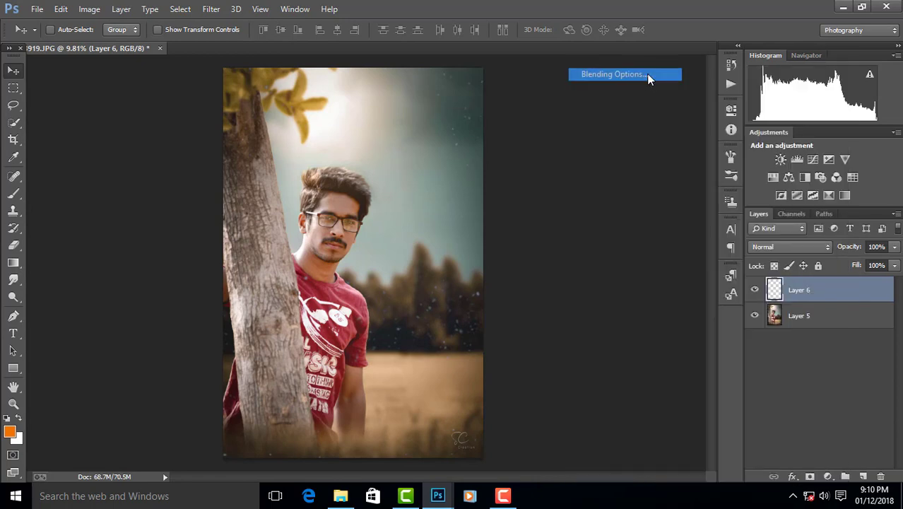
pyautogui.click(497, 374)
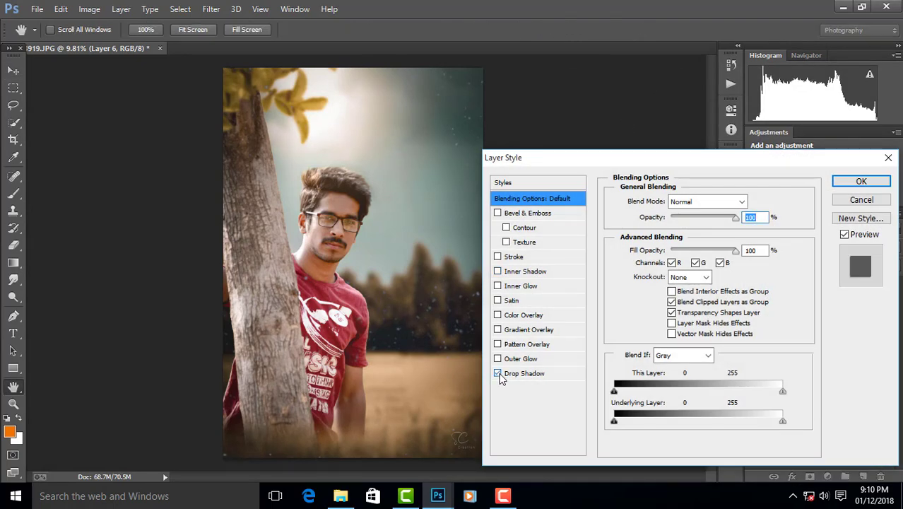
pyautogui.click(498, 359)
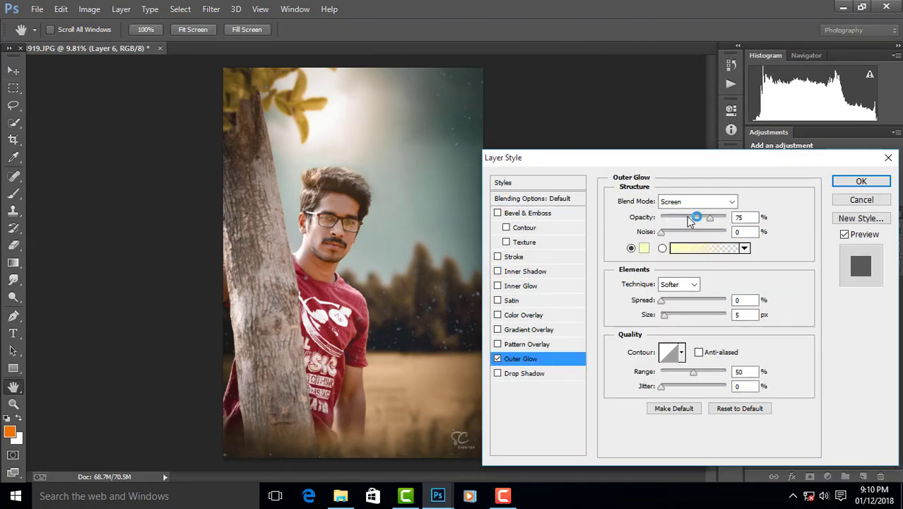
pyautogui.moveTo(690, 222); pyautogui.dragTo(683, 221)
pyautogui.click(856, 179)
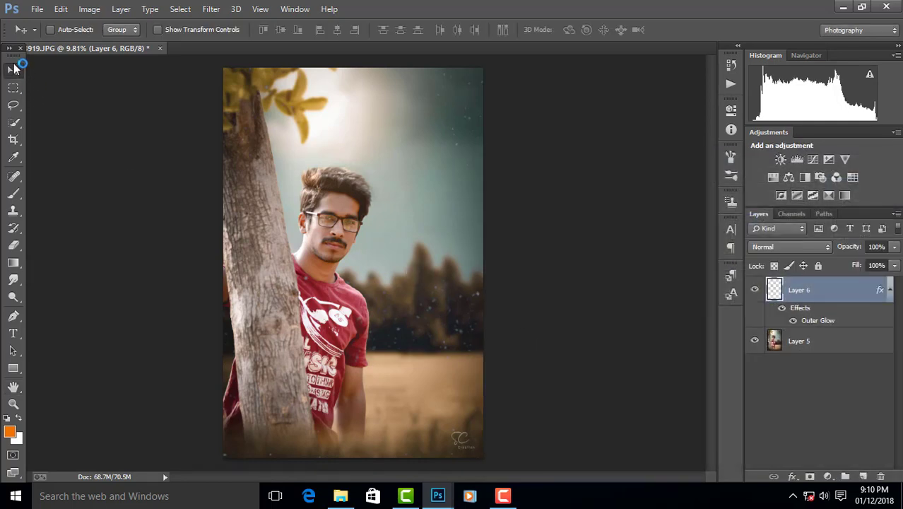
pyautogui.scroll(-1, 410, 260)
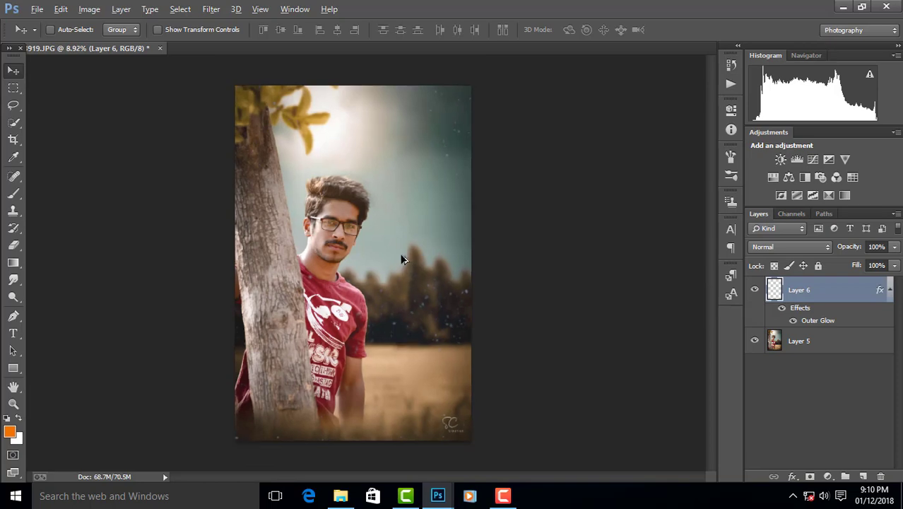
pyautogui.scroll(1, 405, 262)
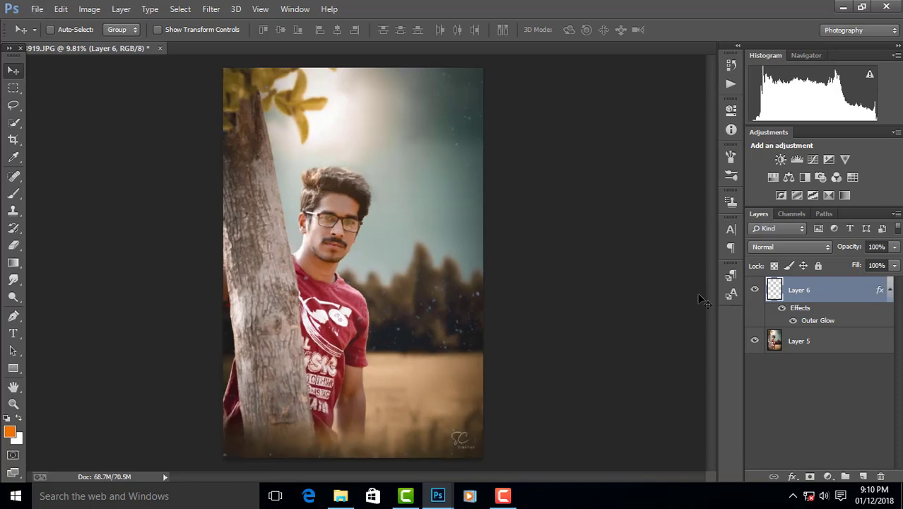
# Step: Flatten the image and unlock the background as Layer 0
pyautogui.rightClick(823, 294)
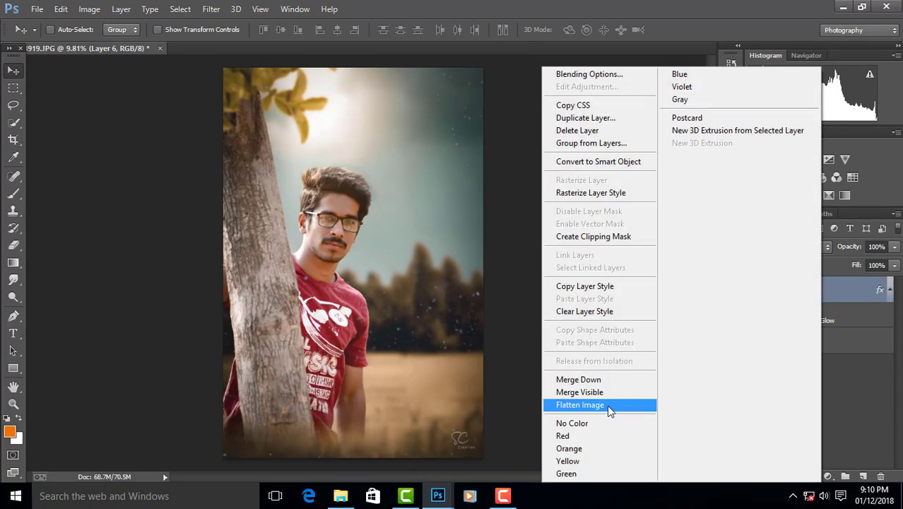
pyautogui.click(609, 411)
pyautogui.click(874, 291)
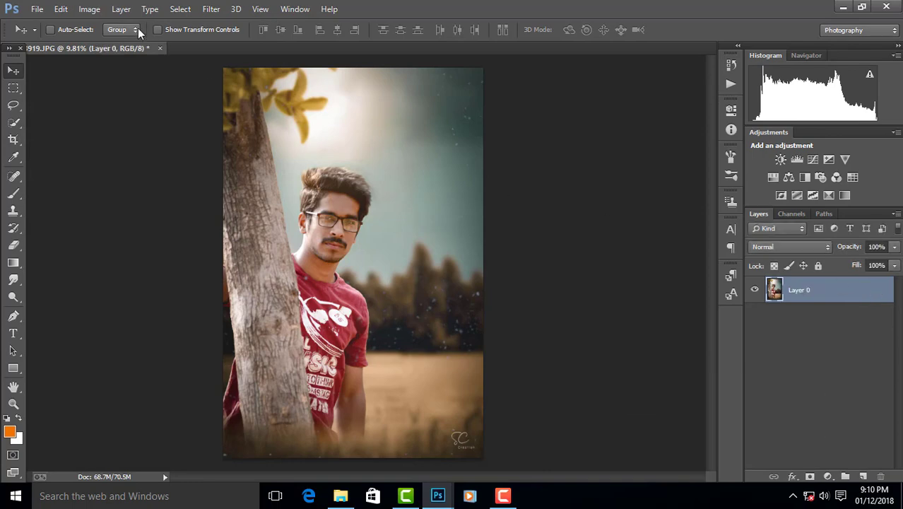
# Step: Frame the photo edges with a 10 px white centred stroke border
pyautogui.click(62, 10)
pyautogui.click(106, 189)
pyautogui.click(401, 158)
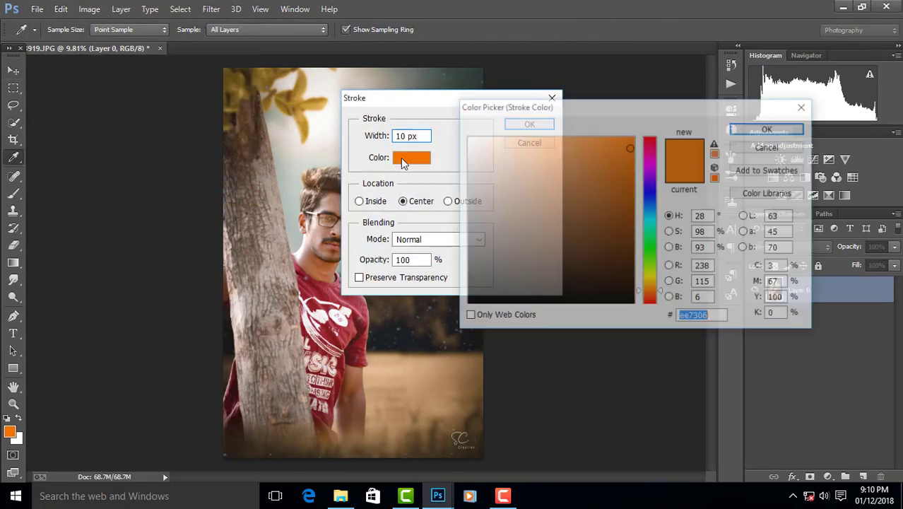
pyautogui.moveTo(472, 150); pyautogui.dragTo(467, 139)
pyautogui.click(770, 131)
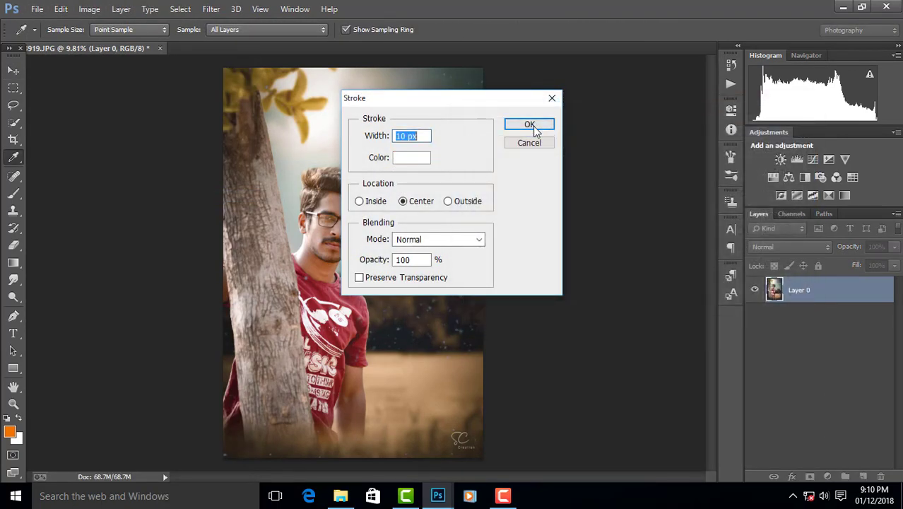
pyautogui.click(530, 125)
pyautogui.press('v')
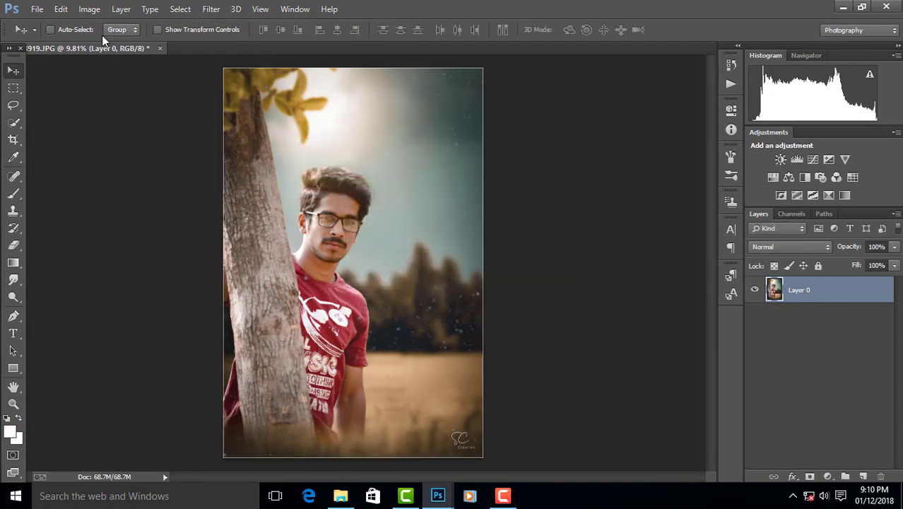
pyautogui.hotkey('ctrl', 'z')
pyautogui.click(61, 8)
pyautogui.click(125, 196)
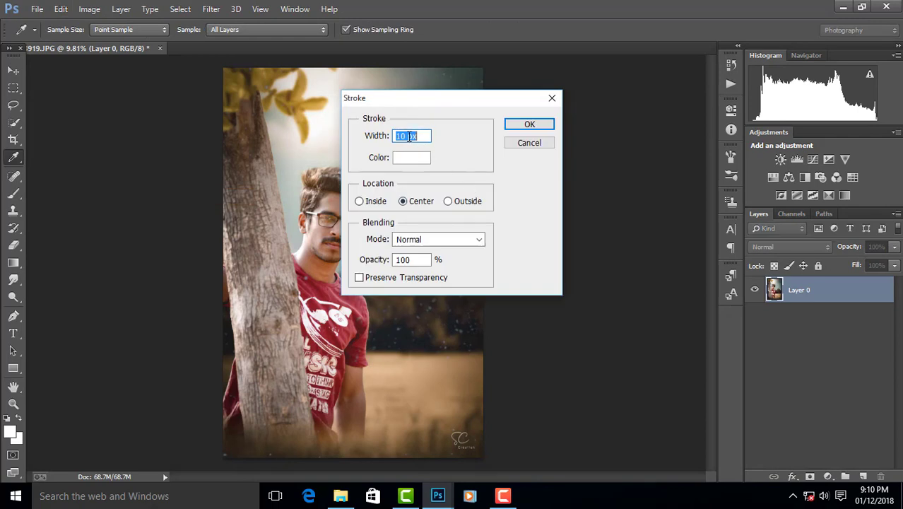
pyautogui.press('Return')
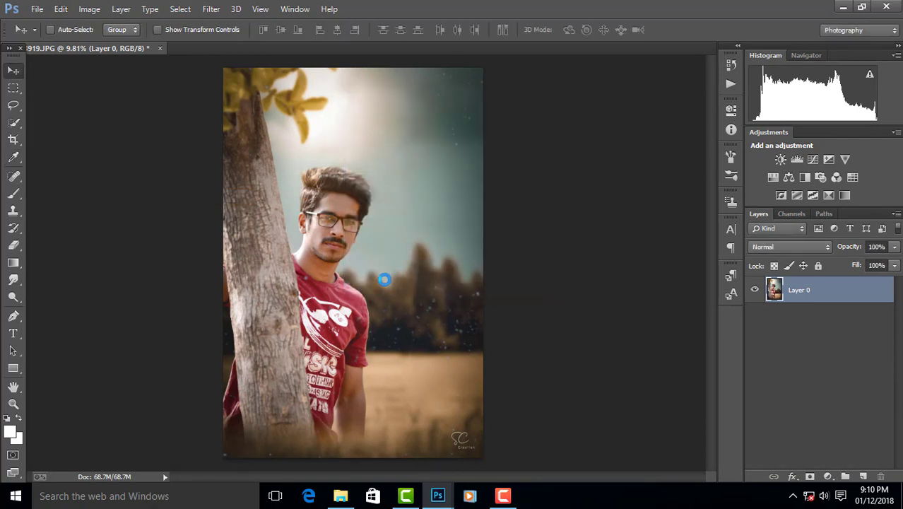
# Step: Lower the Oranges saturation to -8 in Camera Raw's HSL/Grayscale panel
pyautogui.click(210, 8)
pyautogui.click(251, 86)
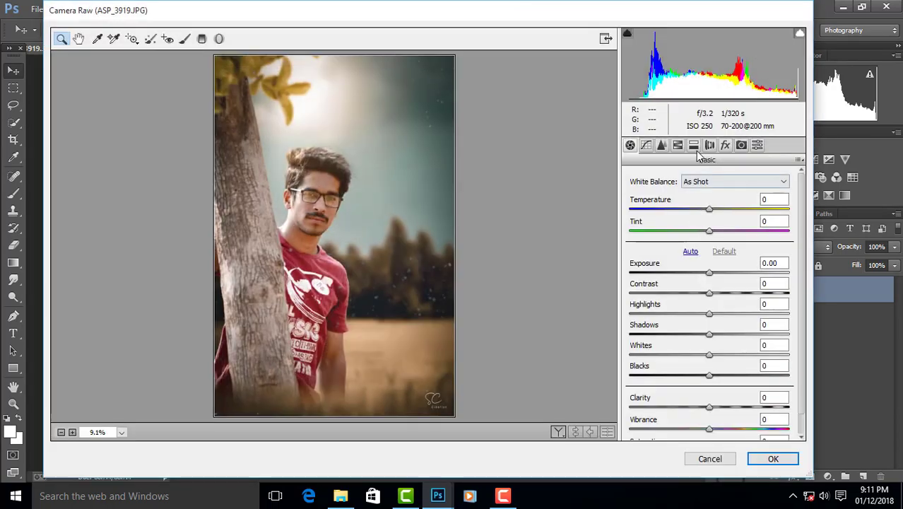
pyautogui.click(678, 145)
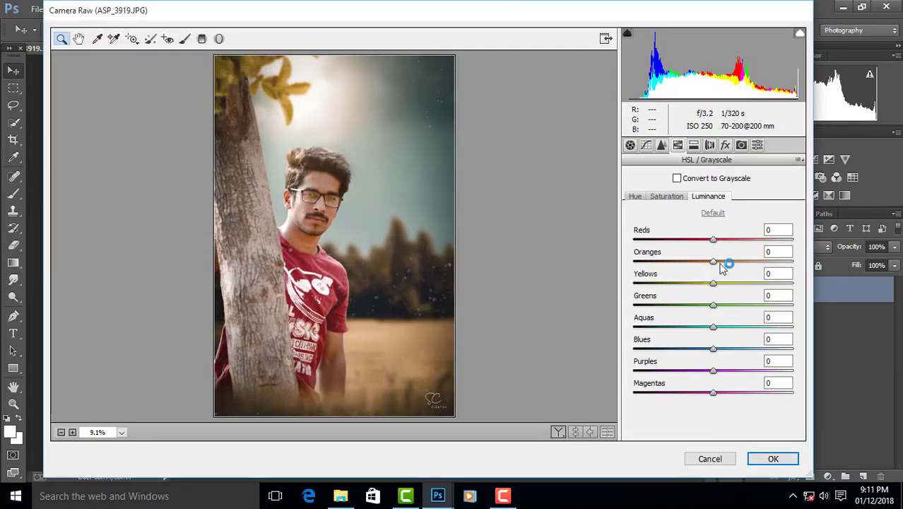
pyautogui.click(665, 195)
pyautogui.moveTo(713, 262); pyautogui.dragTo(706, 267)
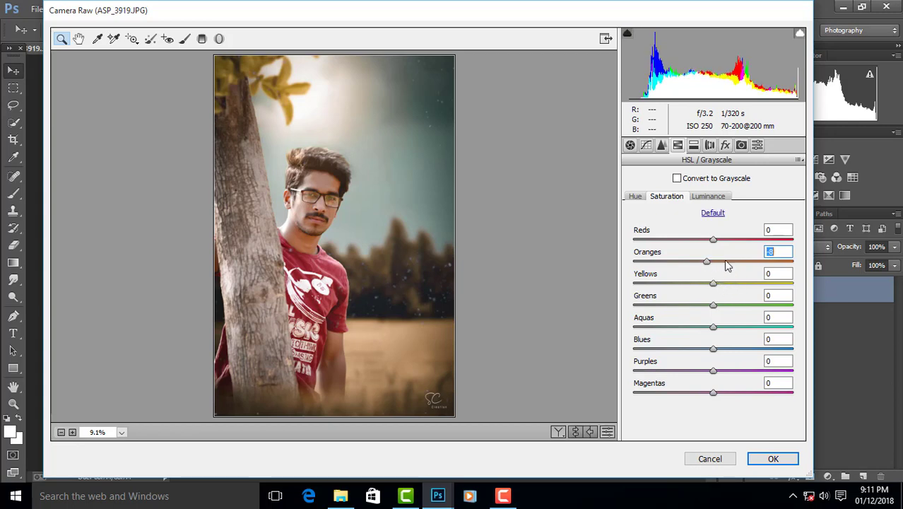
pyautogui.click(760, 462)
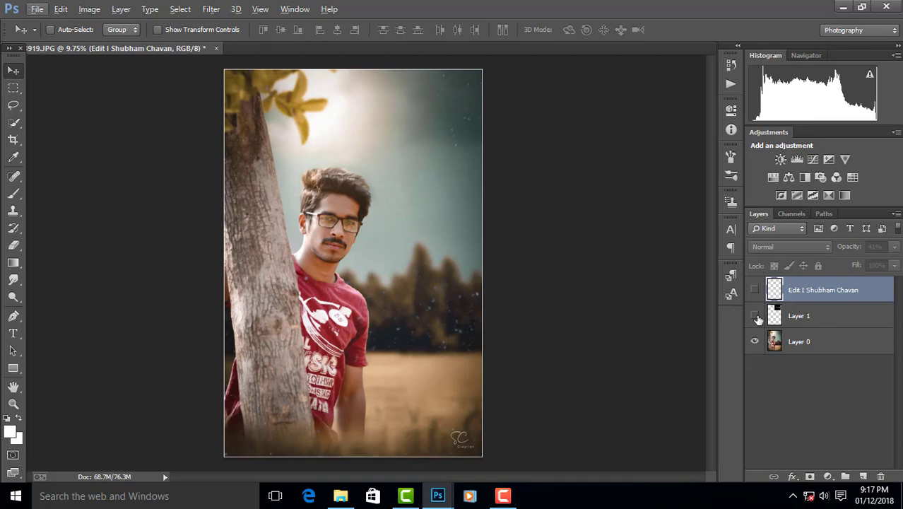
# Step: Show the 'LIFE IS Beautiful' title and credit layers and flatten to one Background
pyautogui.click(754, 316)
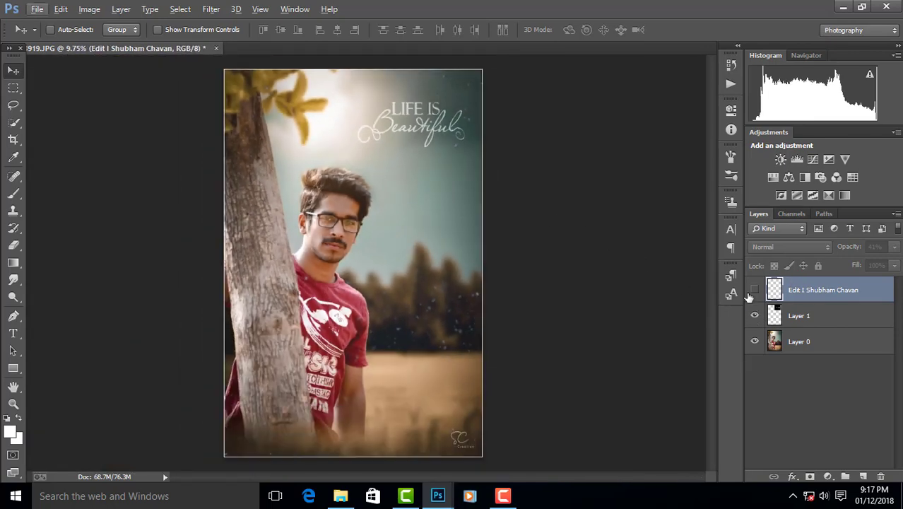
pyautogui.click(754, 290)
pyautogui.rightClick(823, 290)
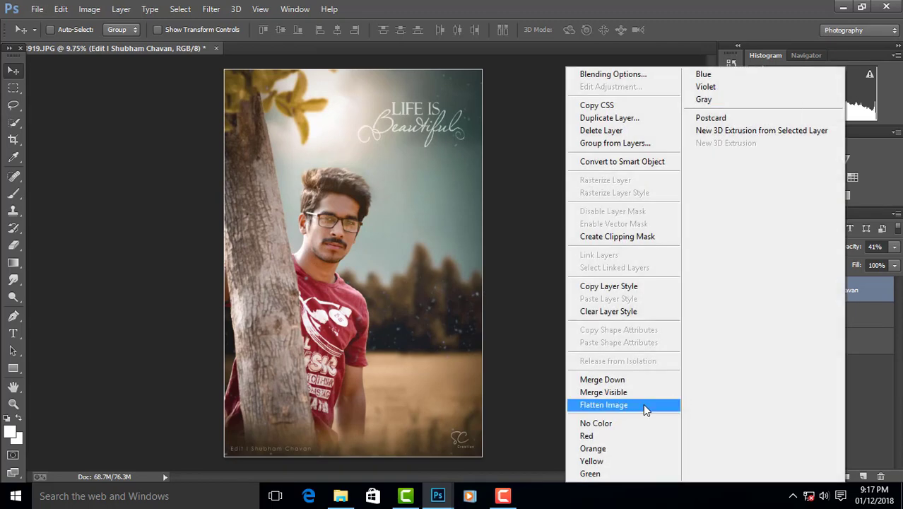
pyautogui.click(643, 403)
pyautogui.scroll(-1, 464, 342)
pyautogui.click(211, 8)
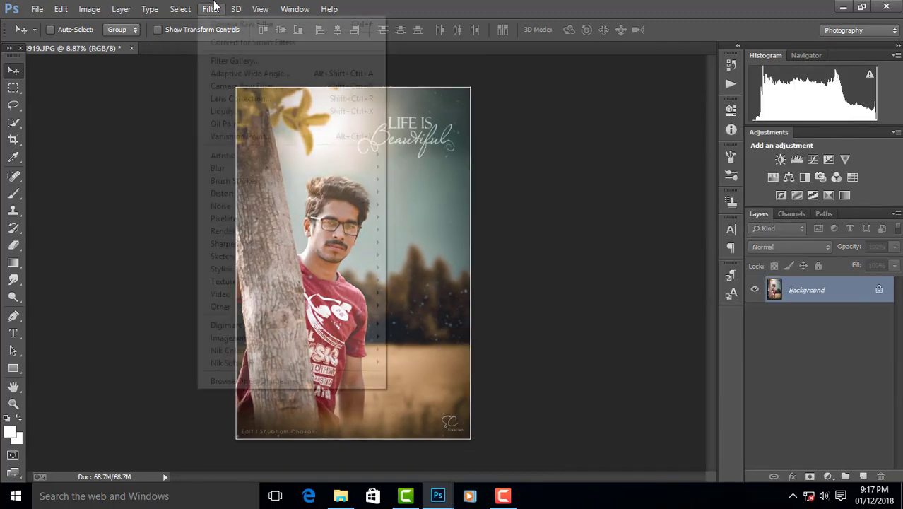
pyautogui.click(240, 83)
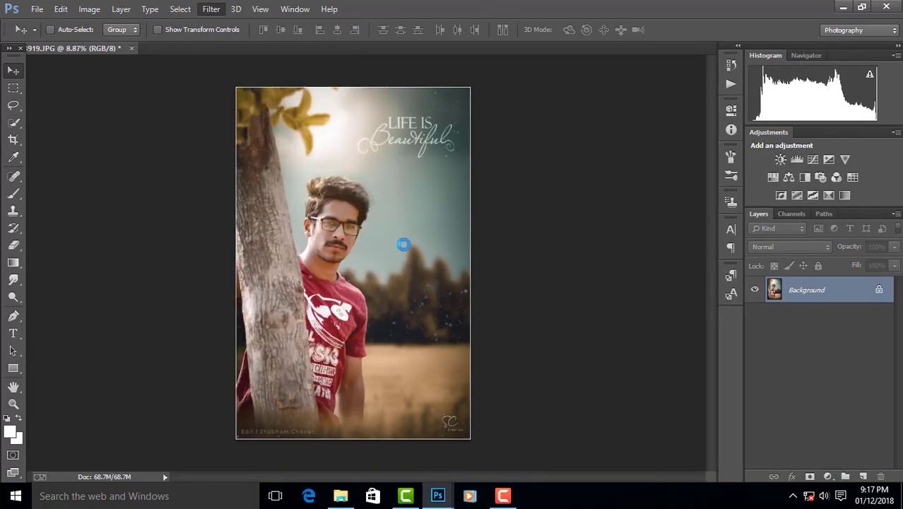